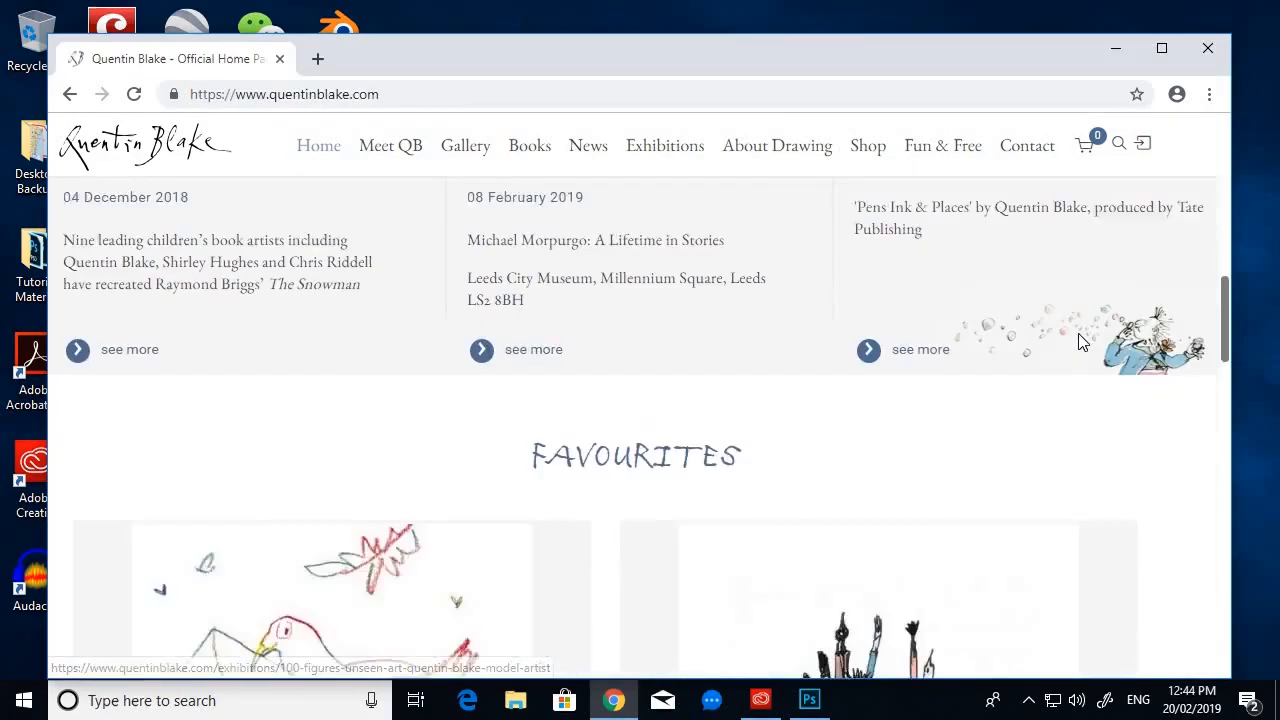
Step: Look over the illustrated home page of the Quentin Blake website and open its About Drawing section
scroll(1081, 343, "up", 4)
scroll(1081, 343, "up", 4)
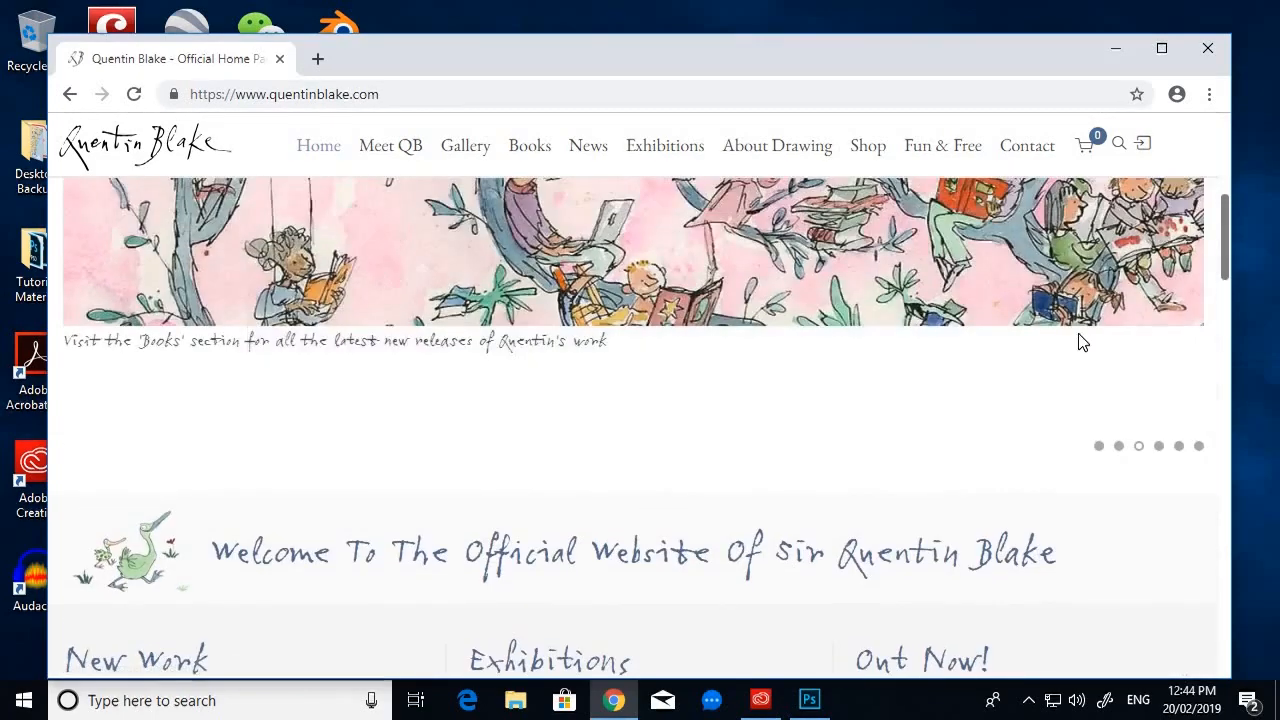
scroll(1081, 343, "up", 1)
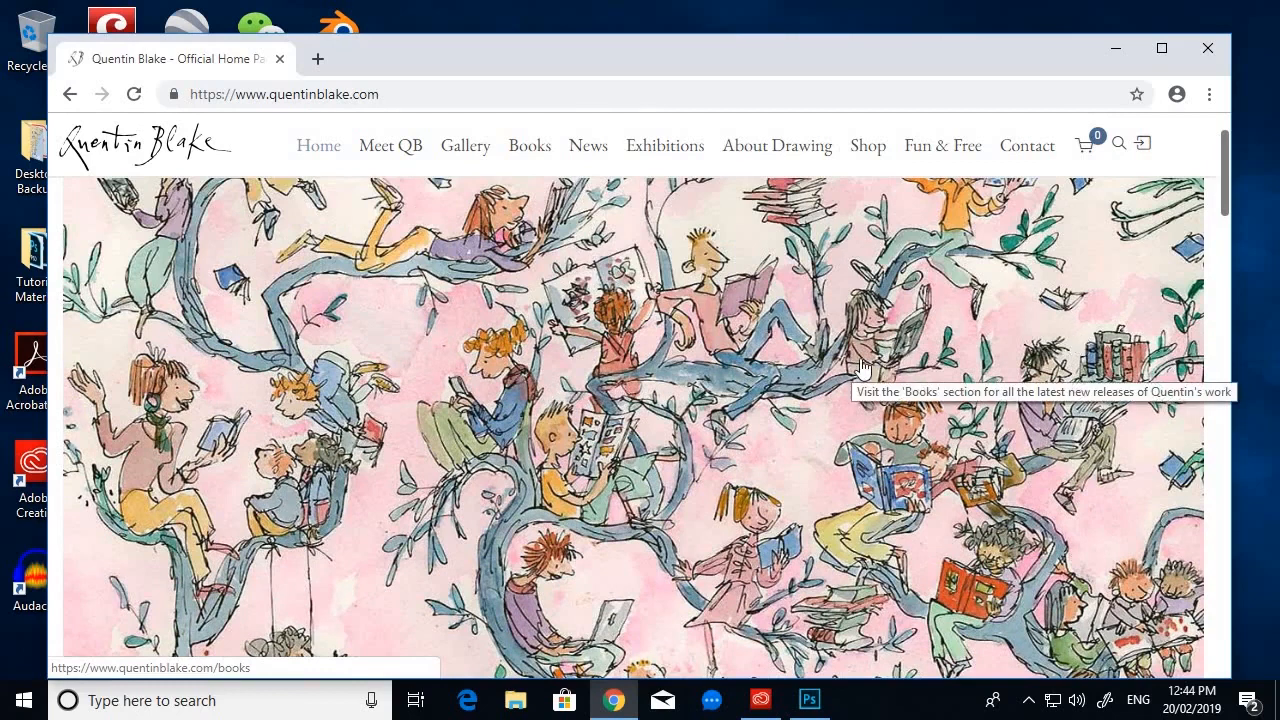
scroll(800, 388, "up", 1)
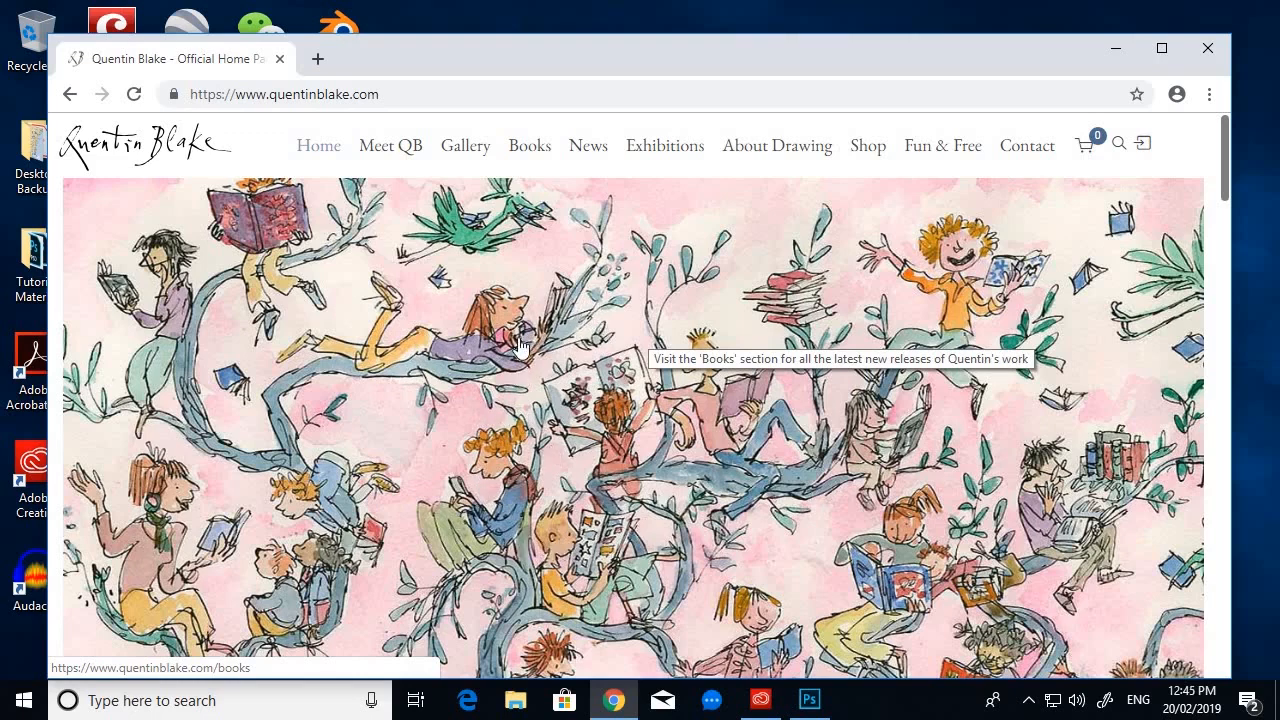
scroll(519, 343, "down", 6)
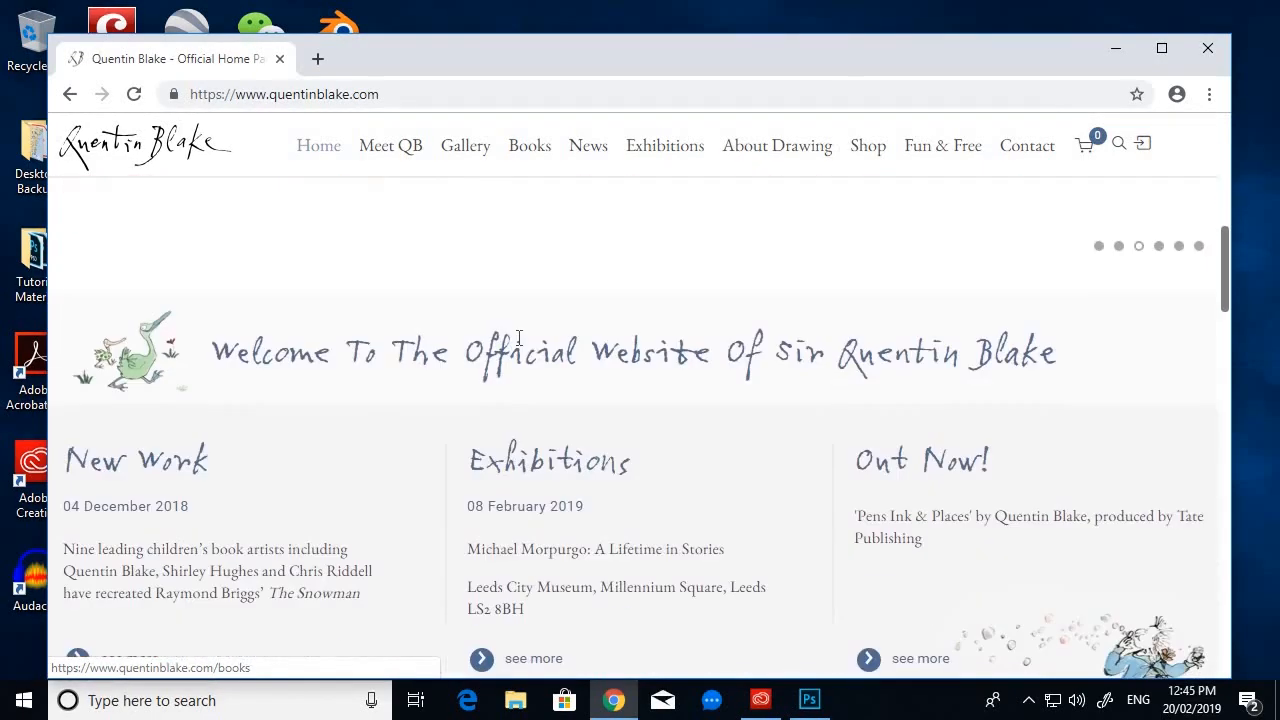
scroll(519, 343, "up", 6)
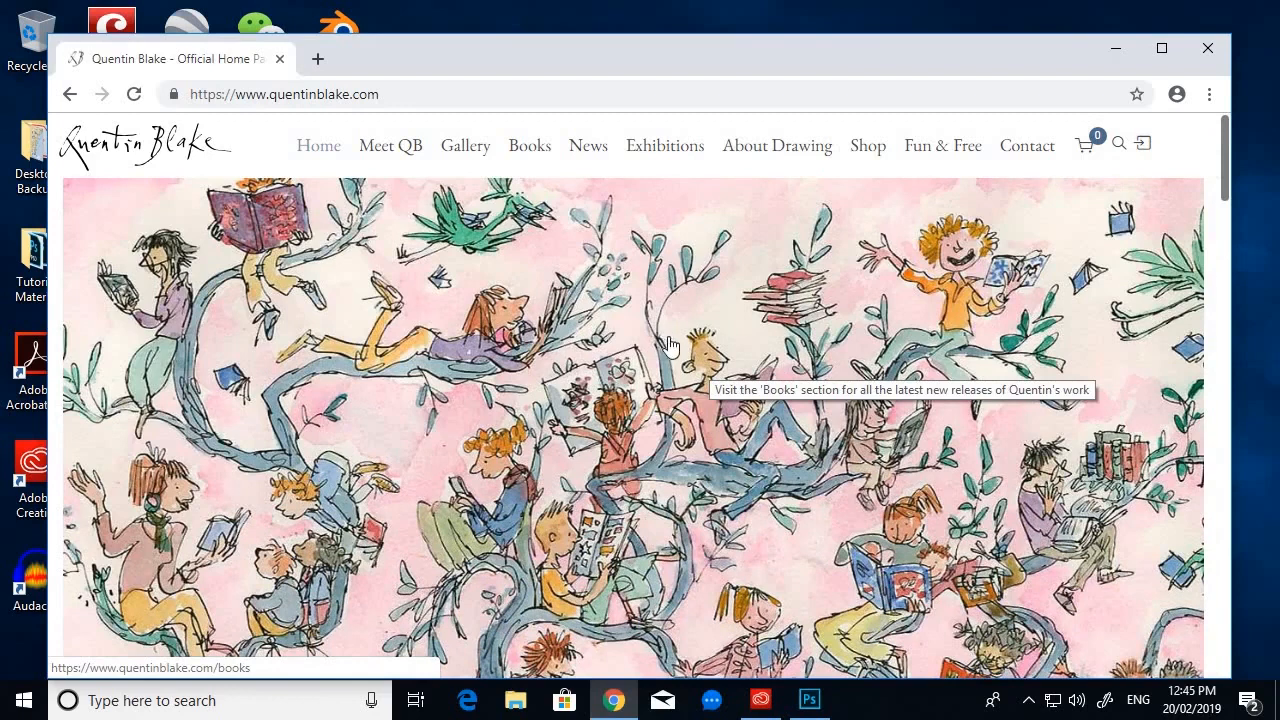
left_click(779, 150)
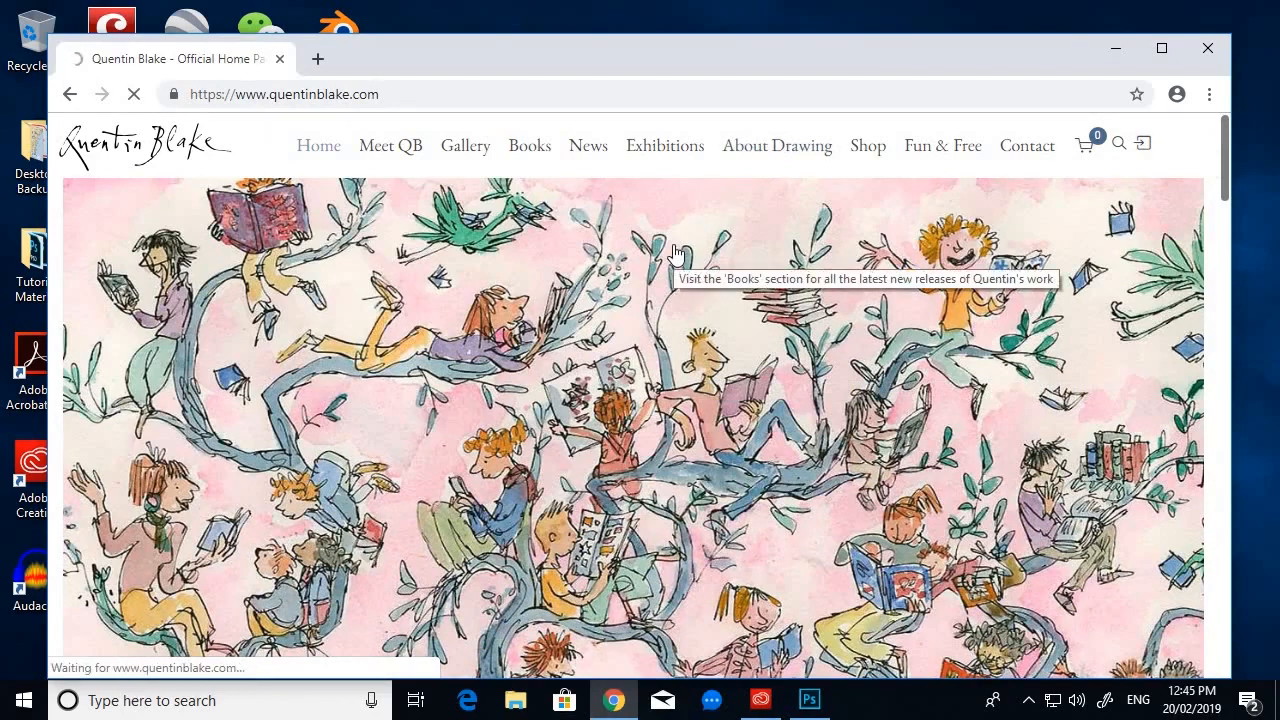
Step: Review the topics offered in the About Drawing section and open the How I Draw article
scroll(661, 299, "down", 3)
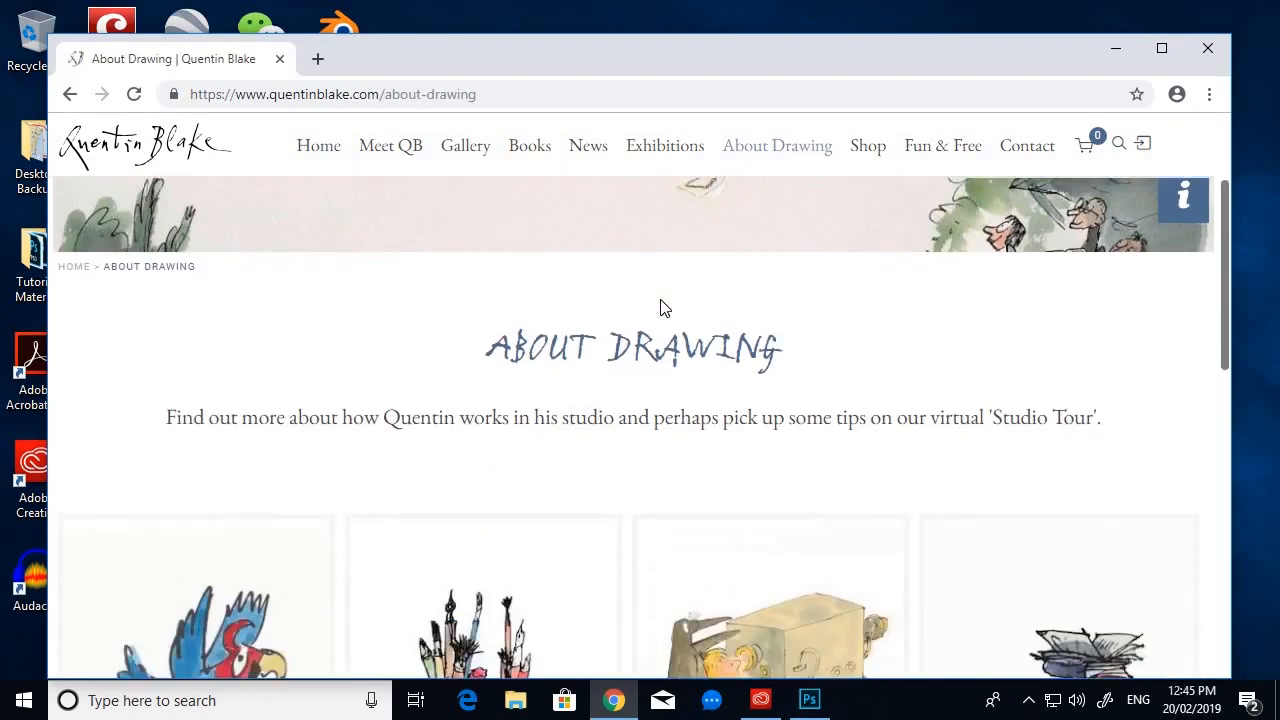
scroll(661, 299, "down", 4)
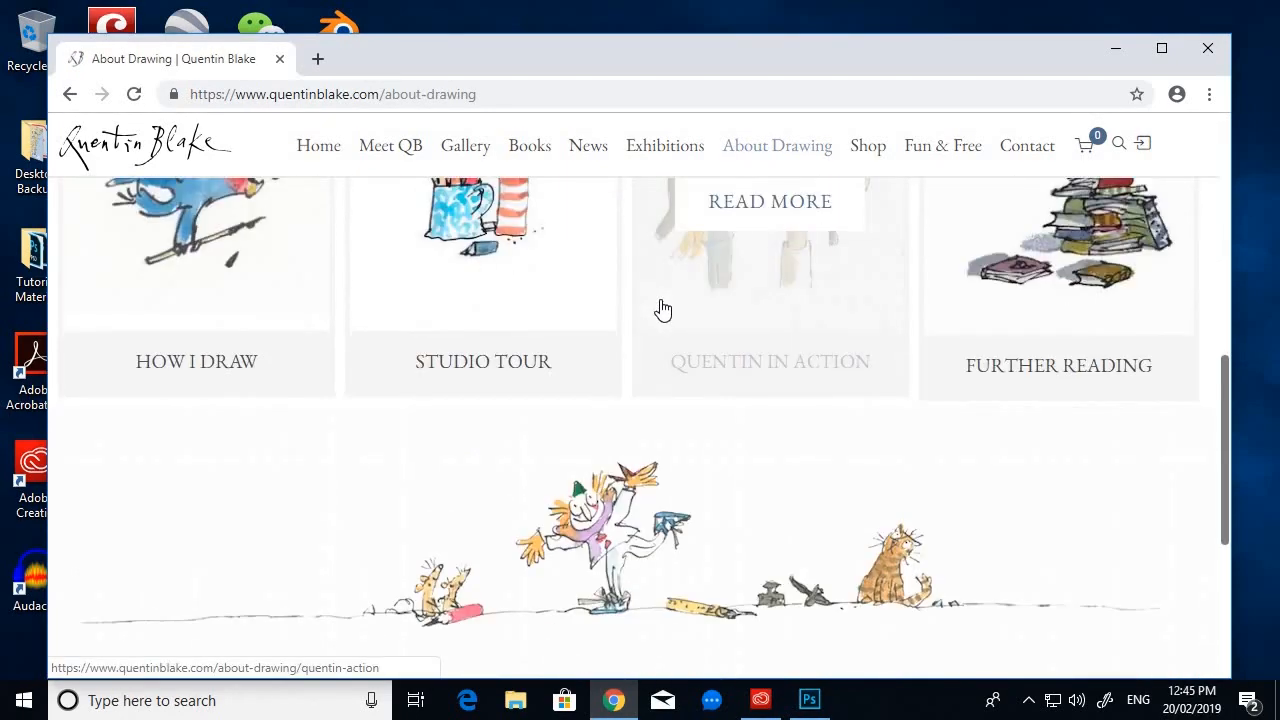
scroll(661, 310, "down", 2)
scroll(800, 440, "up", 1)
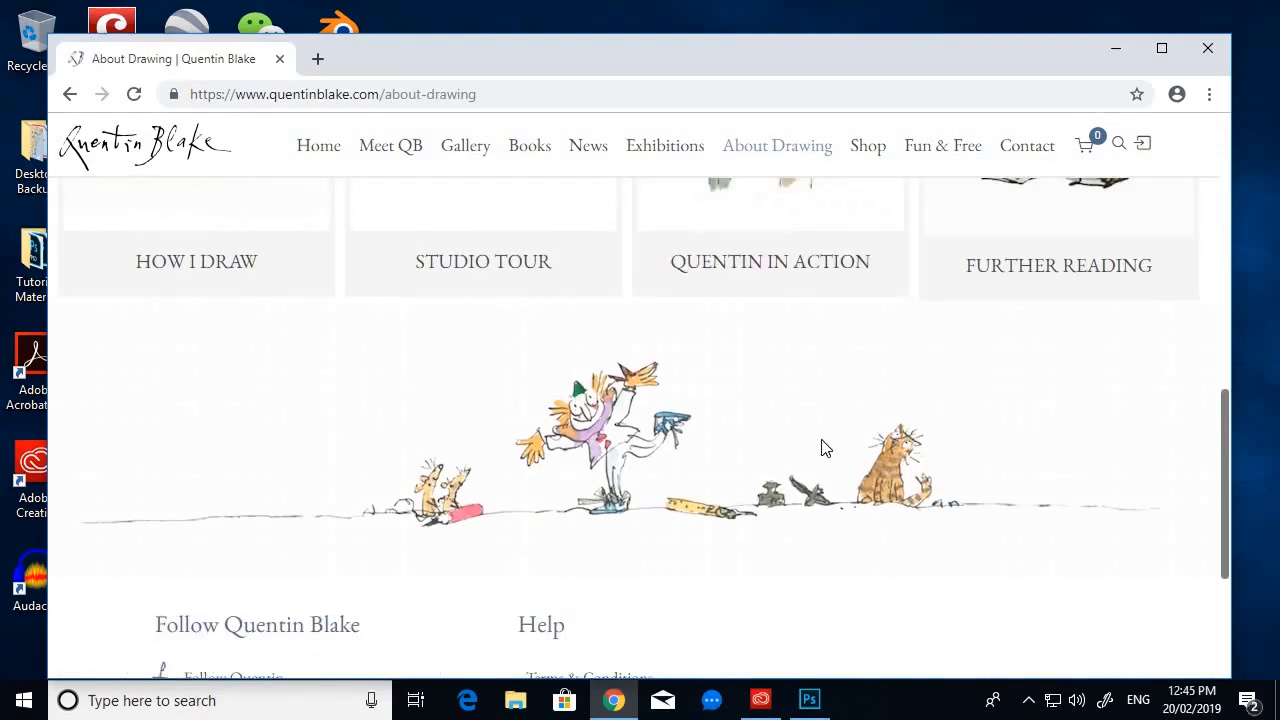
scroll(686, 423, "up", 4)
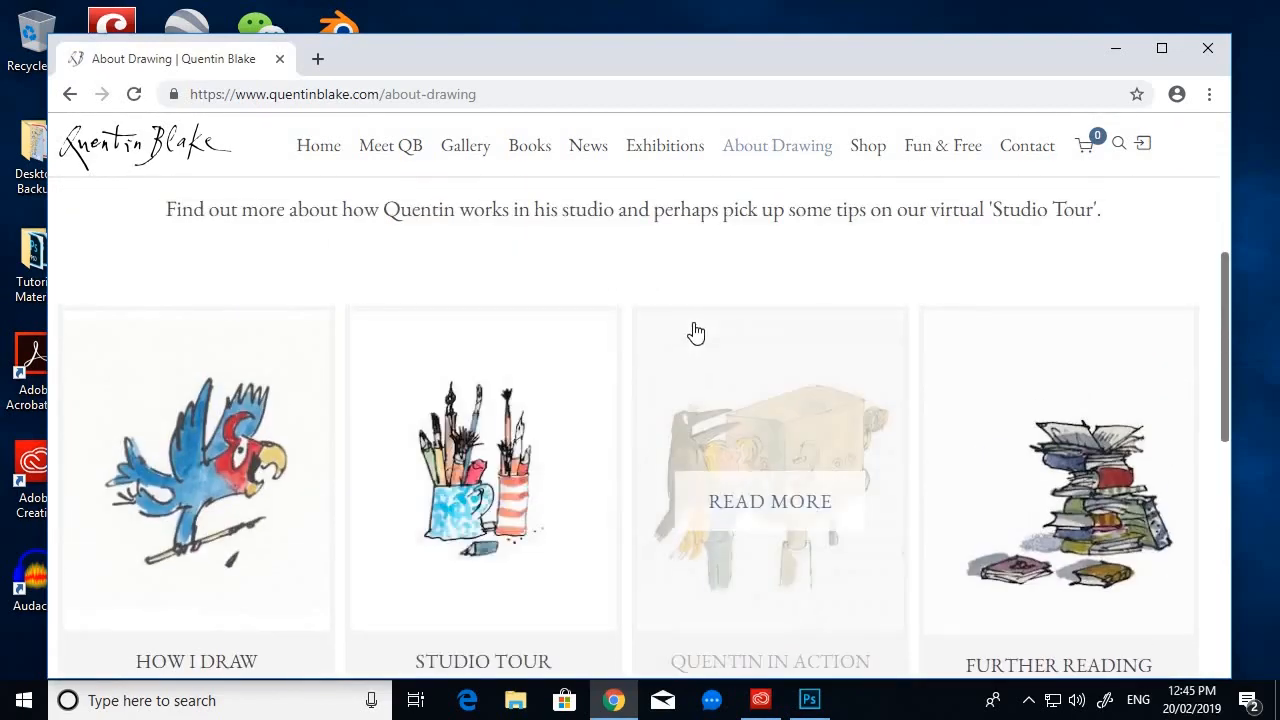
scroll(695, 330, "down", 2)
scroll(610, 325, "up", 1)
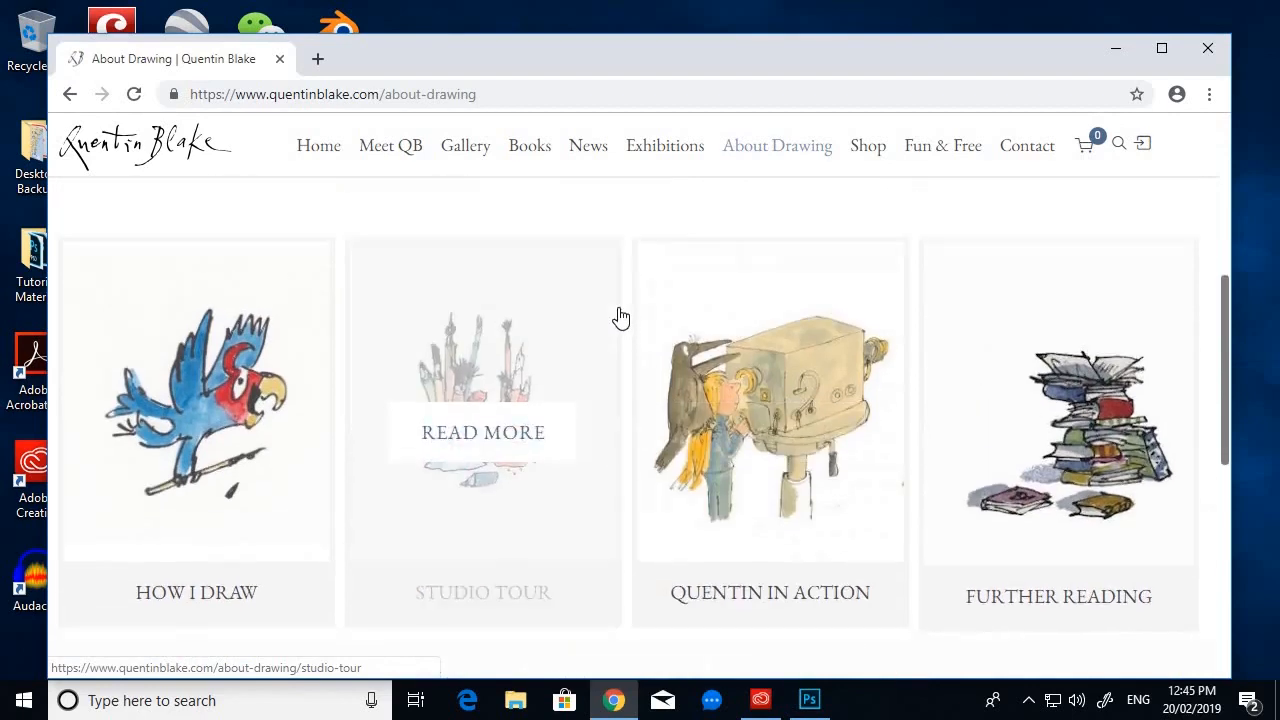
scroll(620, 317, "up", 2)
scroll(726, 366, "down", 3)
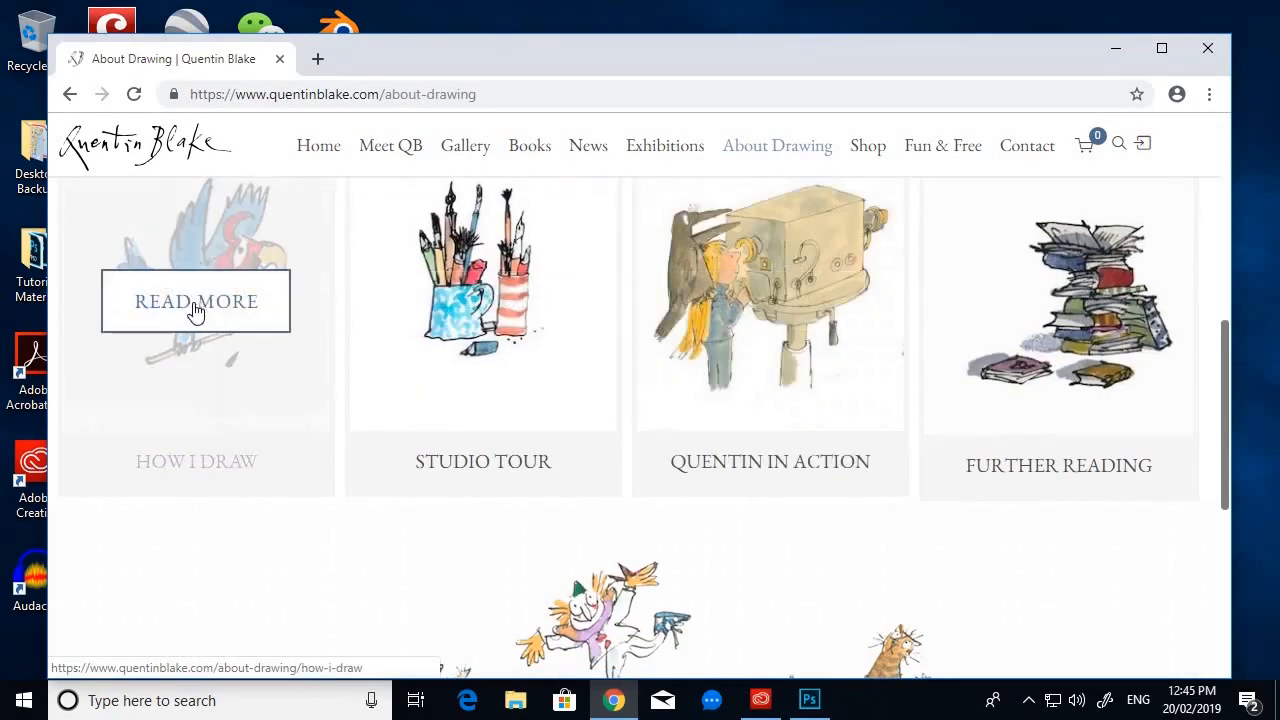
left_click(194, 305)
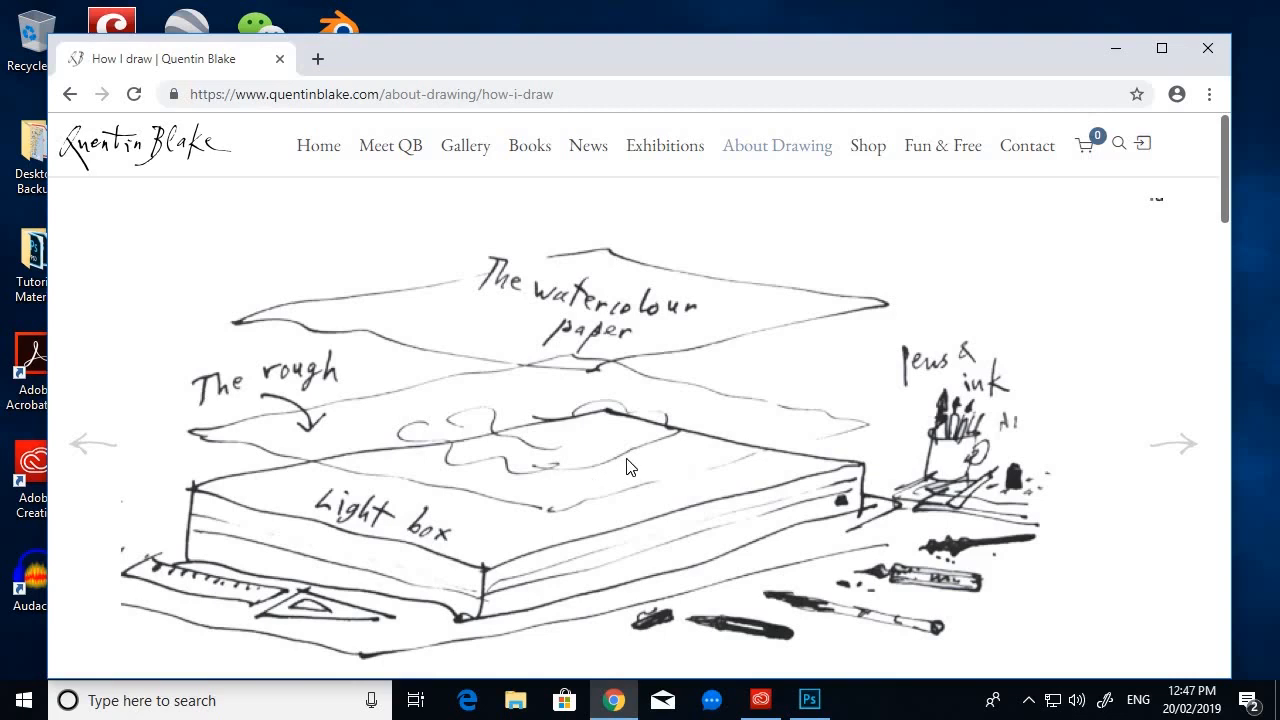
Step: Look over the How I Draw page, search for "google" and go to the Google home page
scroll(657, 452, "down", 5)
scroll(655, 450, "up", 5)
left_click(590, 101)
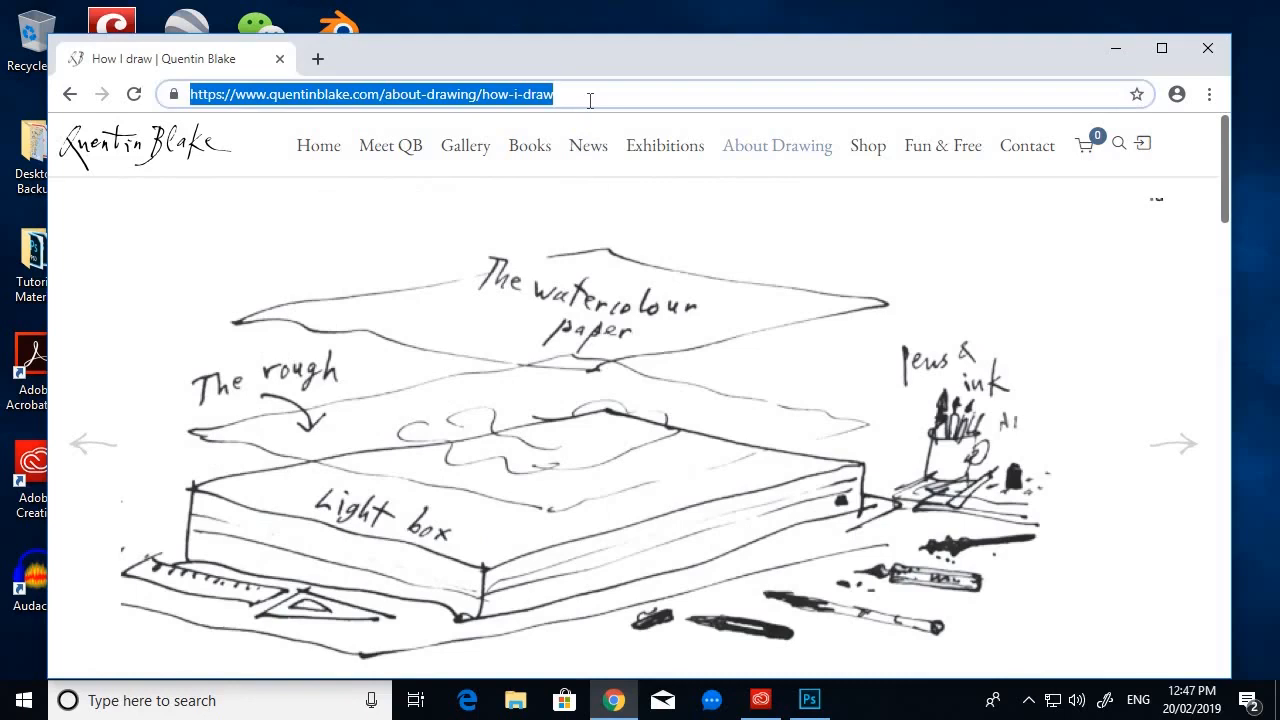
type("google")
key("Return")
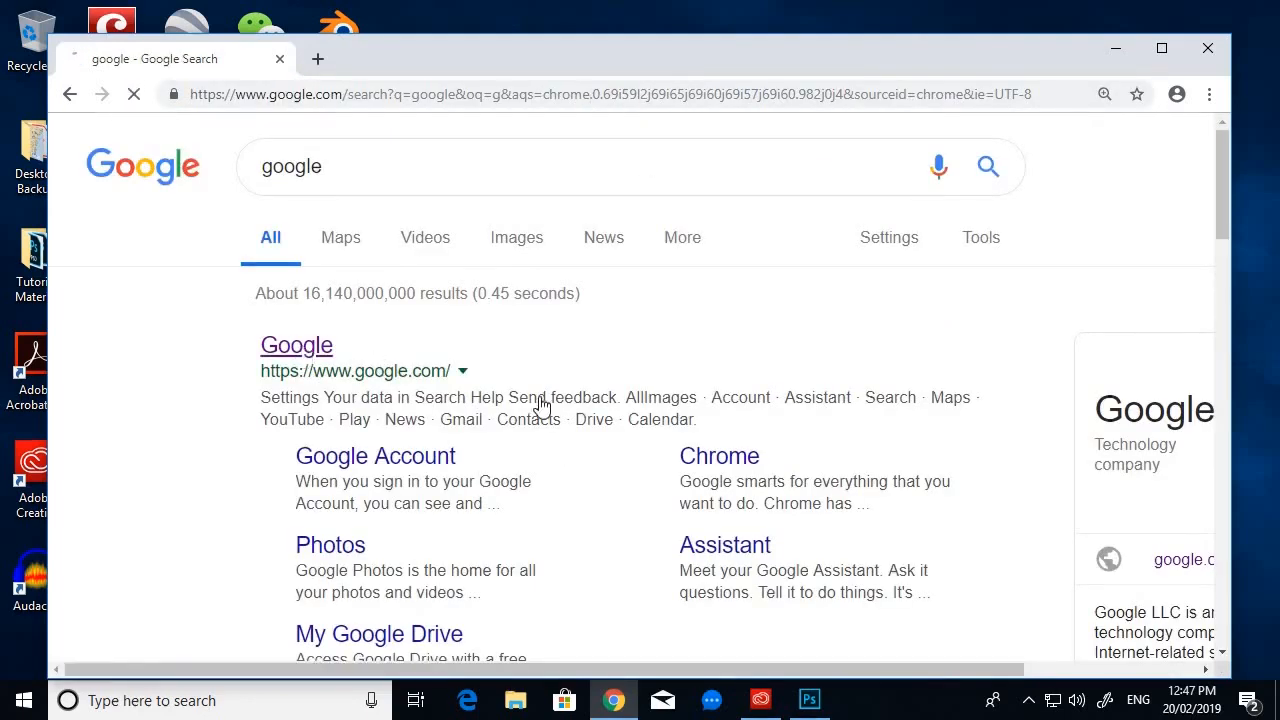
left_click(540, 405)
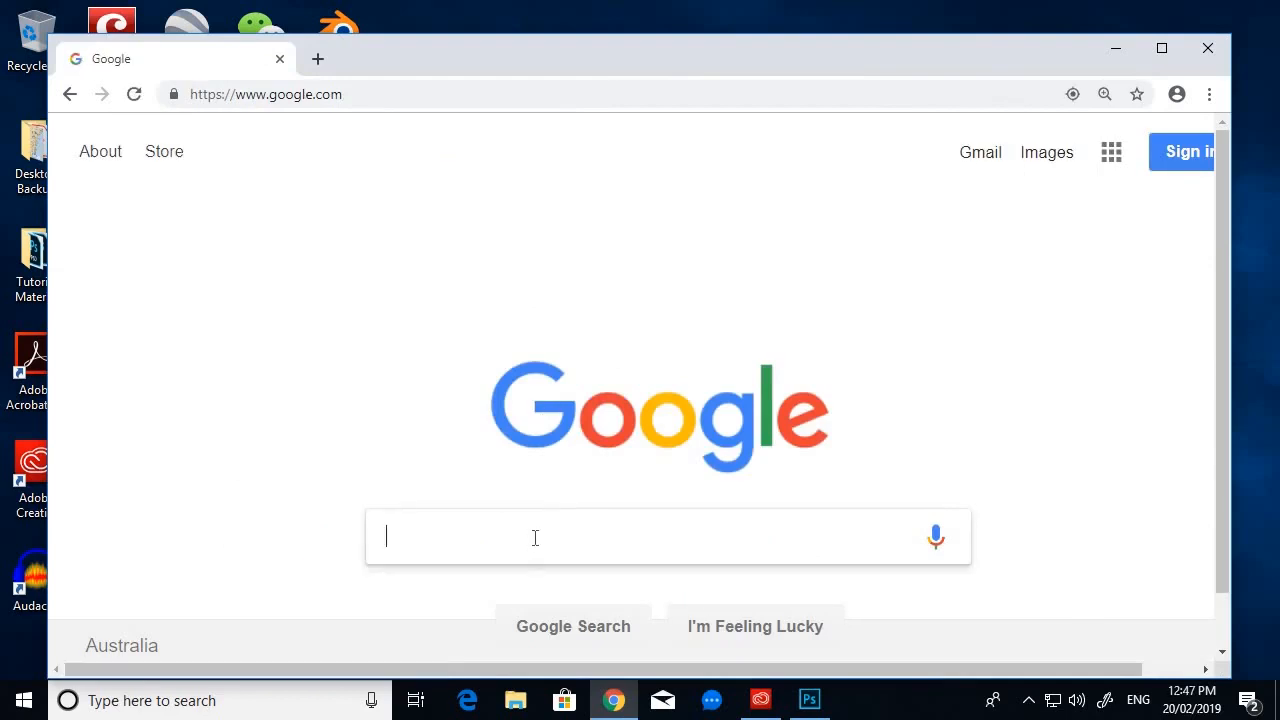
Step: Search Google for "konrad lorenz"
type("konrad l")
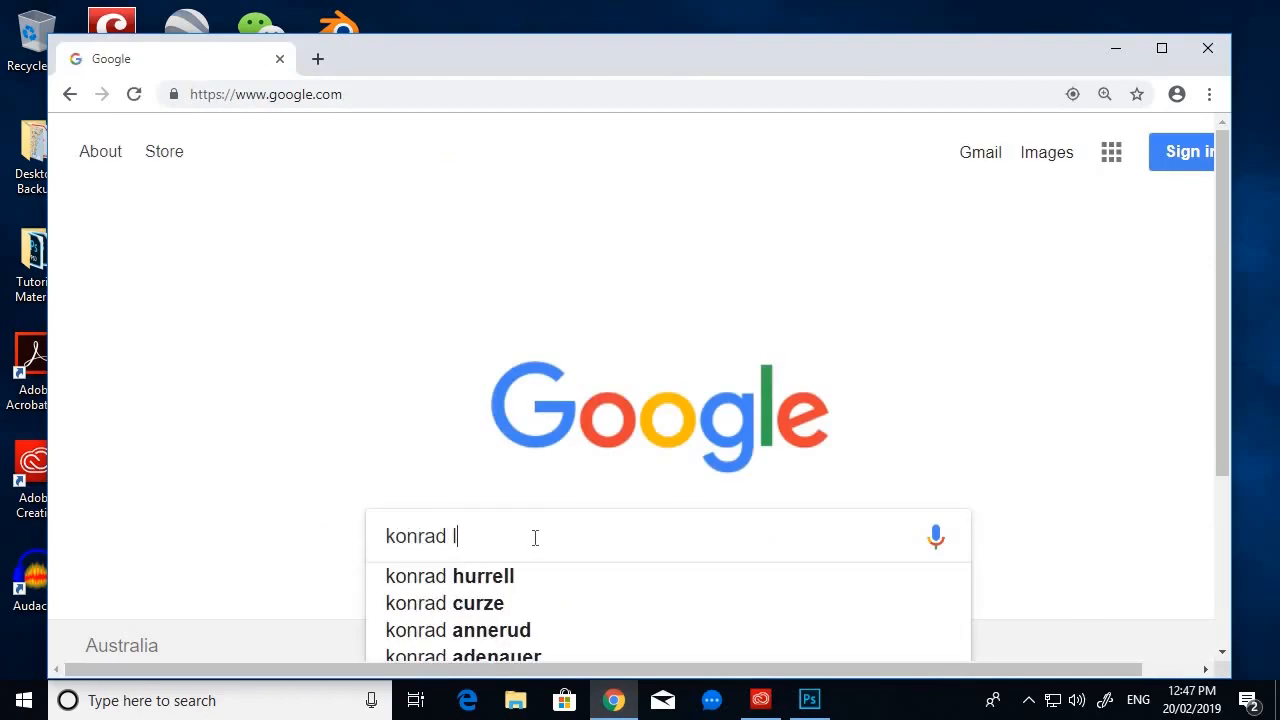
type("orenz")
key("Return")
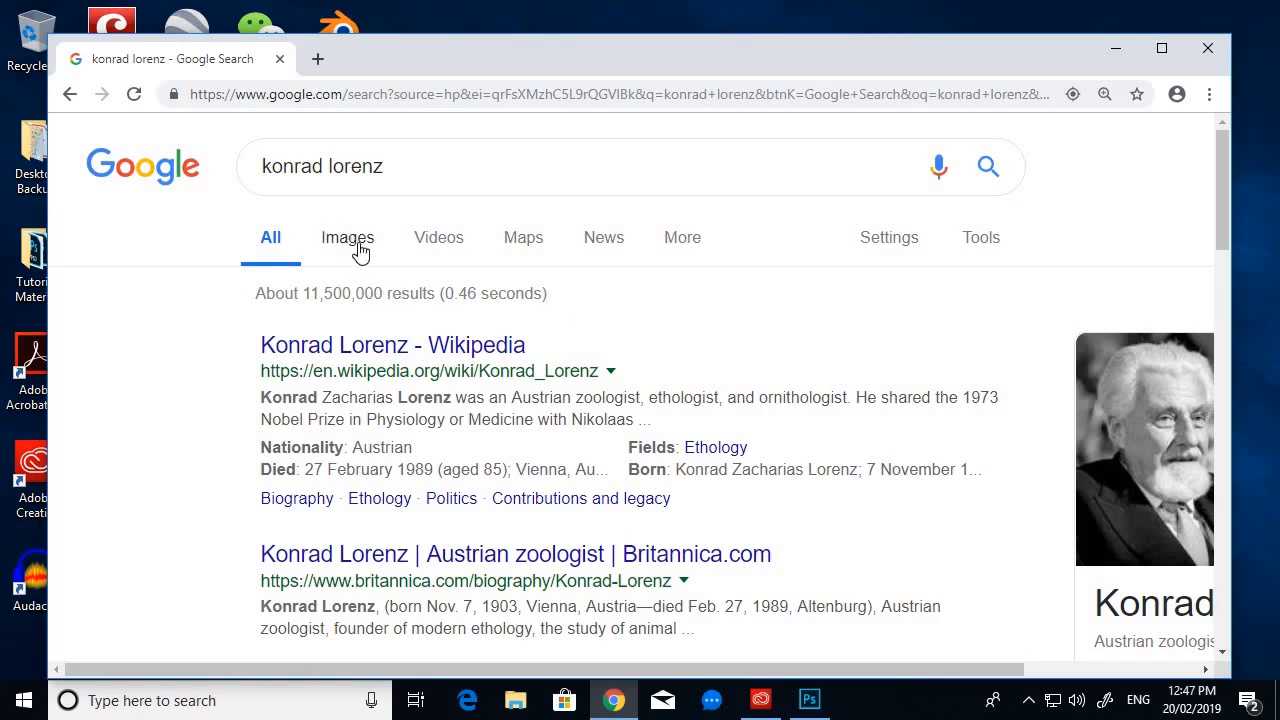
Step: Replace the search query with "drawings by konrad lorenz" and run the search
left_click(432, 166)
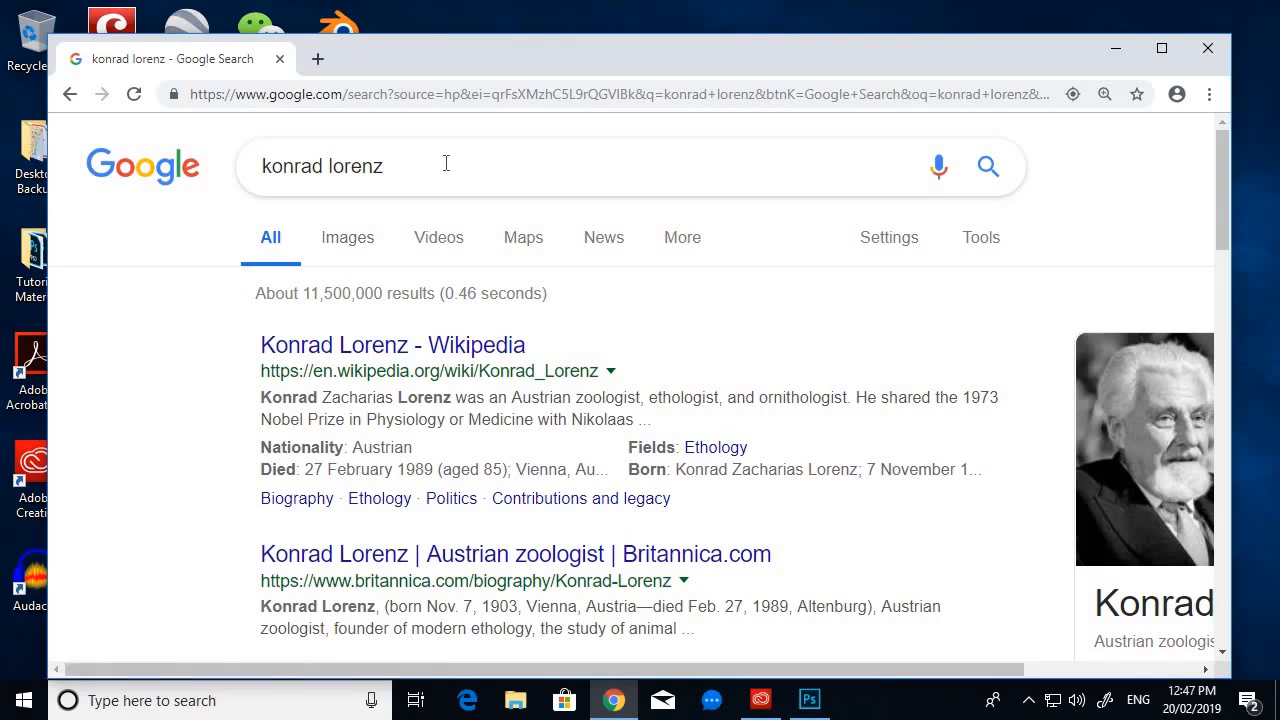
key("BackSpace")
key("BackSpace")
key("BackSpace")
key("BackSpace")
key("BackSpace")
key("BackSpace")
key("BackSpace")
key("BackSpace")
key("BackSpace")
key("BackSpace")
key("BackSpace")
key("BackSpace")
key("BackSpace")
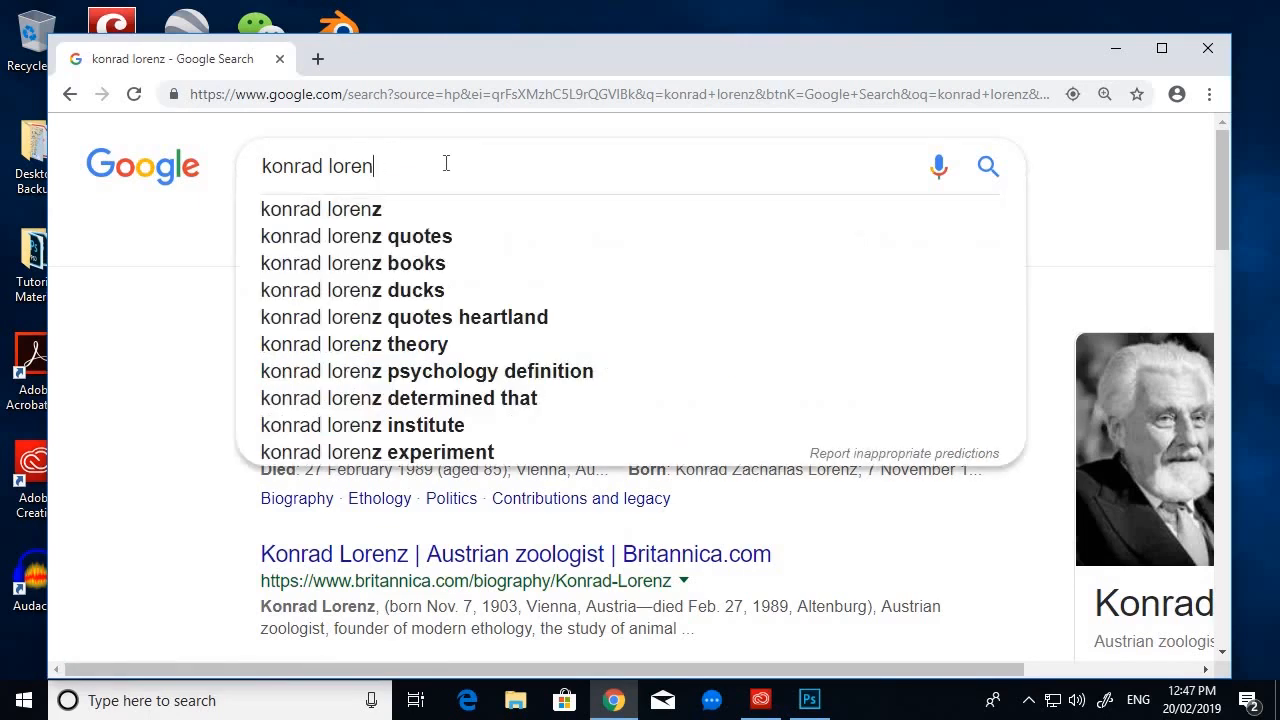
type("drawing")
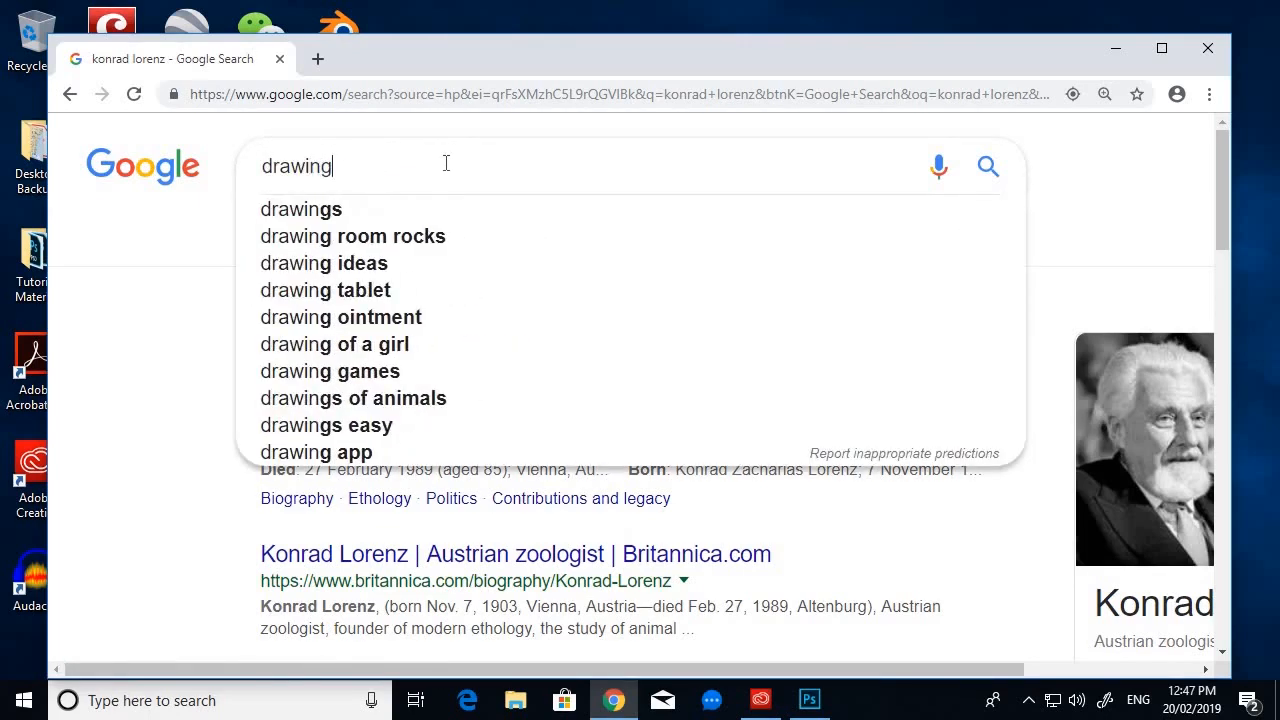
type("s by konrad lorenz")
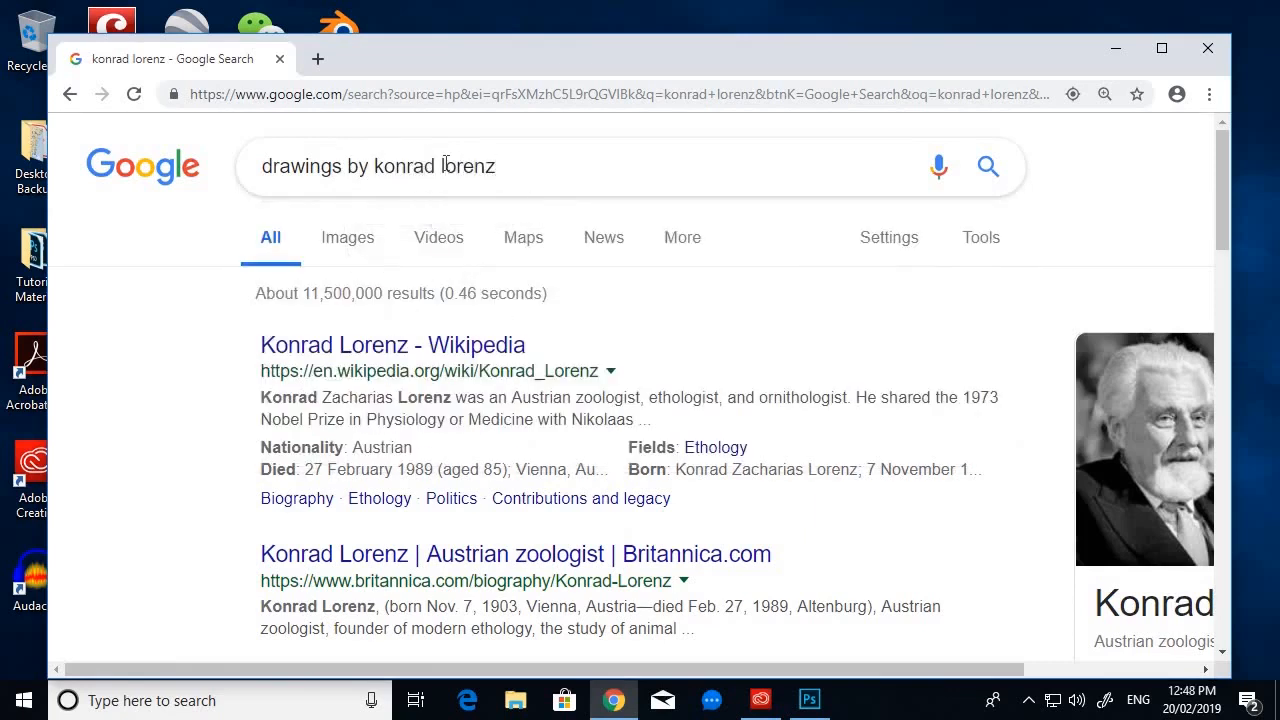
key("Return")
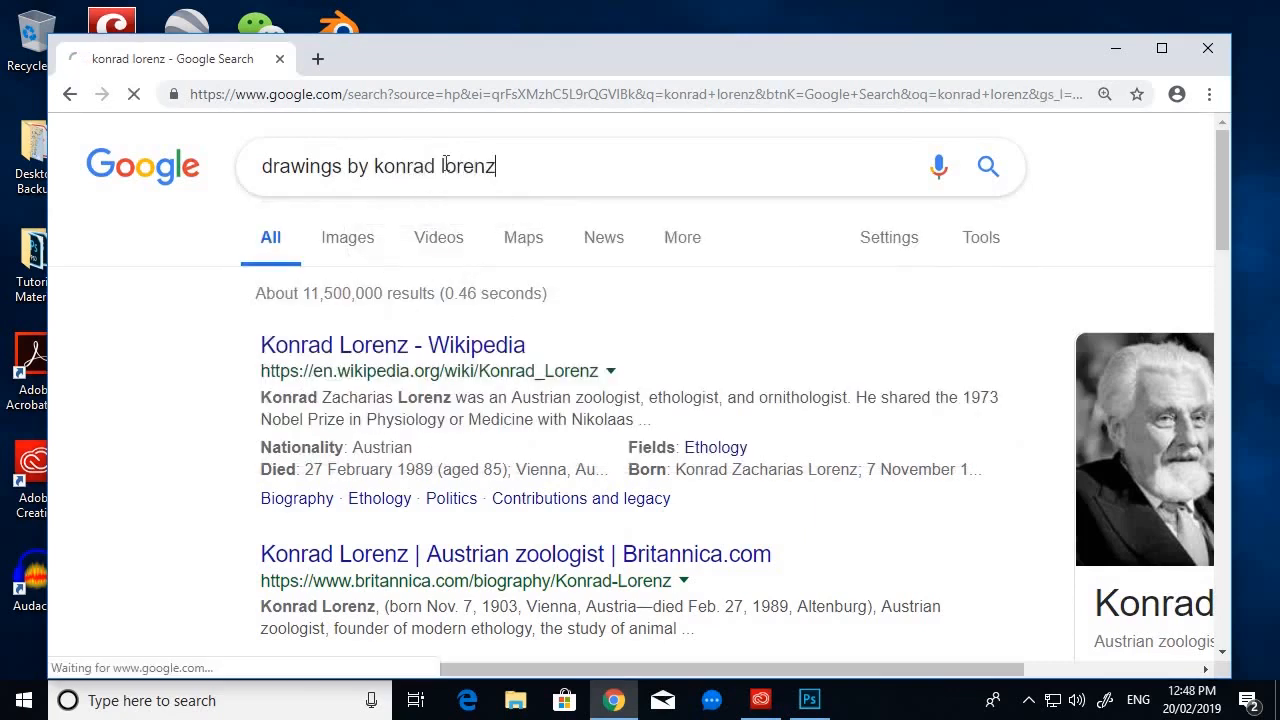
Step: Show the image results for the Konrad Lorenz drawings search and browse through the sketches
left_click(345, 240)
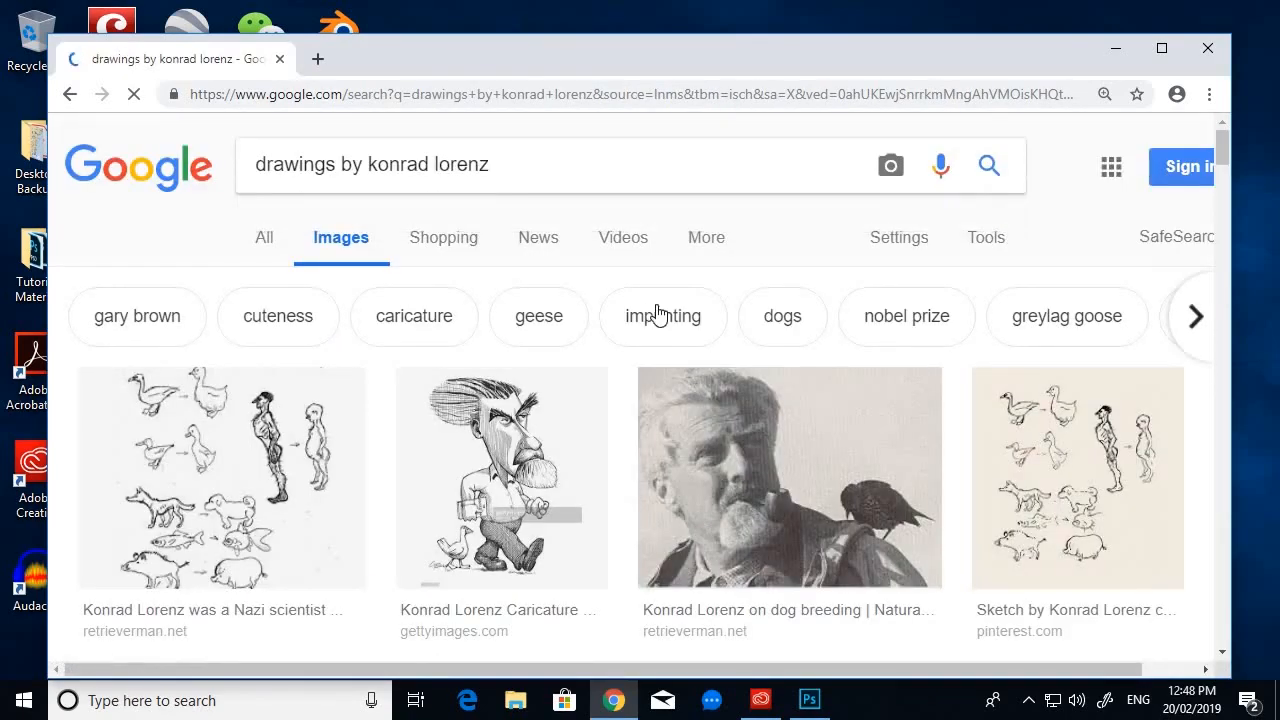
scroll(645, 320, "down", 2)
scroll(632, 339, "down", 1)
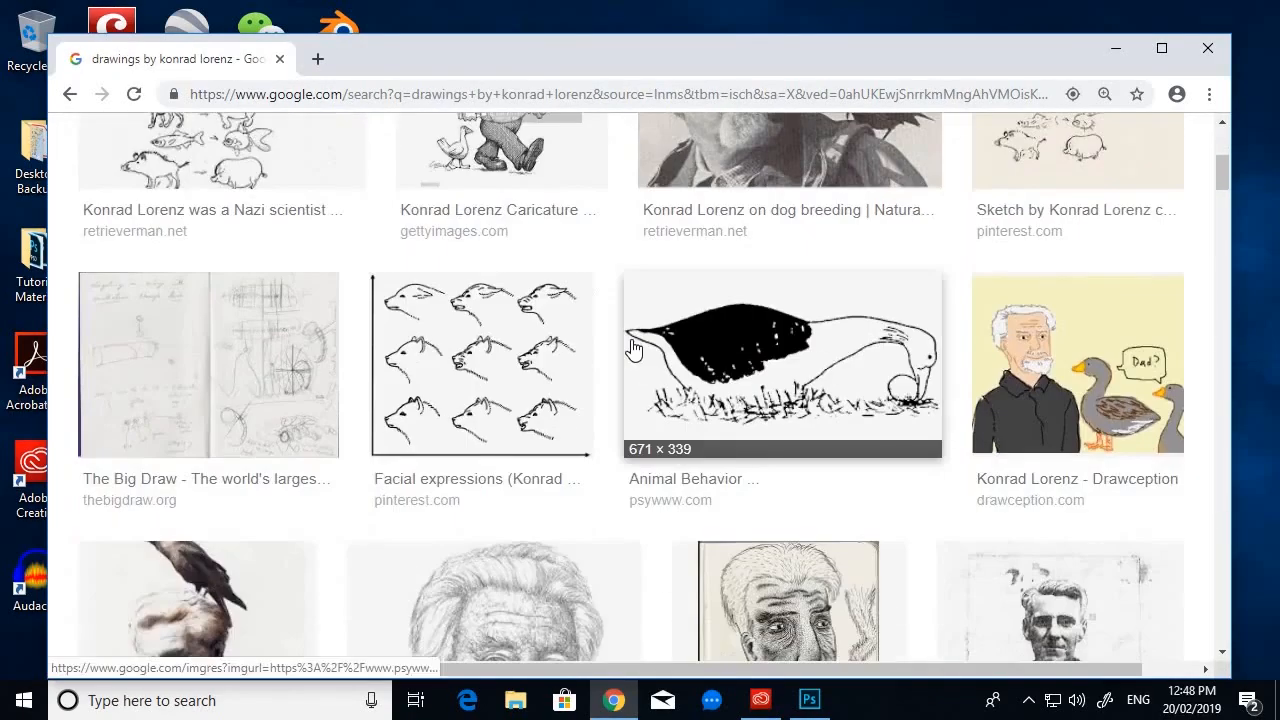
scroll(632, 348, "up", 4)
scroll(632, 348, "down", 5)
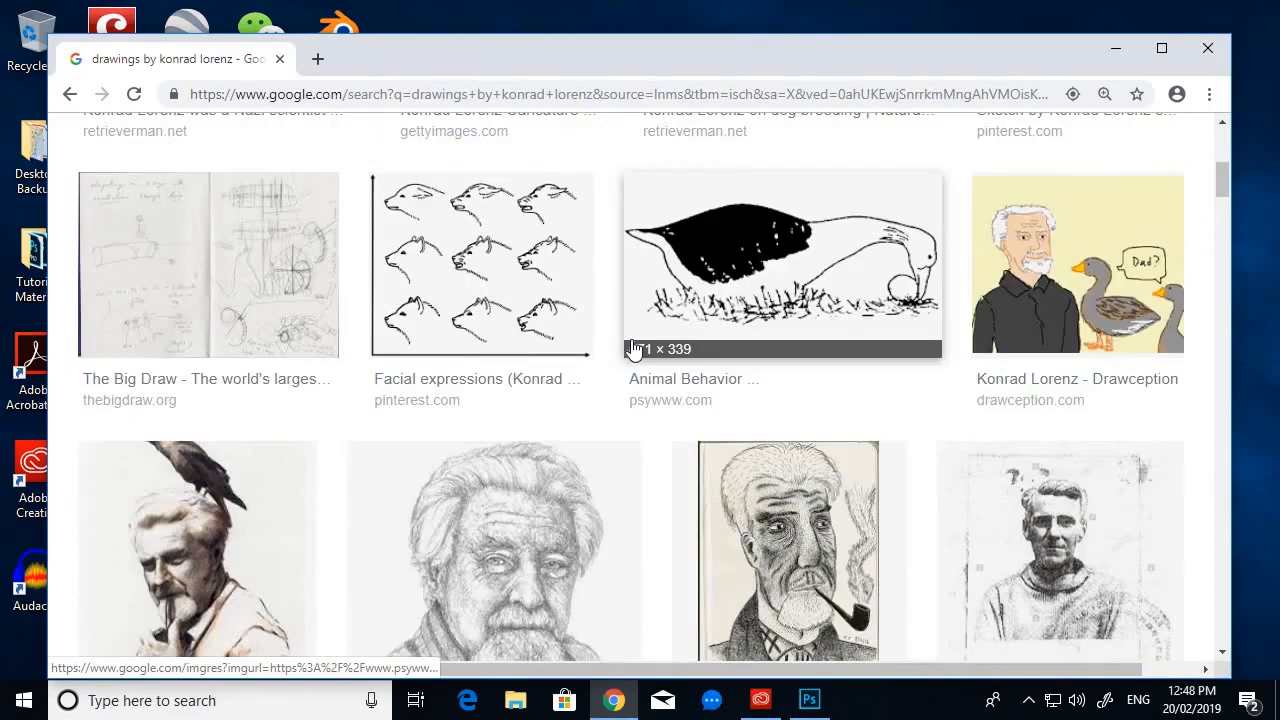
scroll(632, 348, "down", 4)
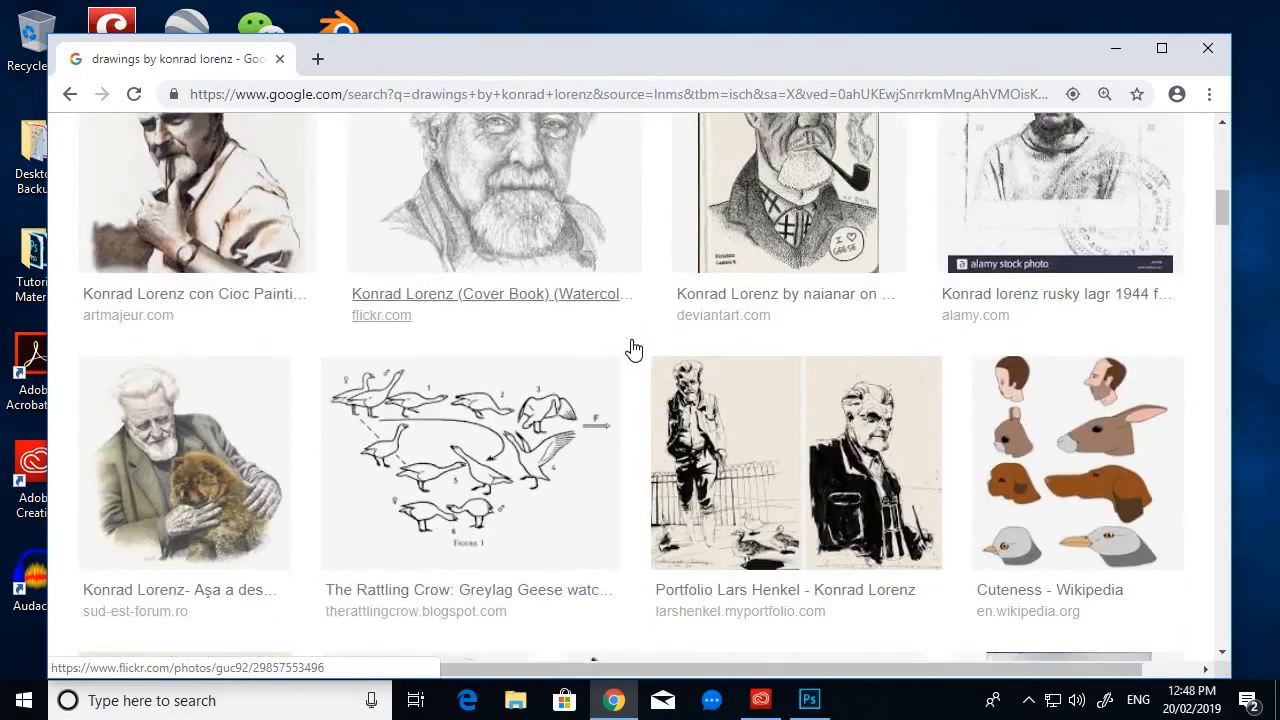
scroll(632, 348, "up", 4)
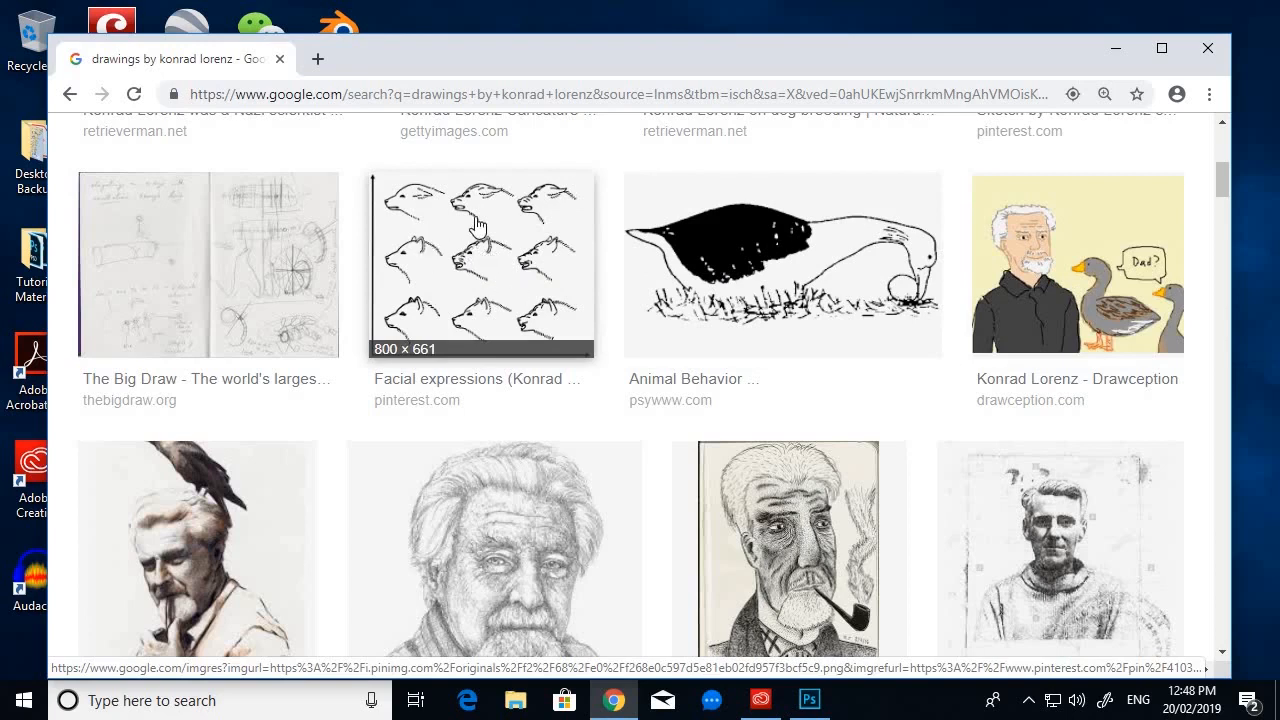
Step: Open the Facial expressions drawing from the image results and examine its animal head sketches up close
left_click(510, 265)
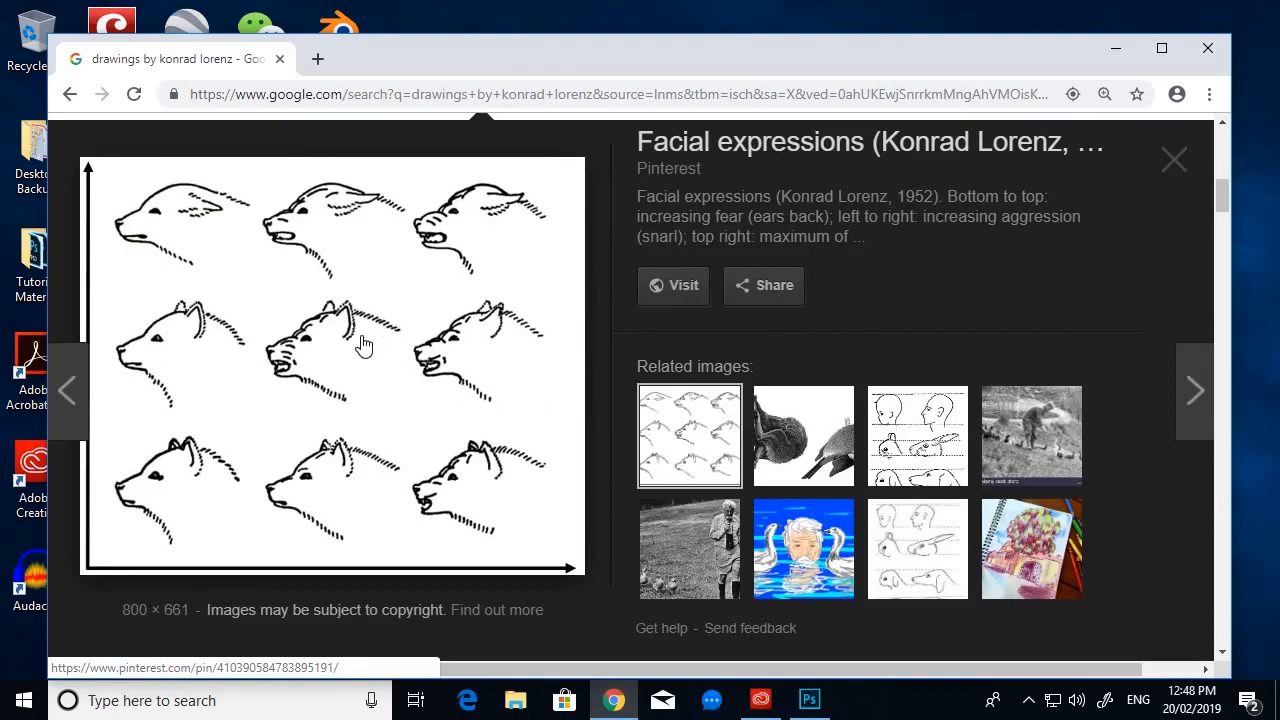
scroll(362, 345, "up", 4)
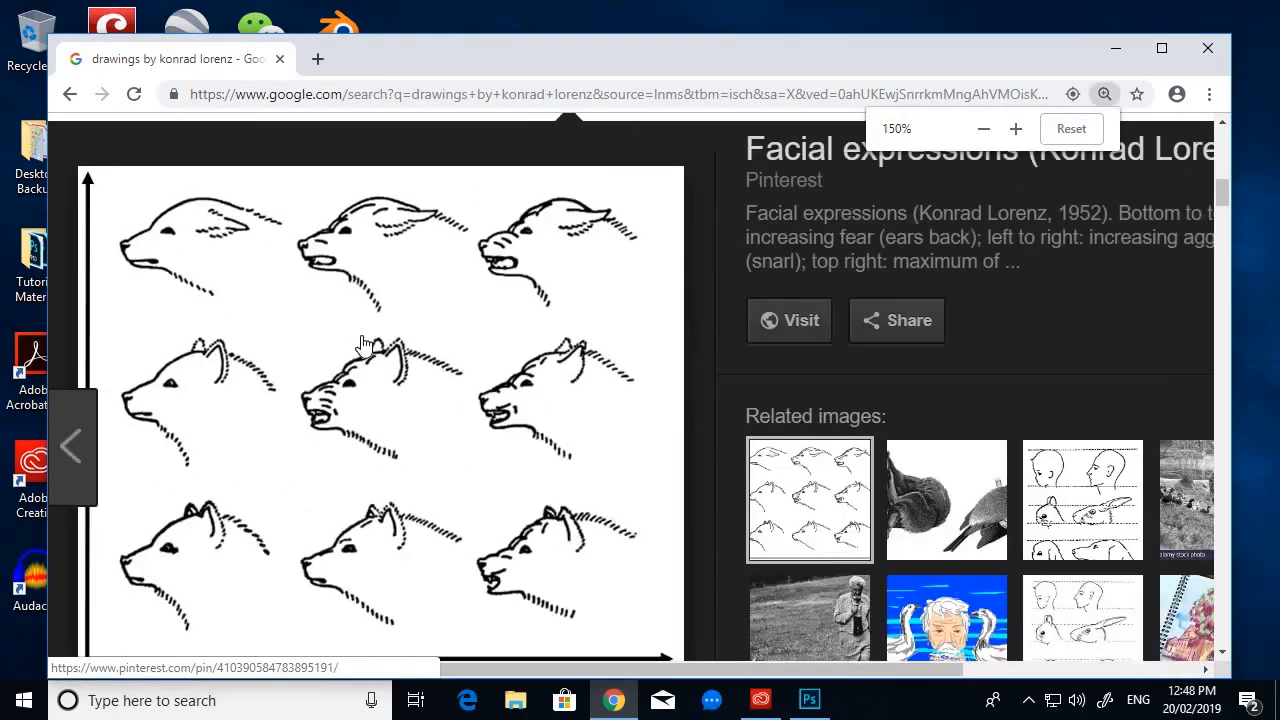
scroll(423, 486, "up", 1)
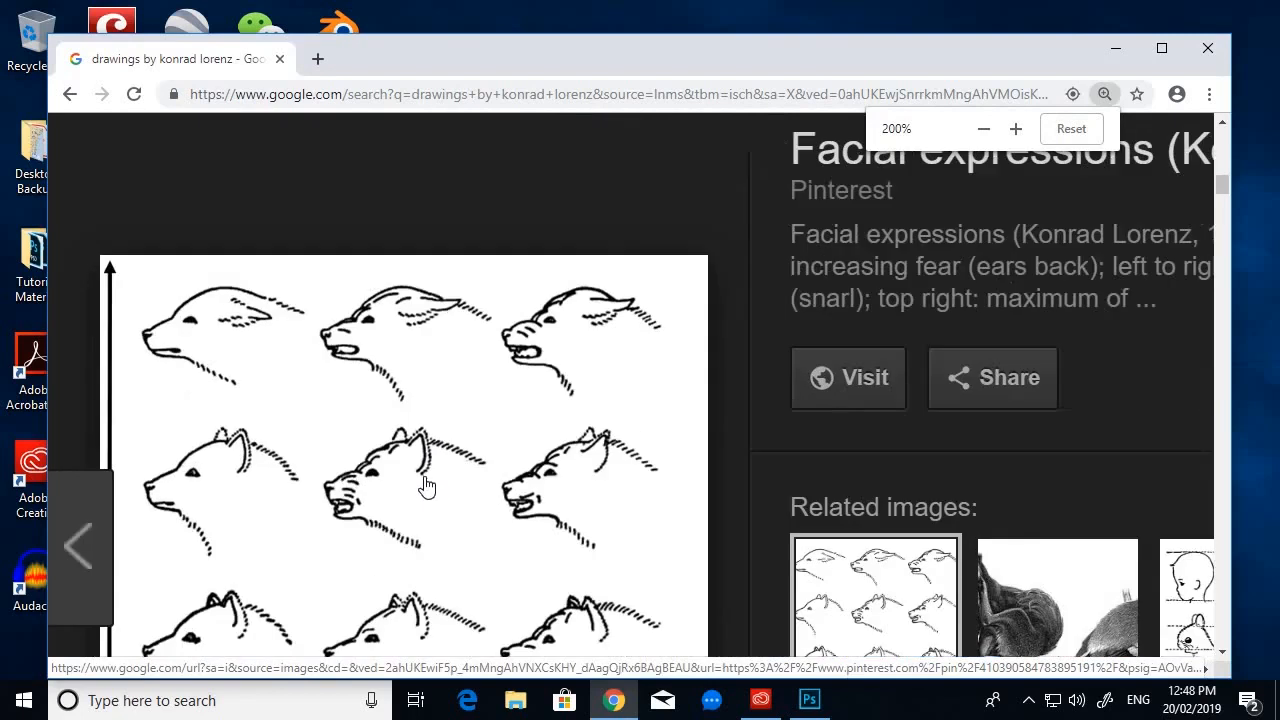
scroll(427, 486, "up", 1)
scroll(714, 463, "down", 3)
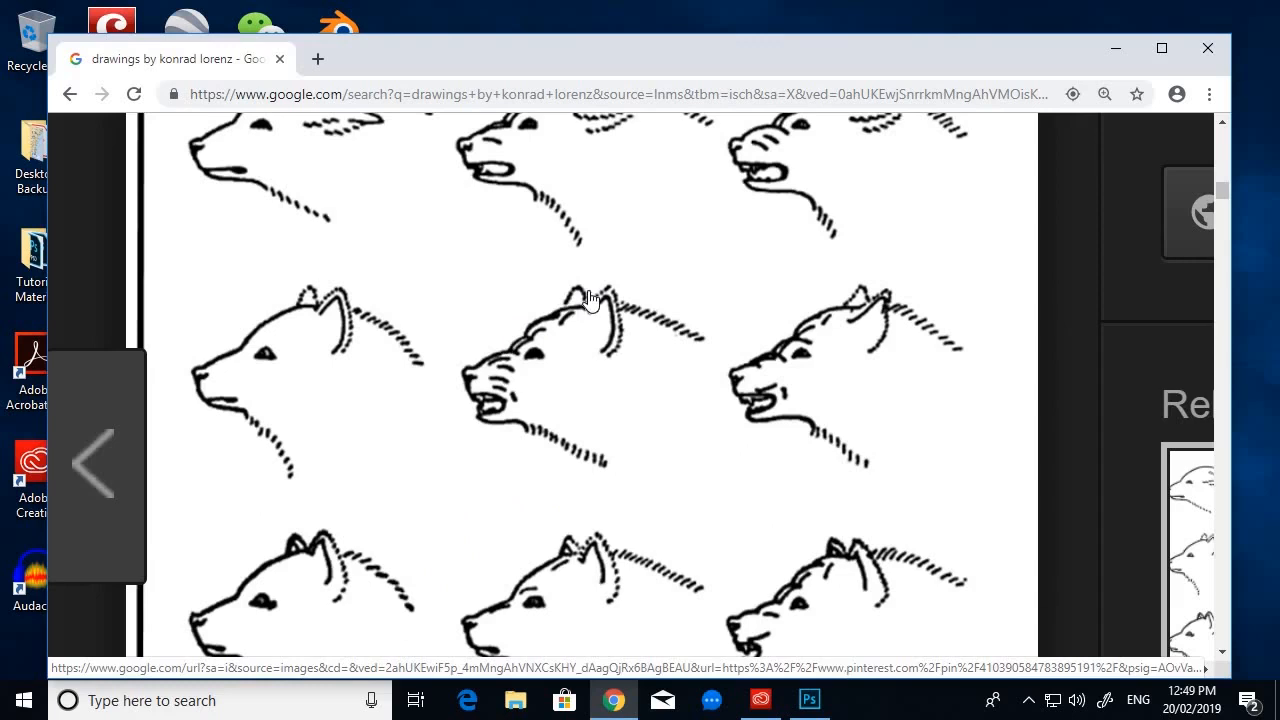
key("ctrl+minus")
key("ctrl+minus")
key("ctrl+minus")
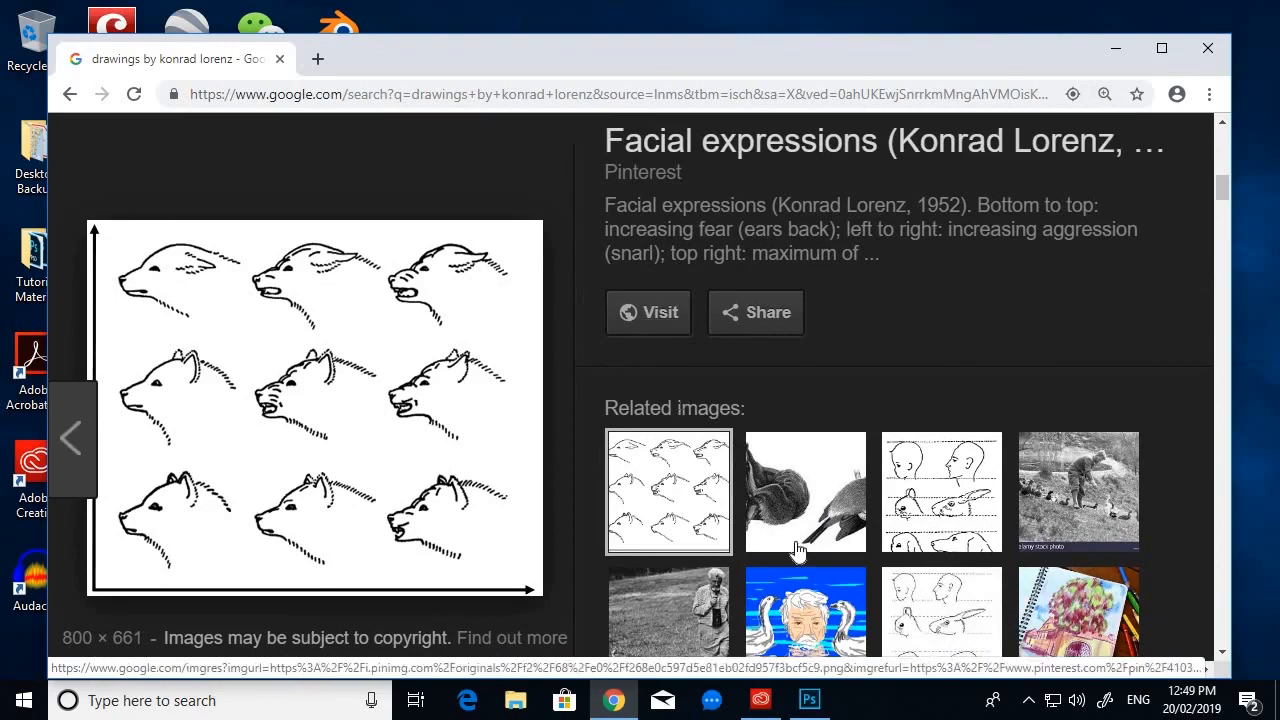
Step: Switch to Photoshop and save the chick illustration as the PSD file "Third Chick" in the Tutorial Material folder, accepting the format options
left_click(812, 702)
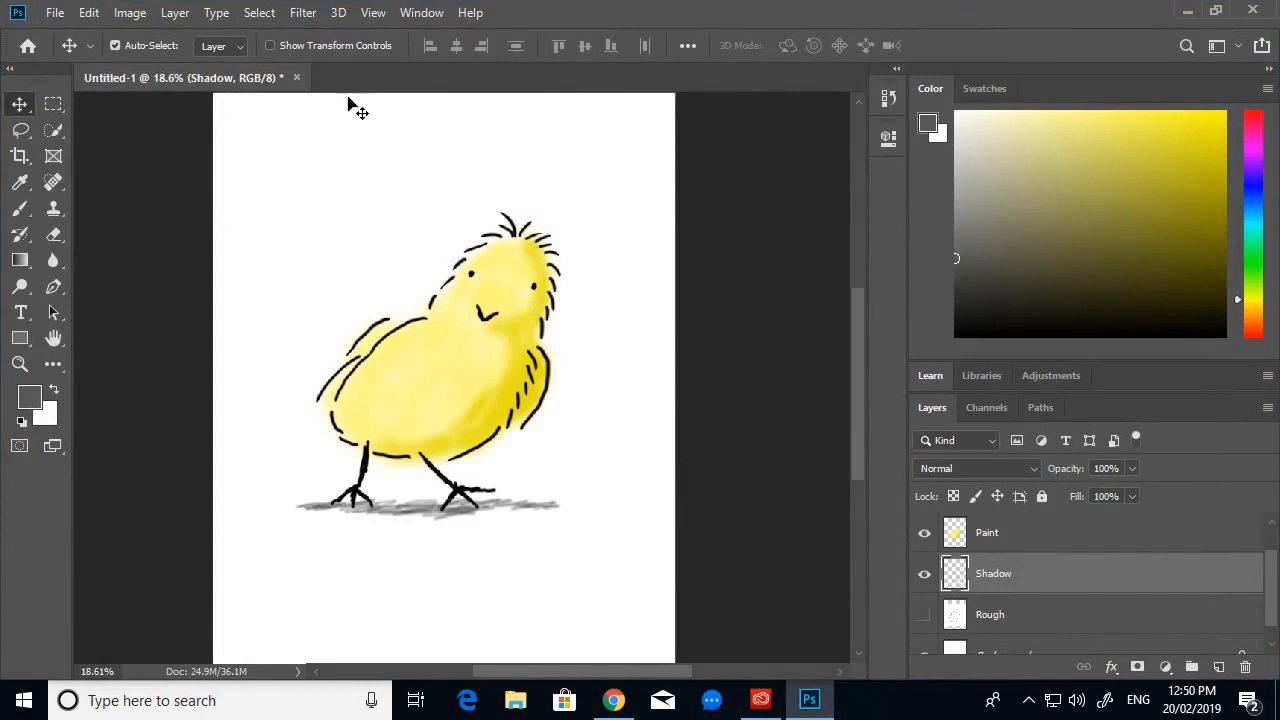
left_click(55, 14)
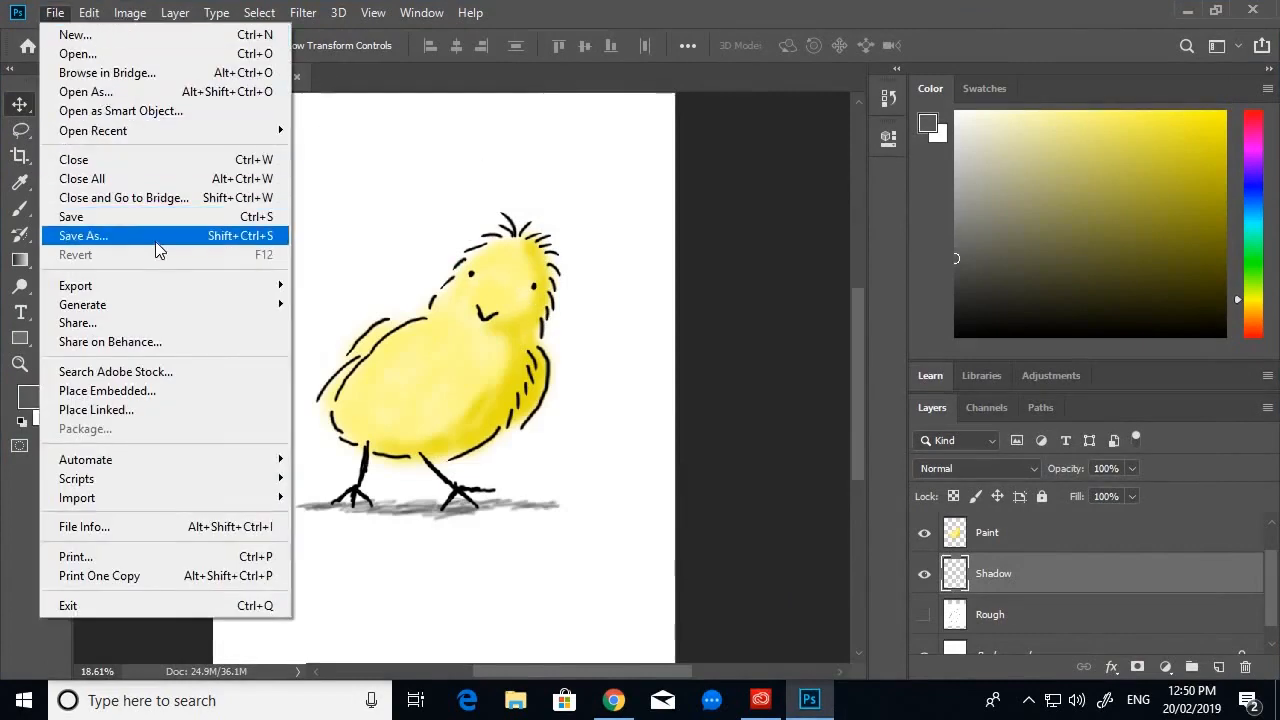
left_click(155, 237)
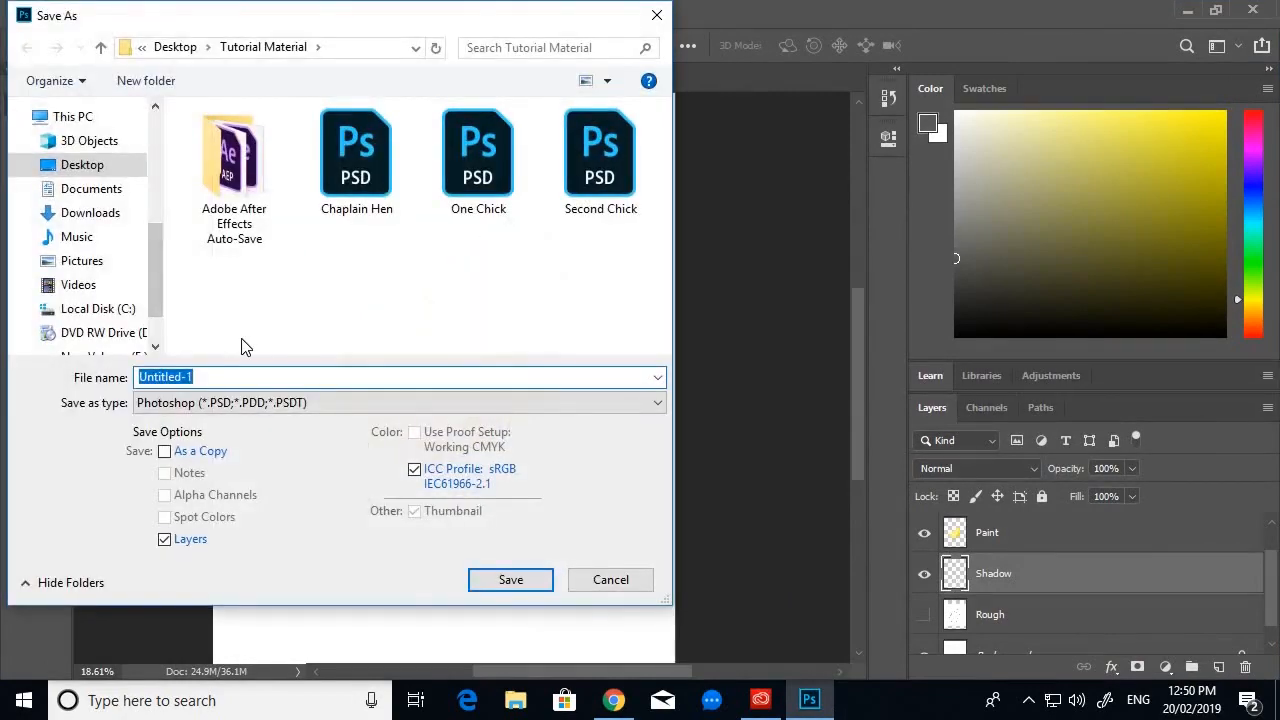
type("Third Chick")
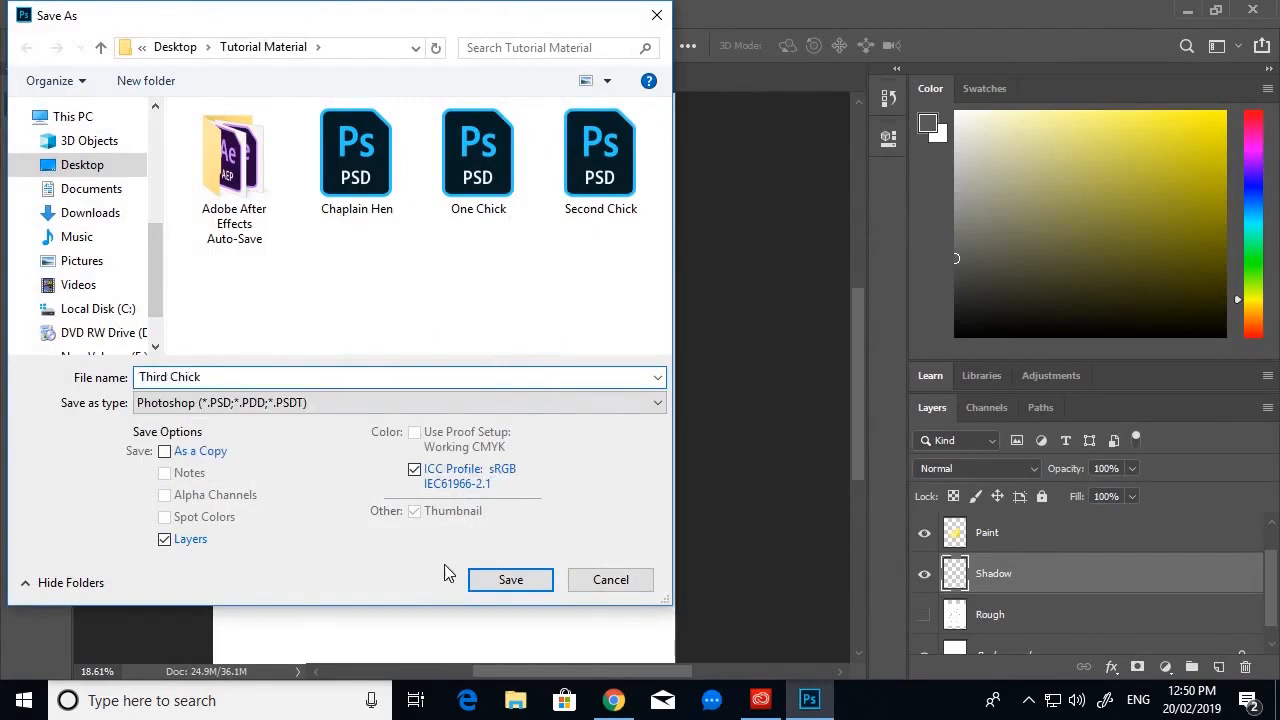
left_click(508, 580)
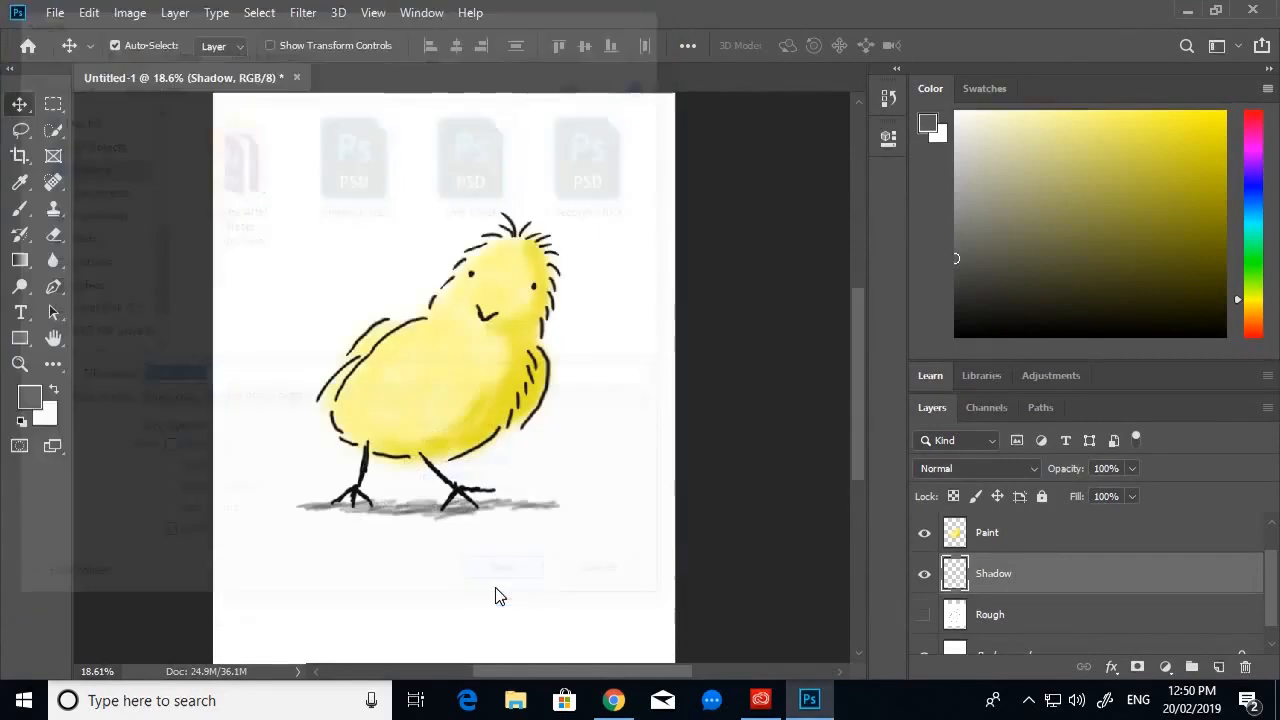
left_click(852, 180)
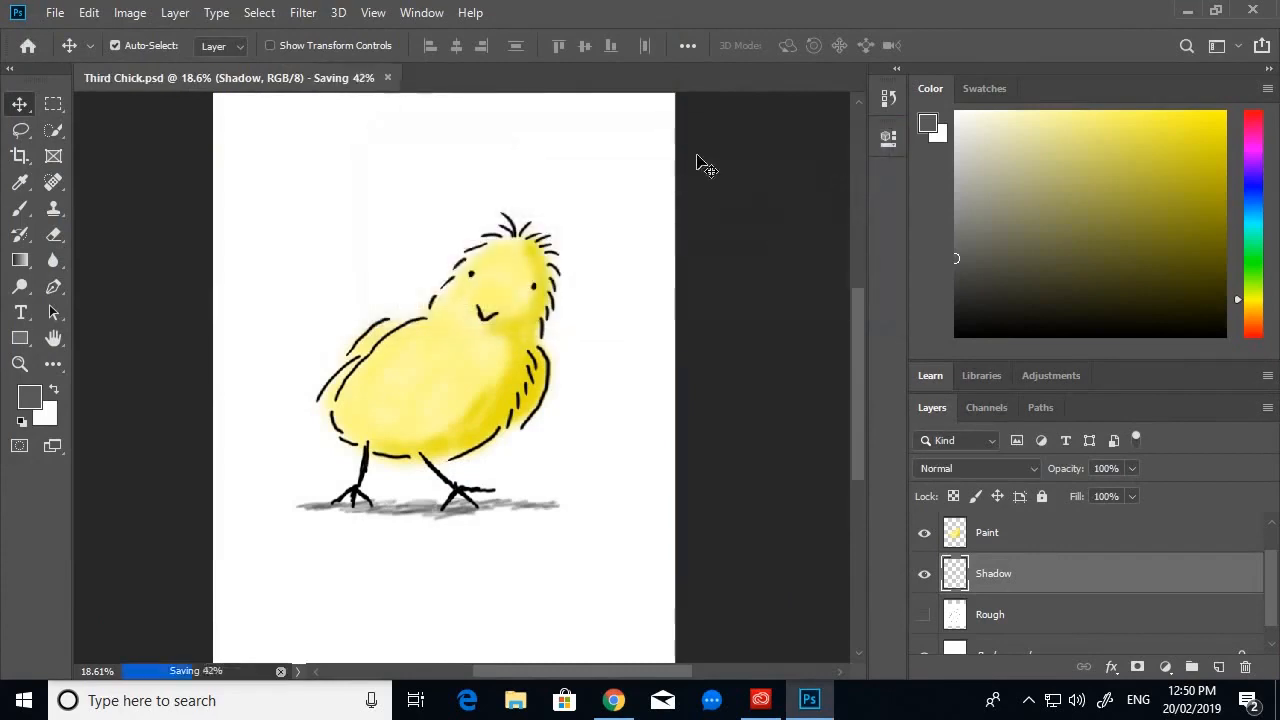
Step: Close the Third Chick document and open Chaplain Hen.psd from the recent files
left_click(318, 79)
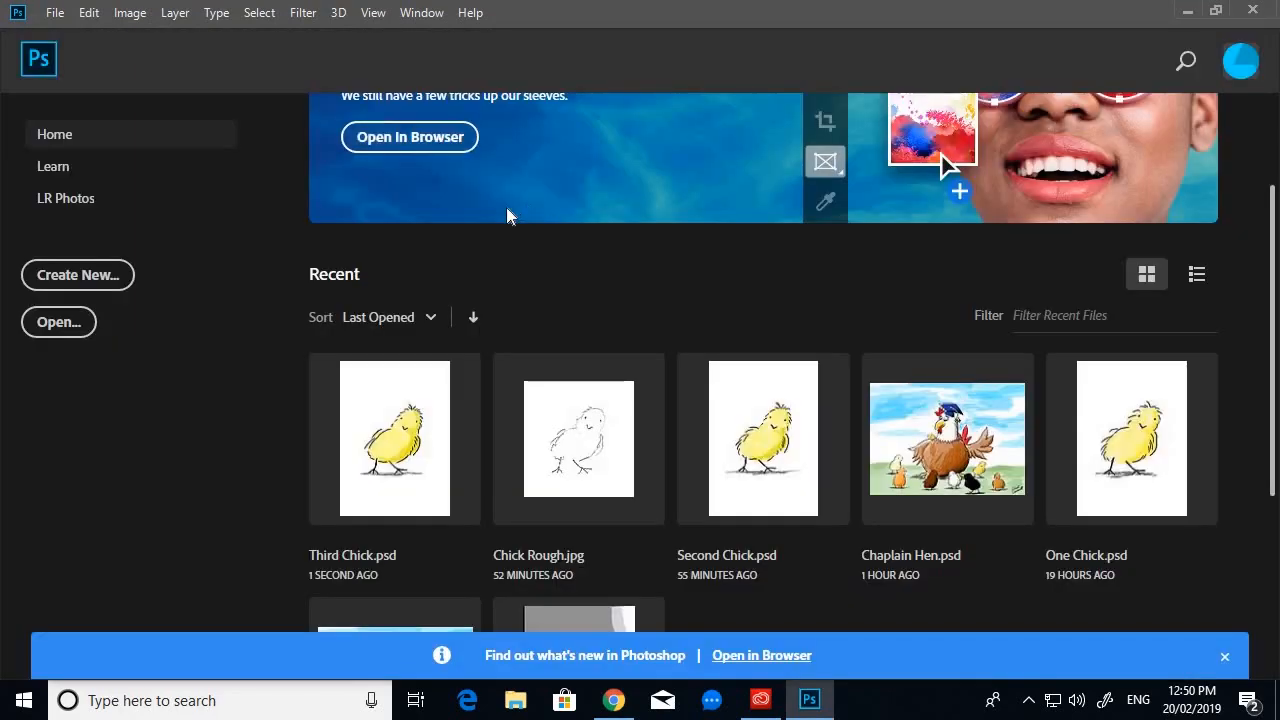
left_click(84, 336)
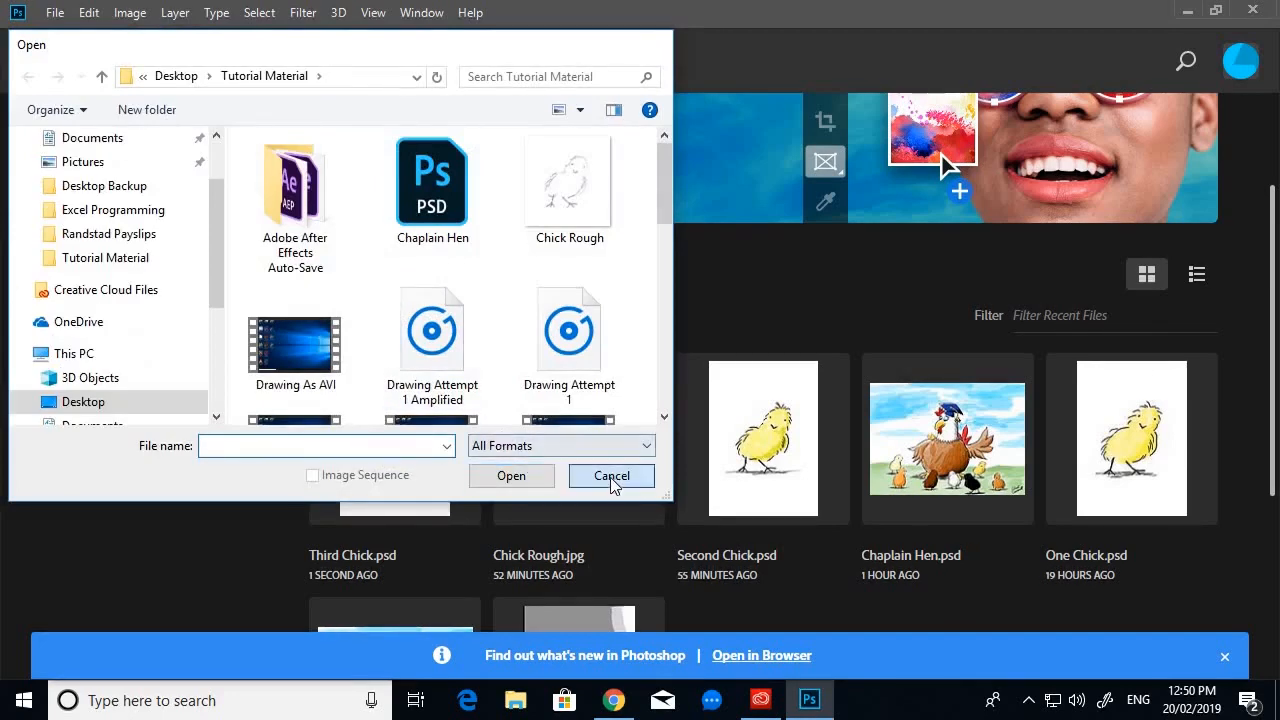
left_click(612, 475)
left_click(950, 450)
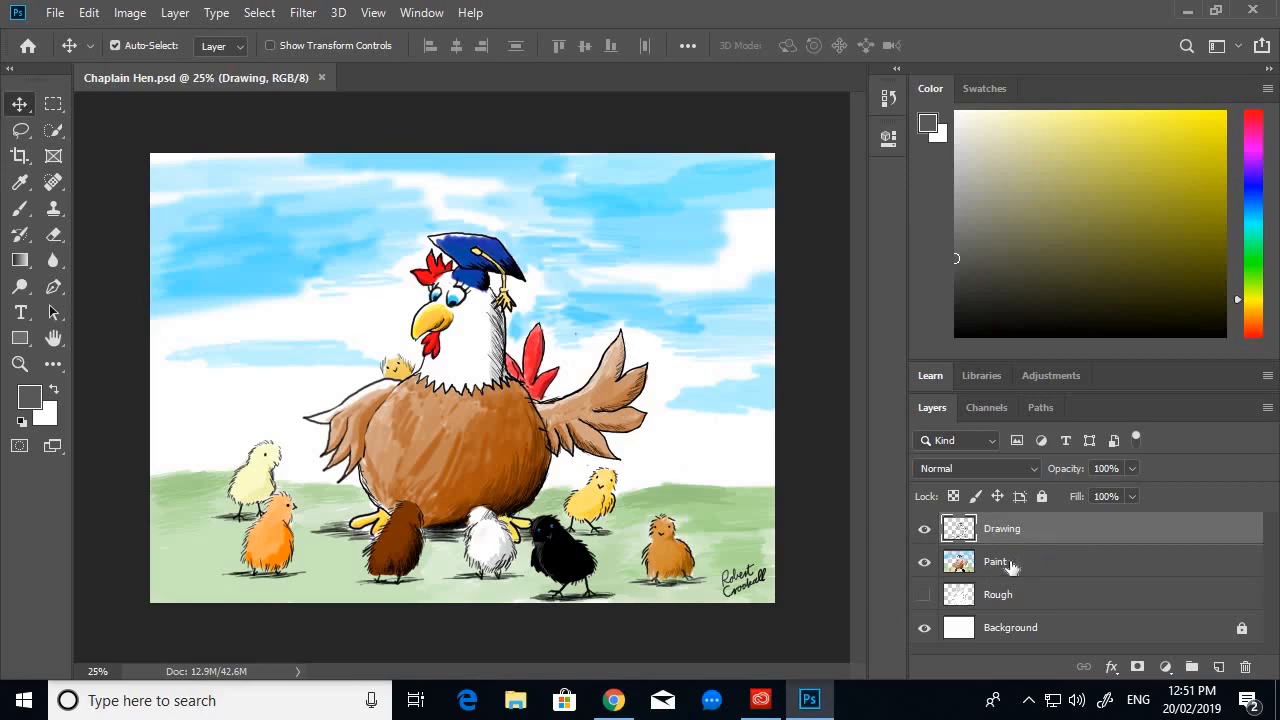
Step: Hide the Paint and Drawing layers and show the Rough layer to view the hen's pencil sketch alone
left_click(924, 562)
left_click(924, 529)
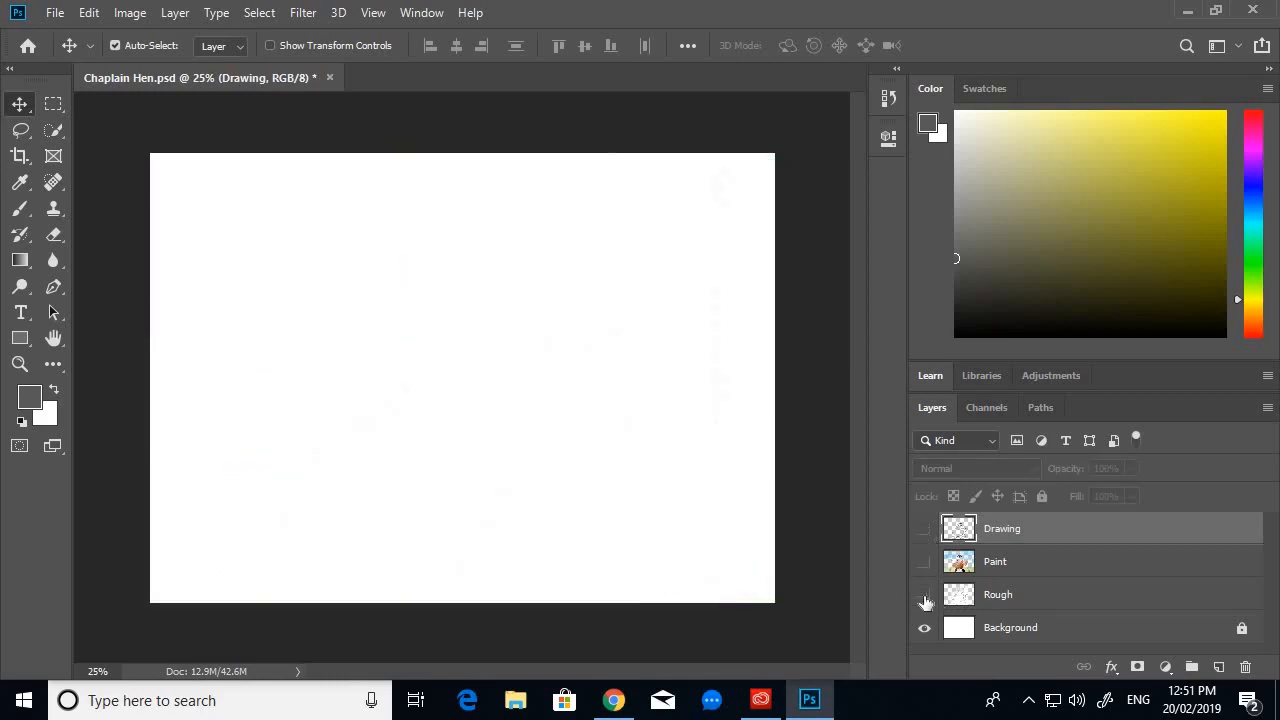
left_click(924, 595)
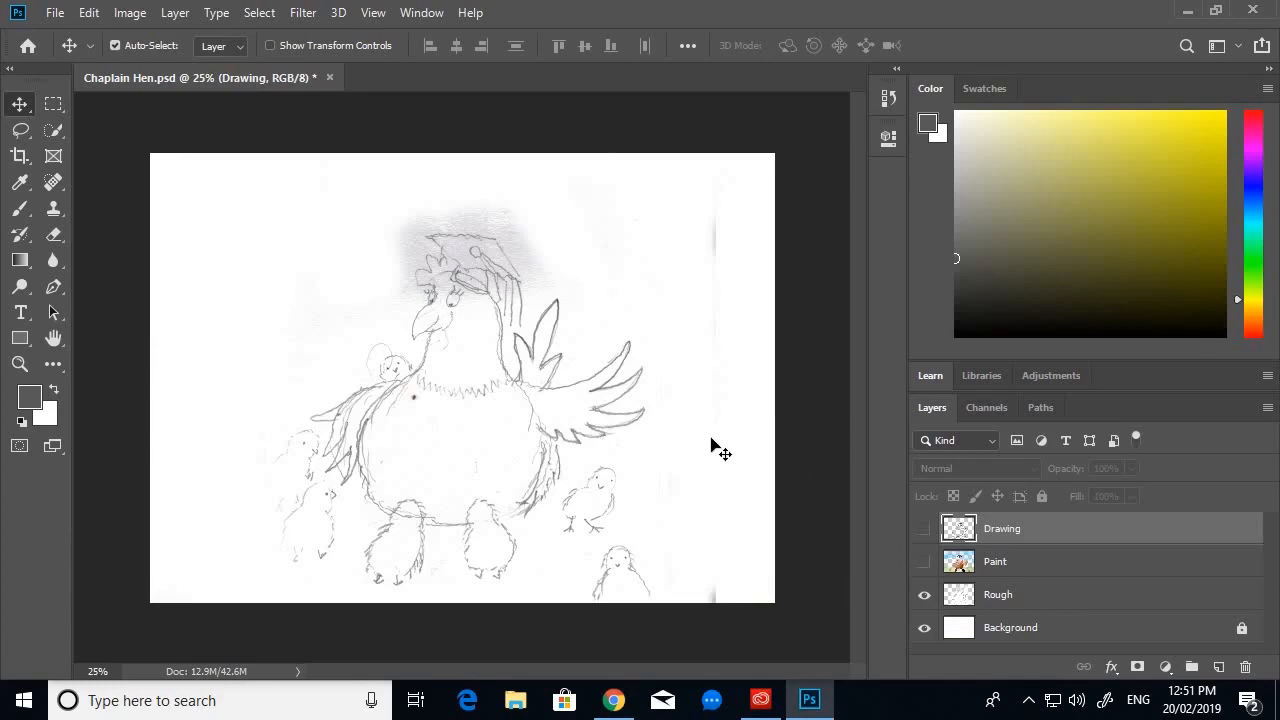
Step: Show the Drawing and Paint layers over the rough sketch, and hide the Rough layer
left_click(924, 529)
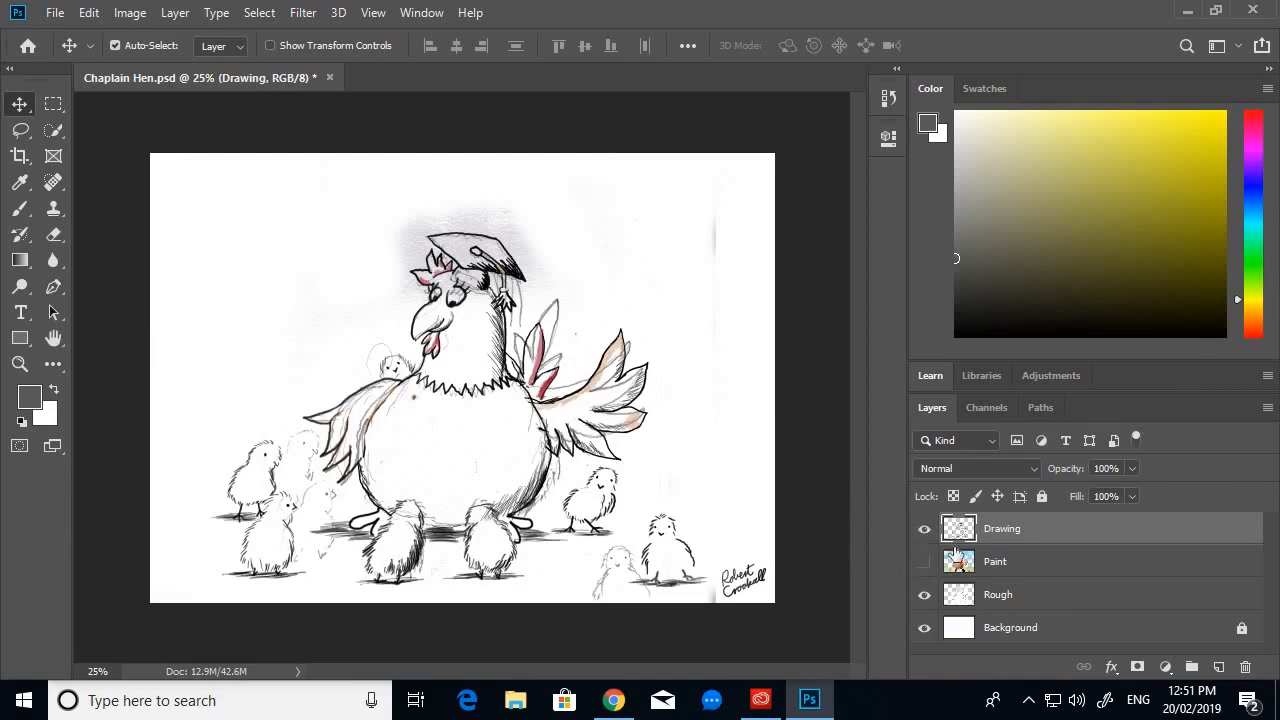
left_click(924, 562)
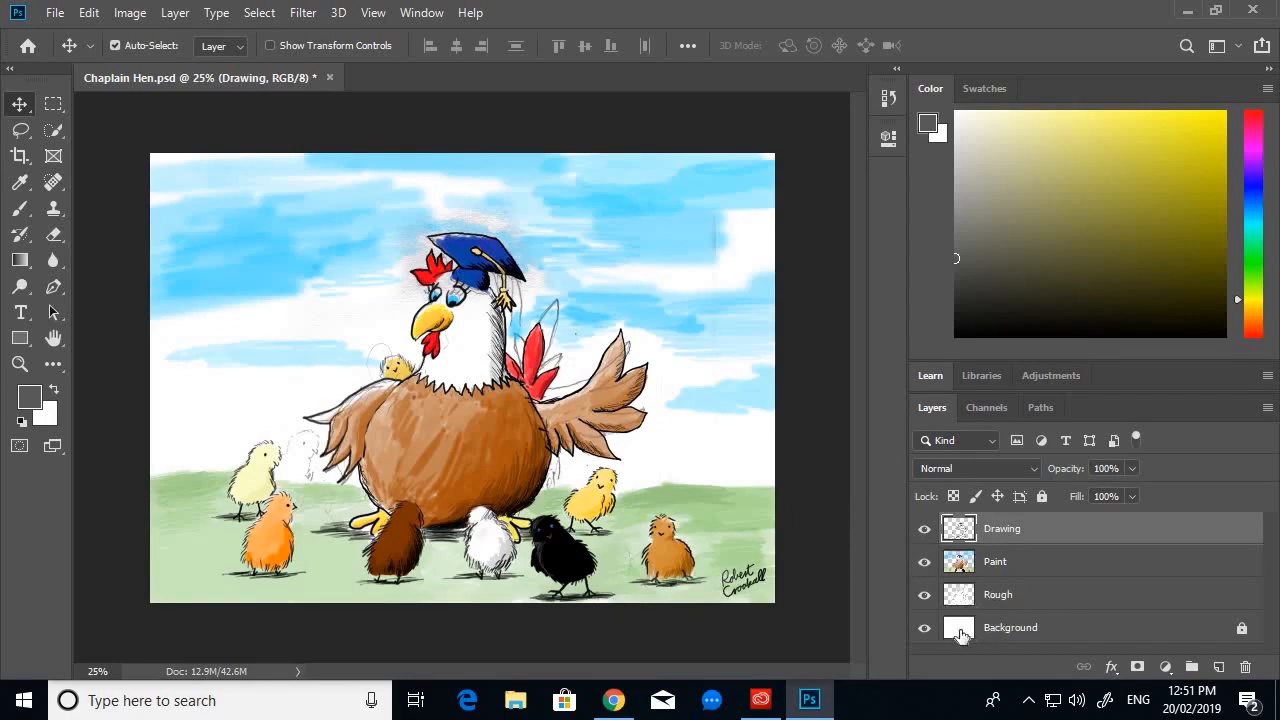
left_click(924, 594)
Step: Strip the hen picture down to its Background by hiding Paint and Drawing, and show both layers again
left_click(924, 561)
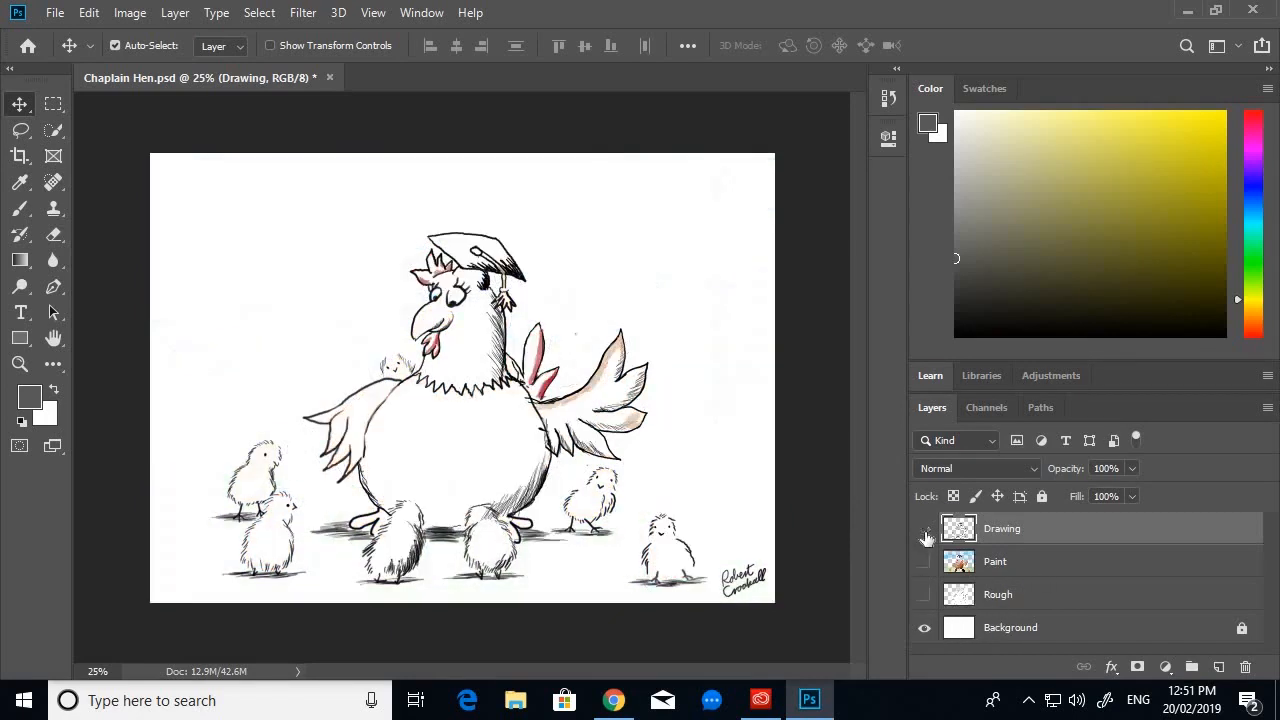
left_click(924, 529)
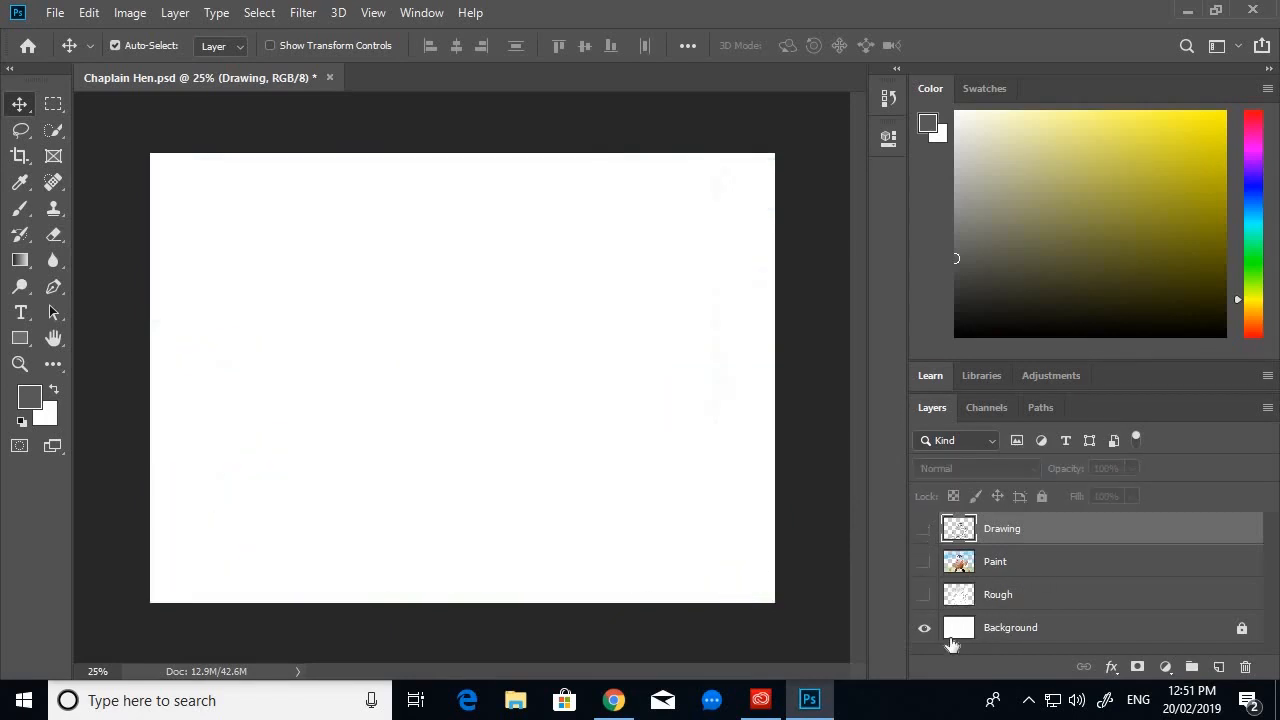
left_click(924, 561)
left_click(924, 528)
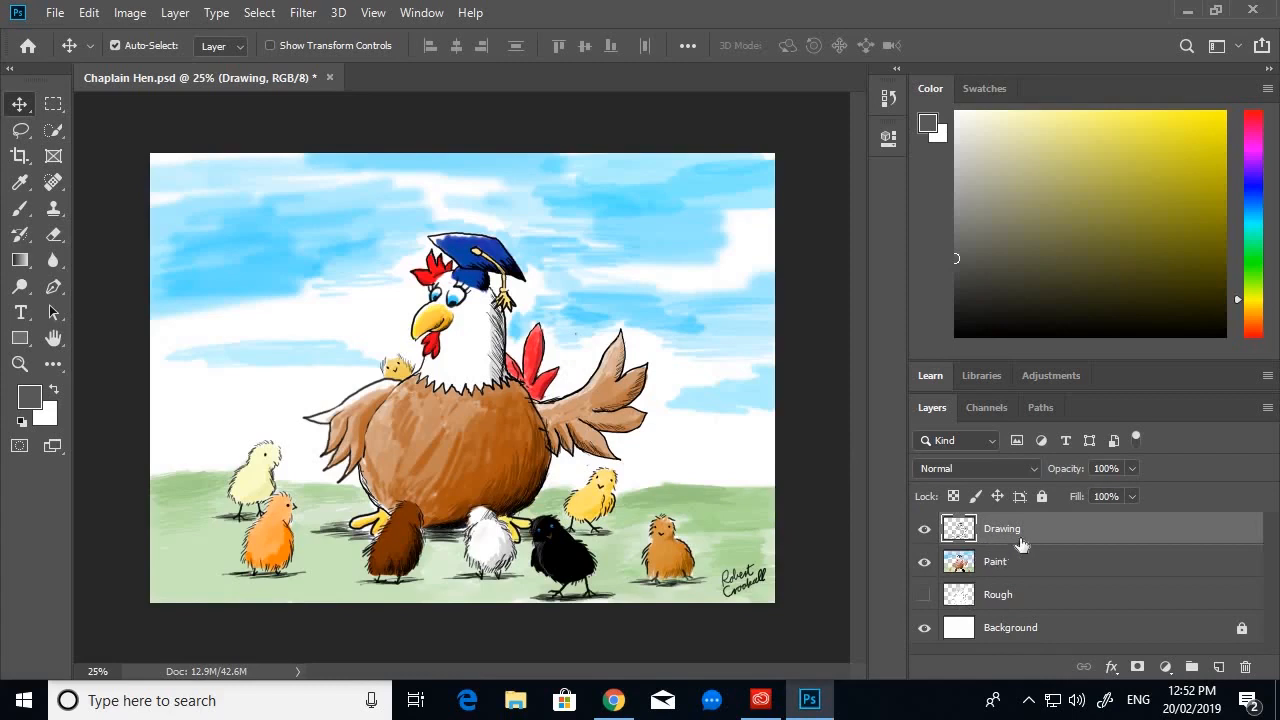
Step: Compare the hen's Drawing and Paint layers by viewing each one alone, both hidden, and both together
left_click(924, 562)
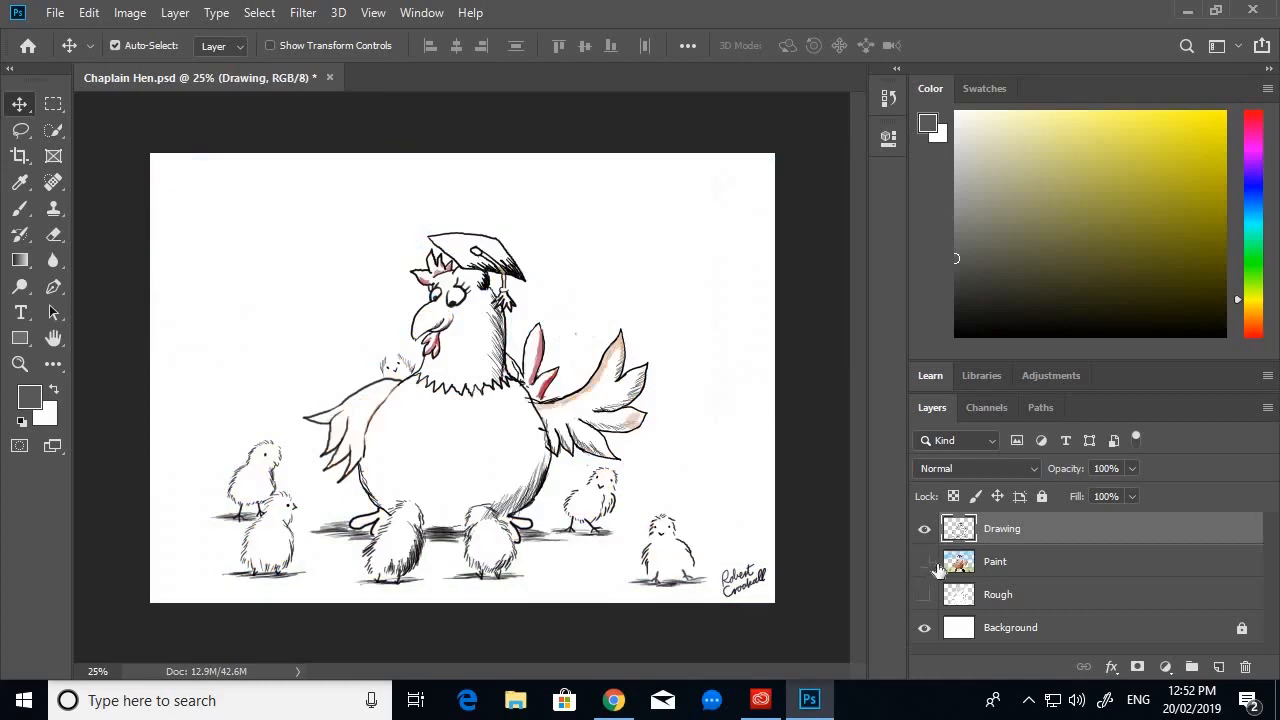
left_click(924, 530)
left_click(924, 562)
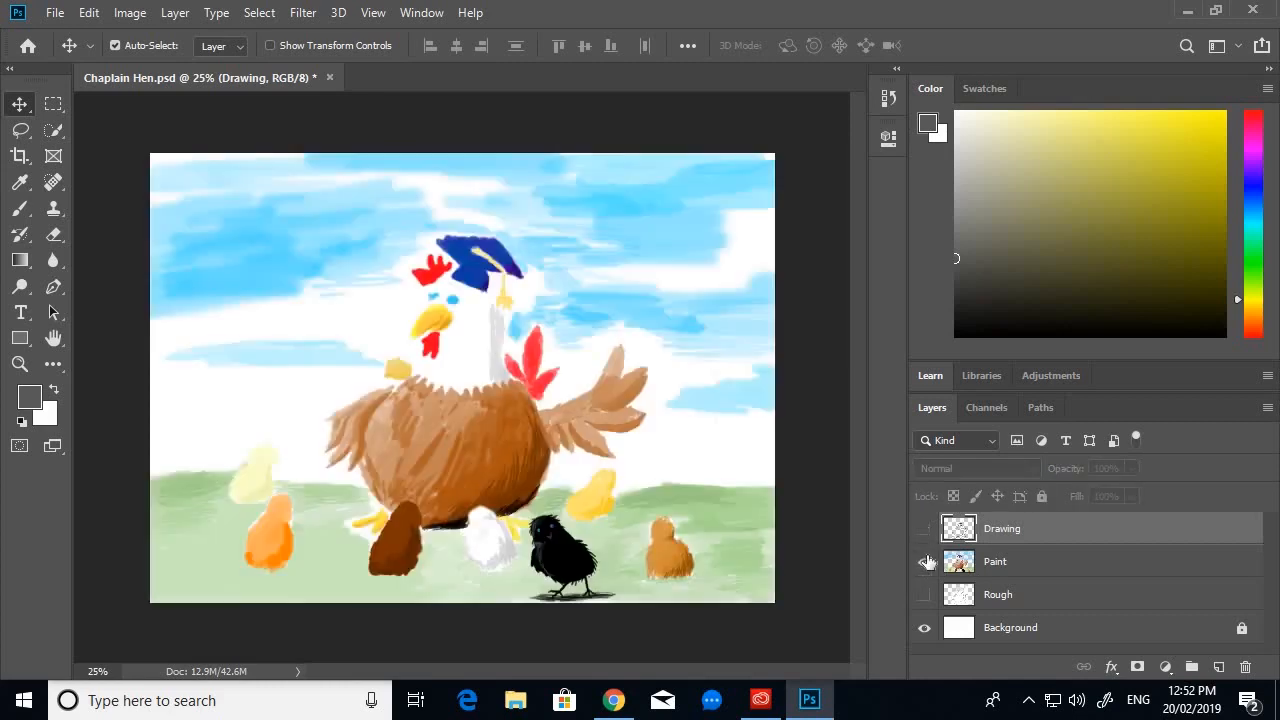
left_click(925, 529)
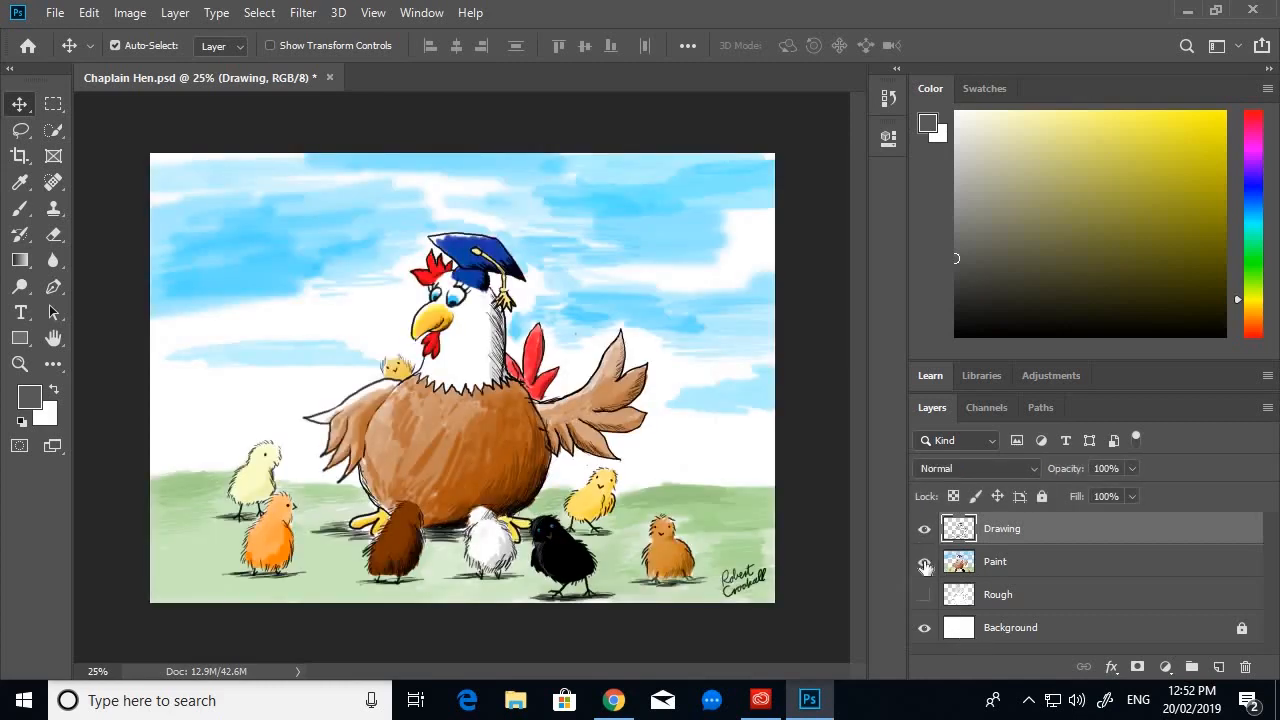
left_click(924, 562)
left_click(924, 529)
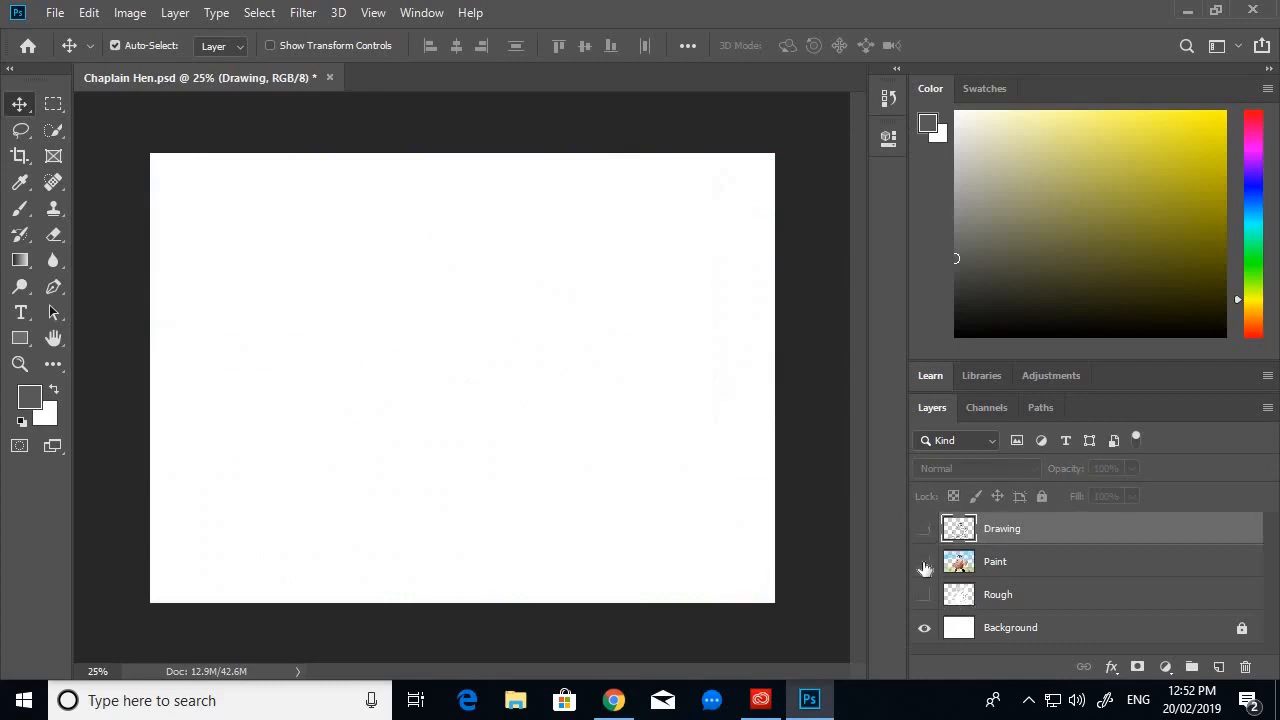
left_click(924, 562)
left_click(924, 529)
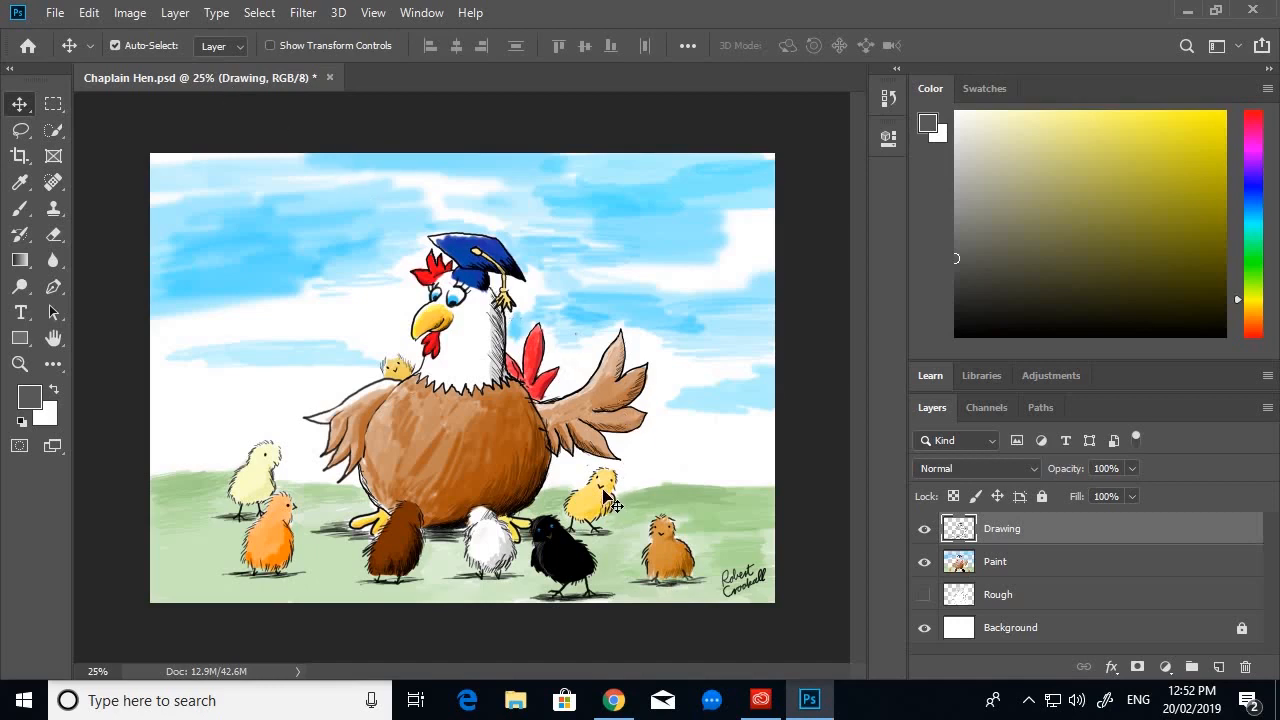
Step: Open Second Chick.psd from the Tutorial Material folder and view the chick enlarged
left_click(56, 13)
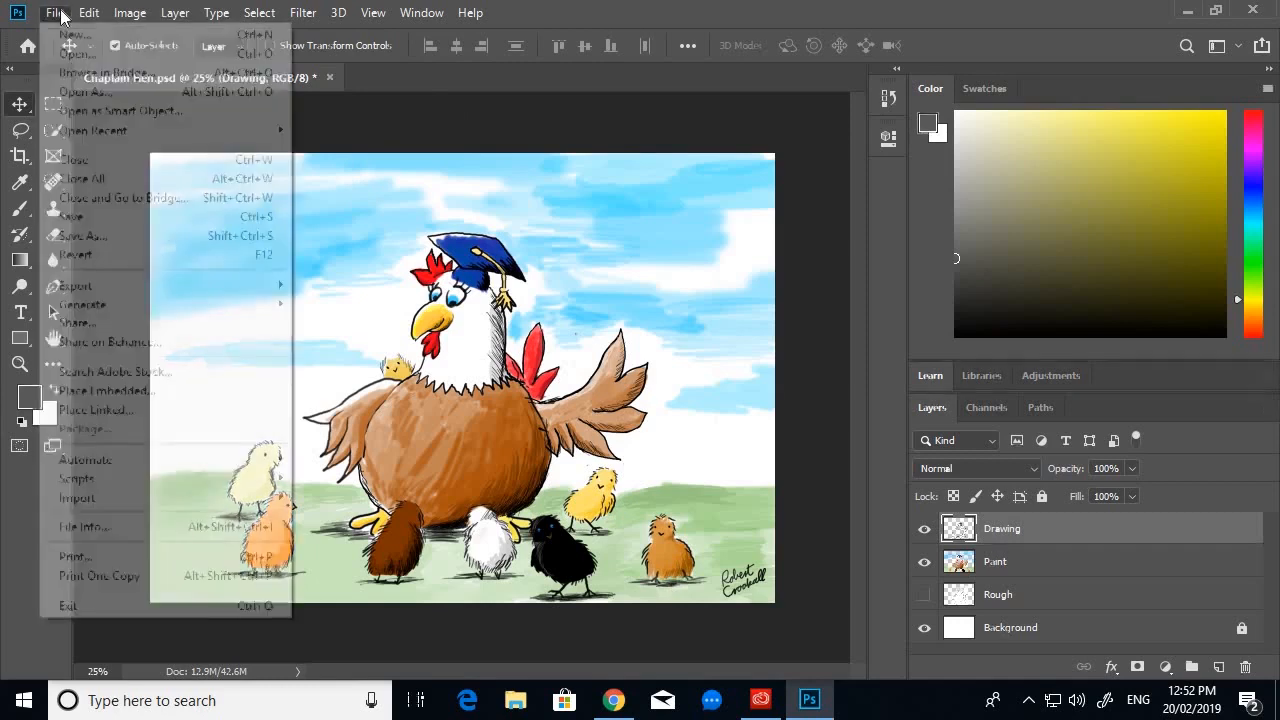
left_click(127, 56)
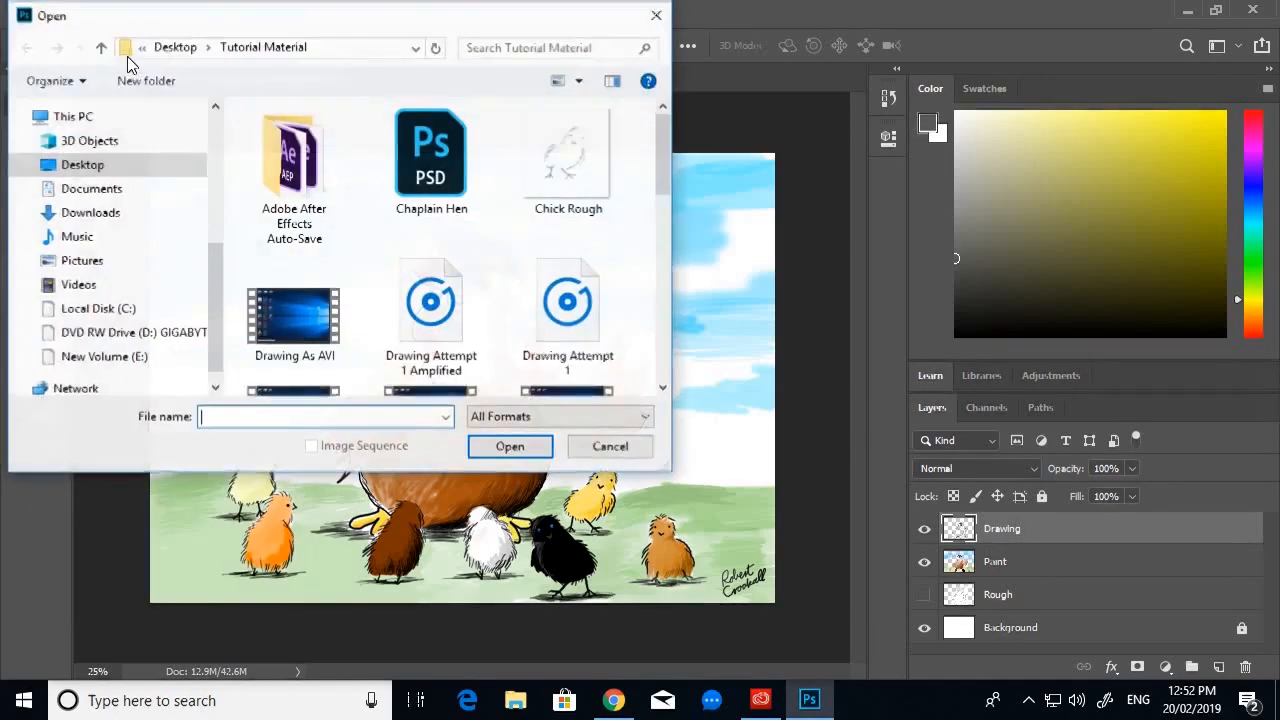
scroll(530, 272, "down", 5)
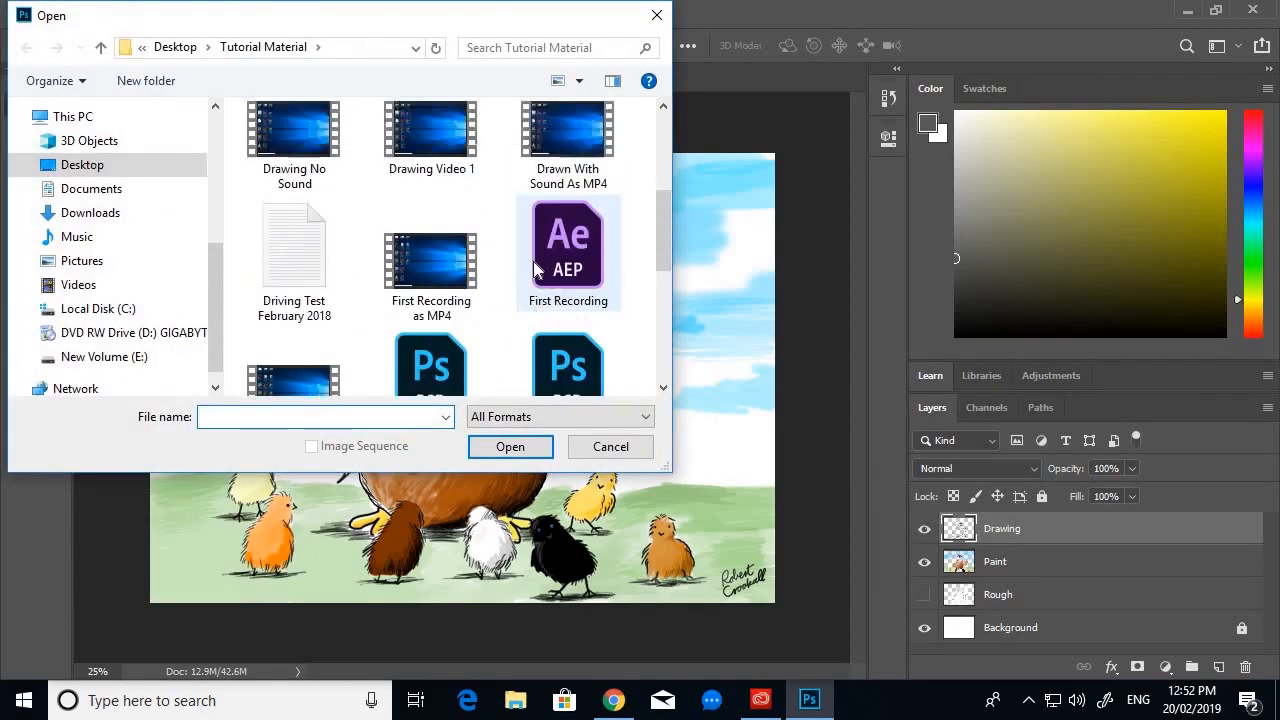
scroll(535, 268, "up", 2)
left_click_drag(660, 186, 660, 293)
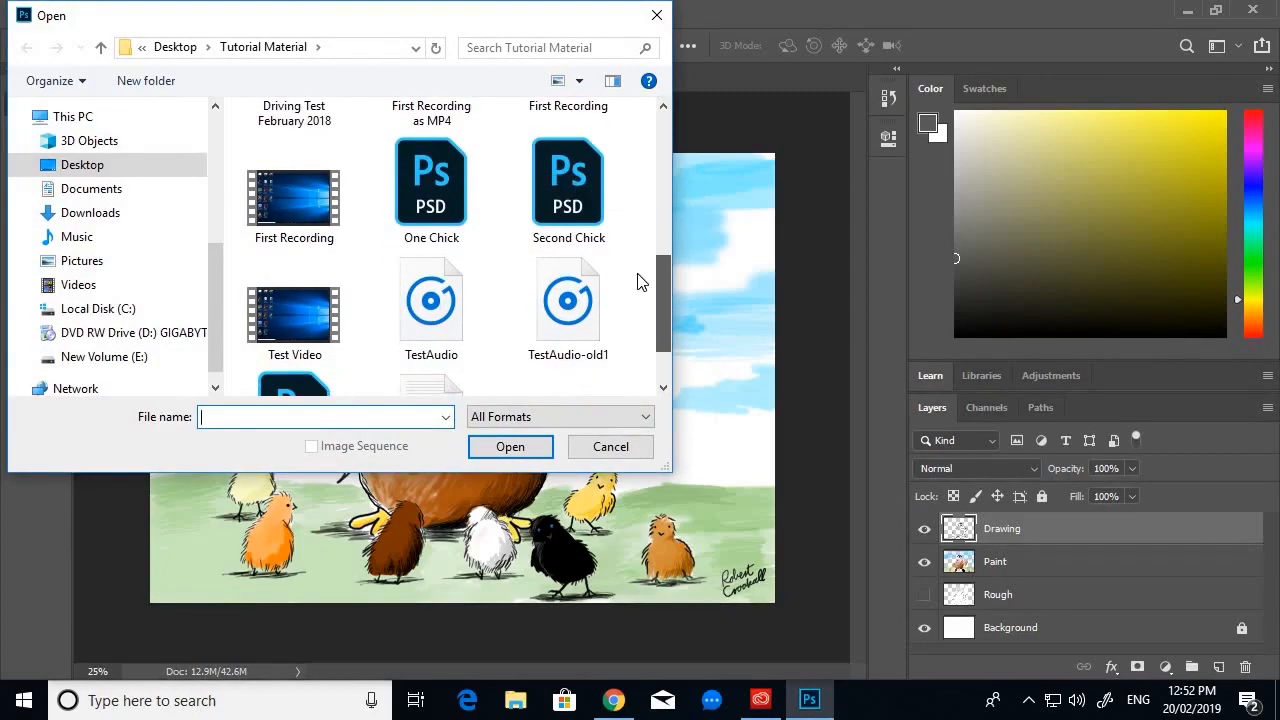
double_click(567, 205)
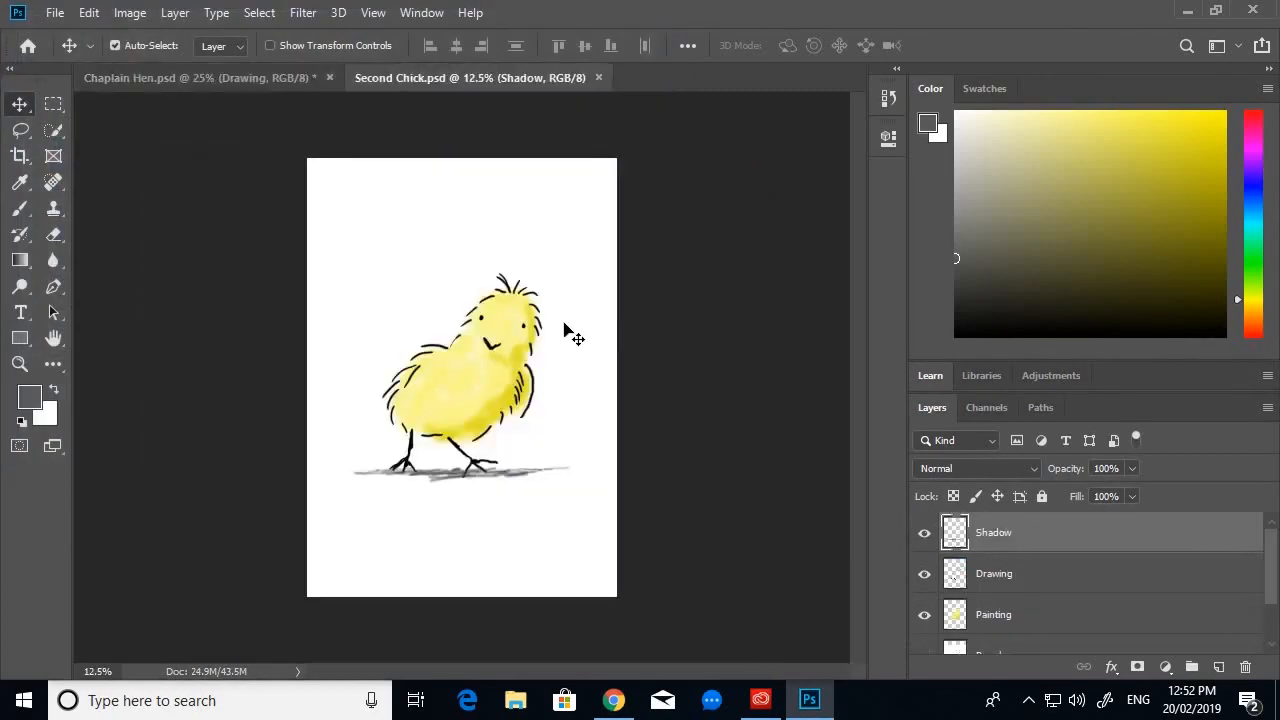
scroll(500, 352, "up", 1)
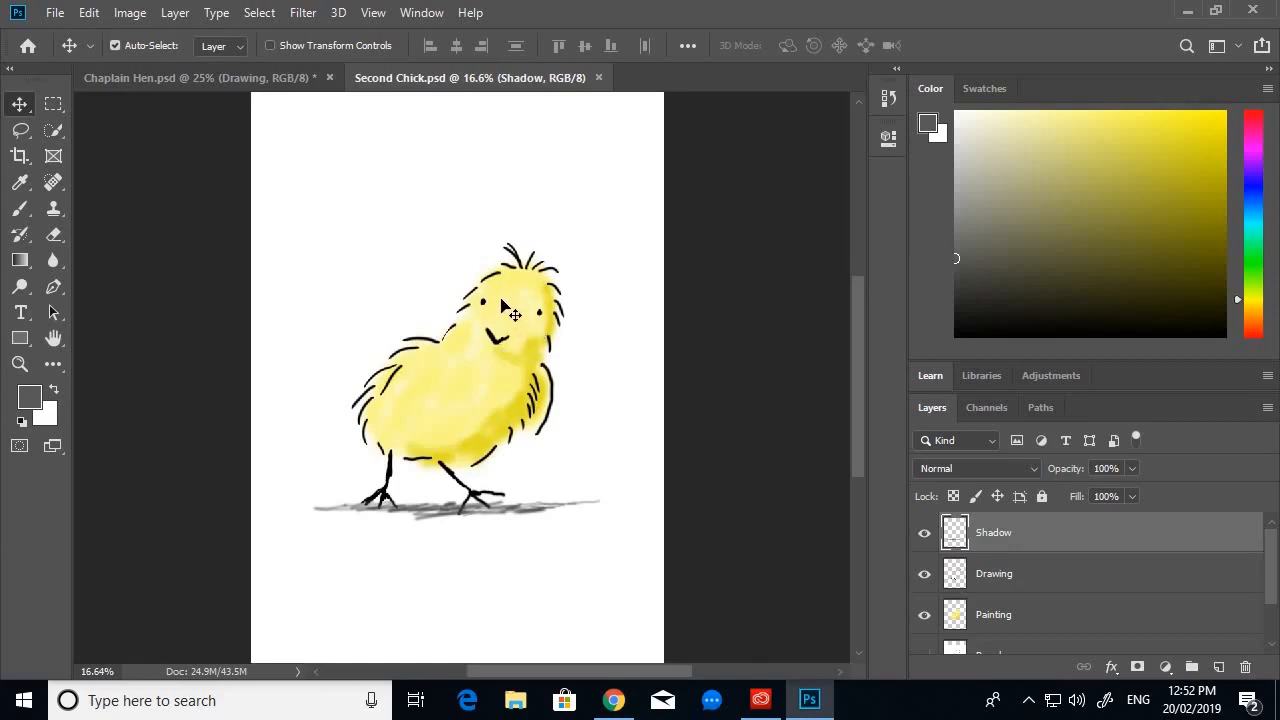
Step: Return to Chaplain Hen.psd, hide its Paint and Drawing layers, and show the Rough layer
left_click(237, 78)
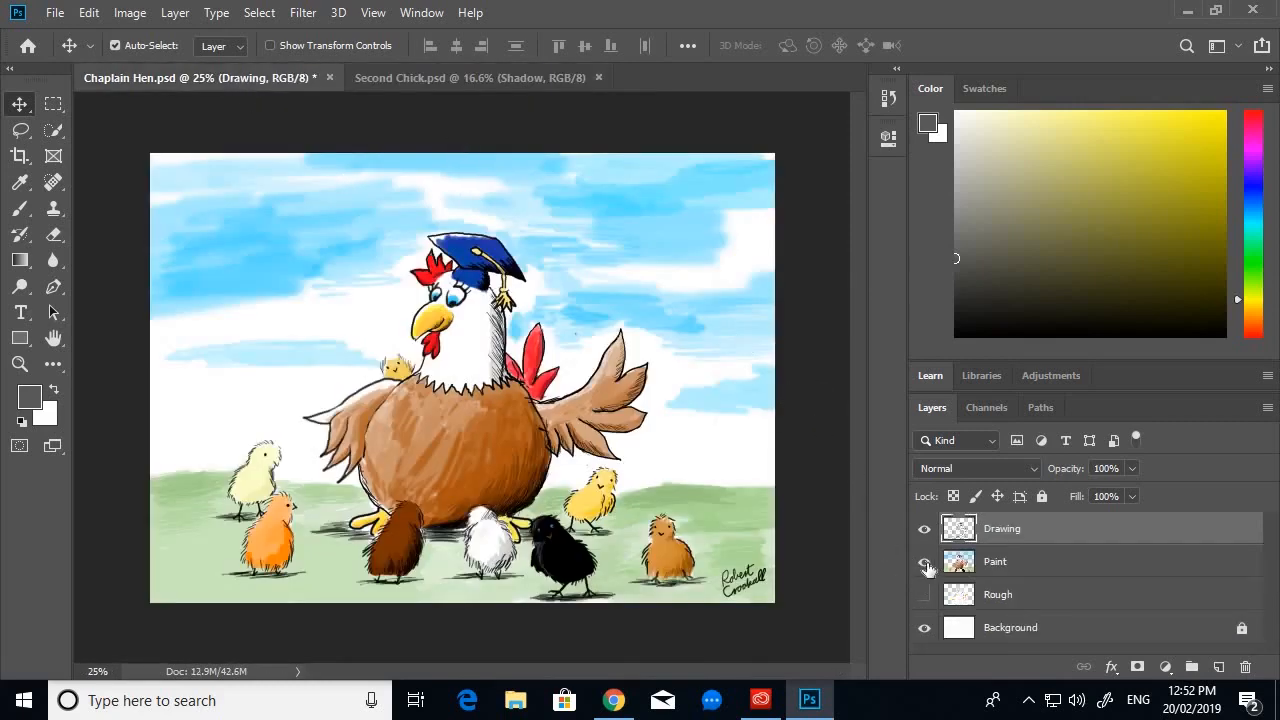
left_click(927, 566)
left_click(924, 528)
left_click(924, 595)
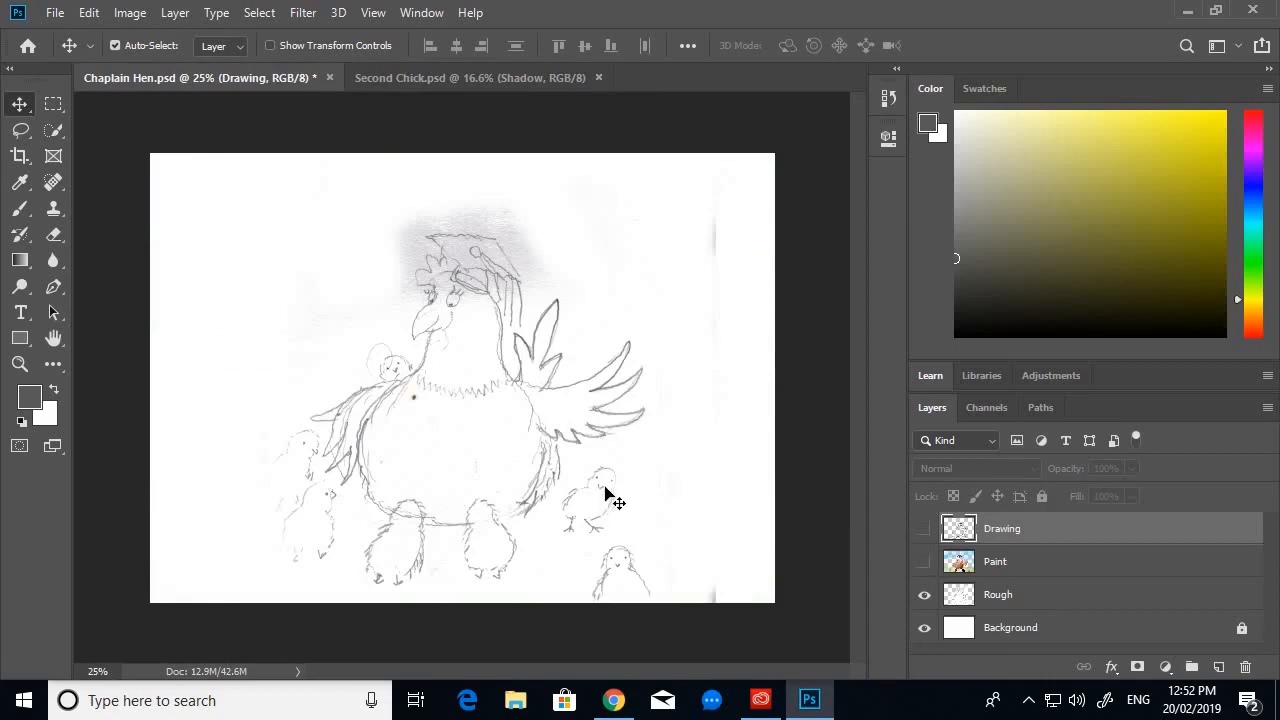
Step: Show the hen's Paint and Drawing layers over the rough sketch to compare them, and hide both again
left_click(924, 562)
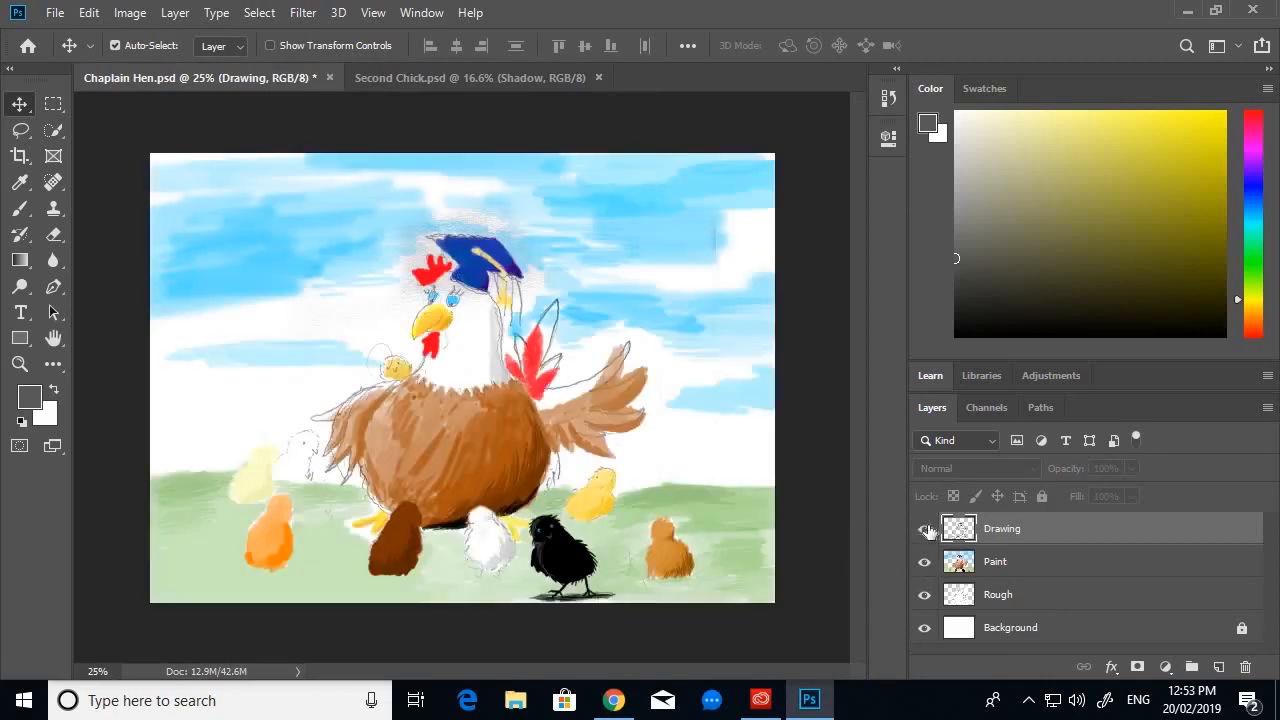
left_click(924, 528)
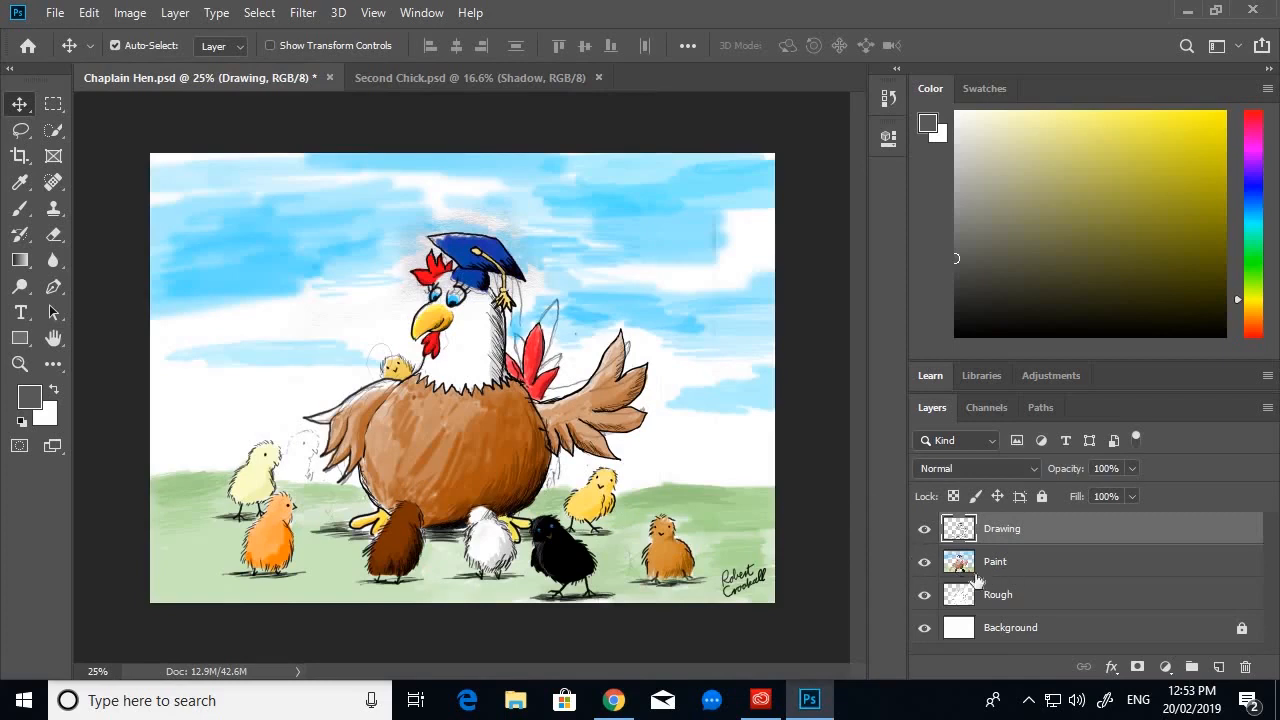
left_click(924, 562)
left_click(924, 528)
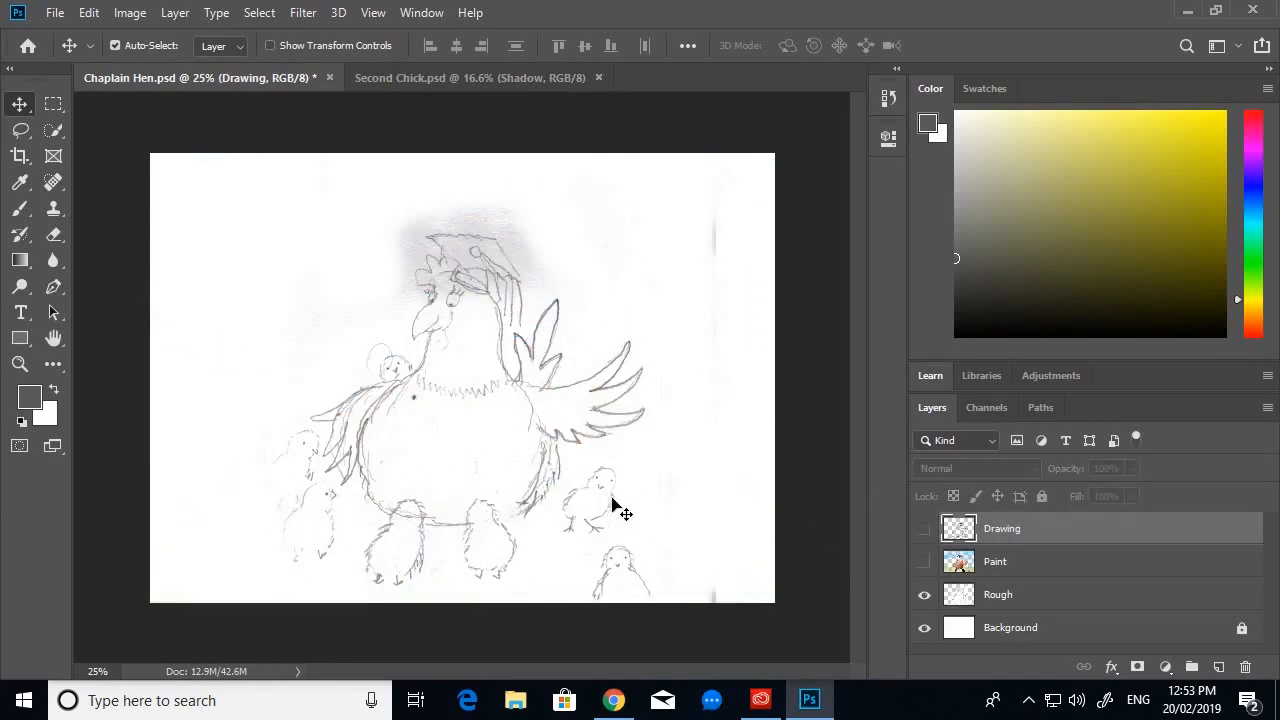
Step: In Second Chick.psd, show the Rough layer and hide the Painting, Drawing and Shadow layers to view the sketch alone
left_click(400, 80)
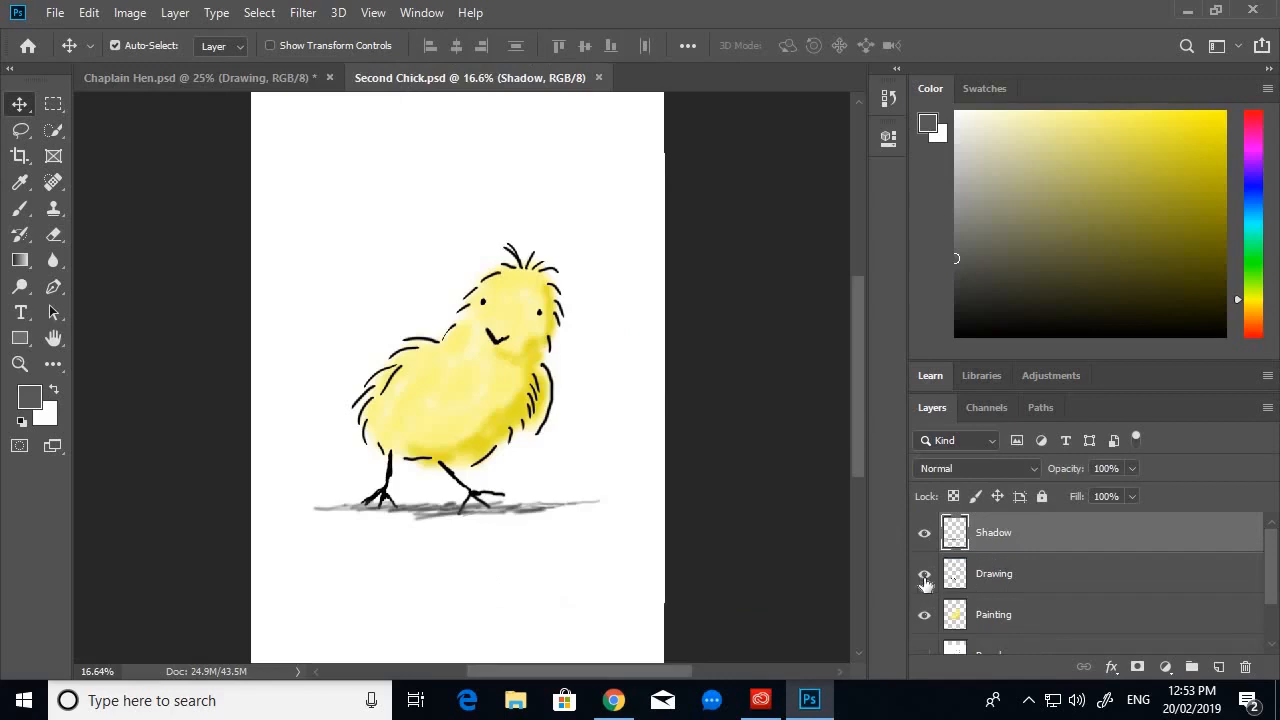
scroll(926, 615, "down", 1)
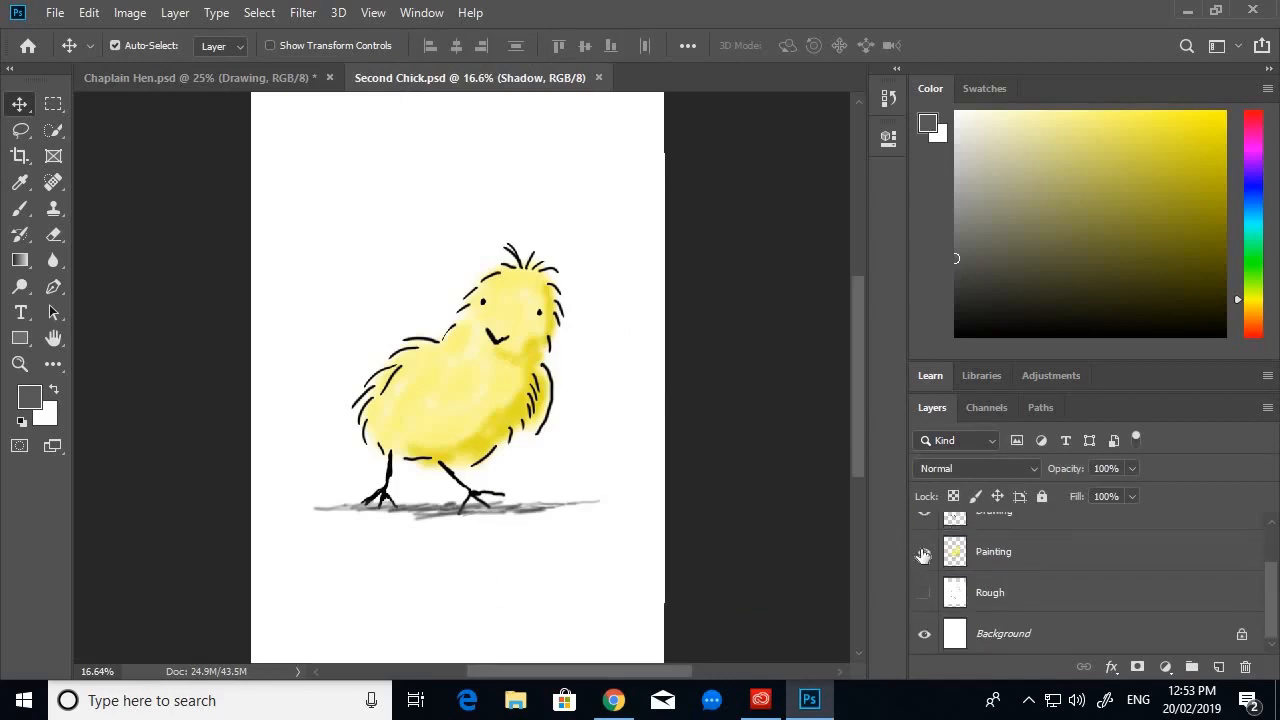
left_click(924, 592)
left_click(924, 551)
scroll(924, 555, "up", 1)
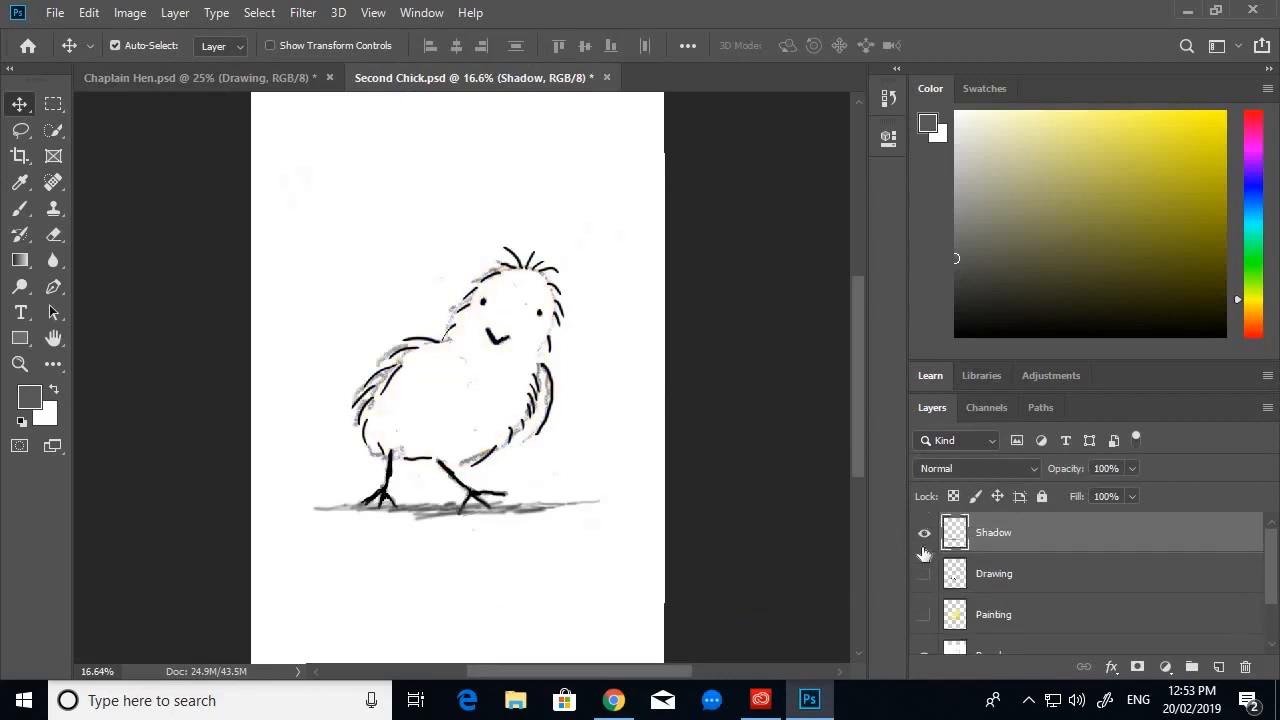
left_click(924, 573)
left_click(924, 532)
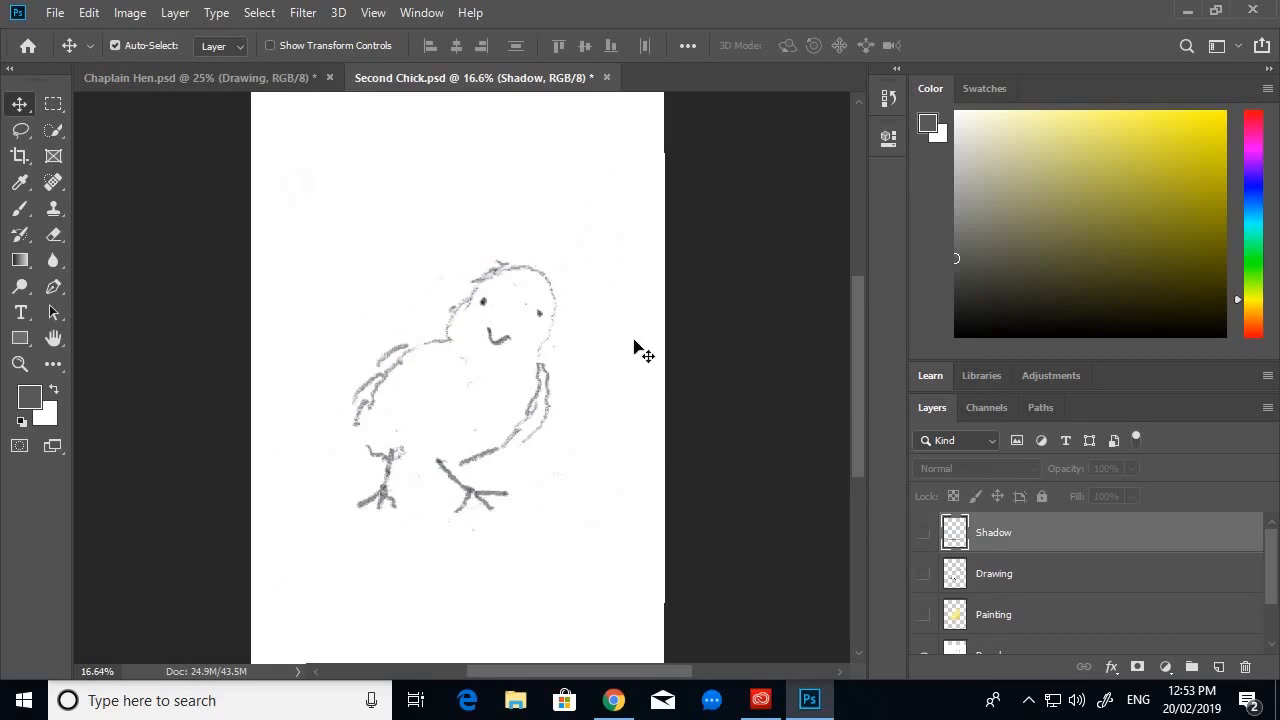
Step: Show the chick's Drawing, Painting and Shadow layers one by one over the rough sketch, and hide all three again
left_click(925, 577)
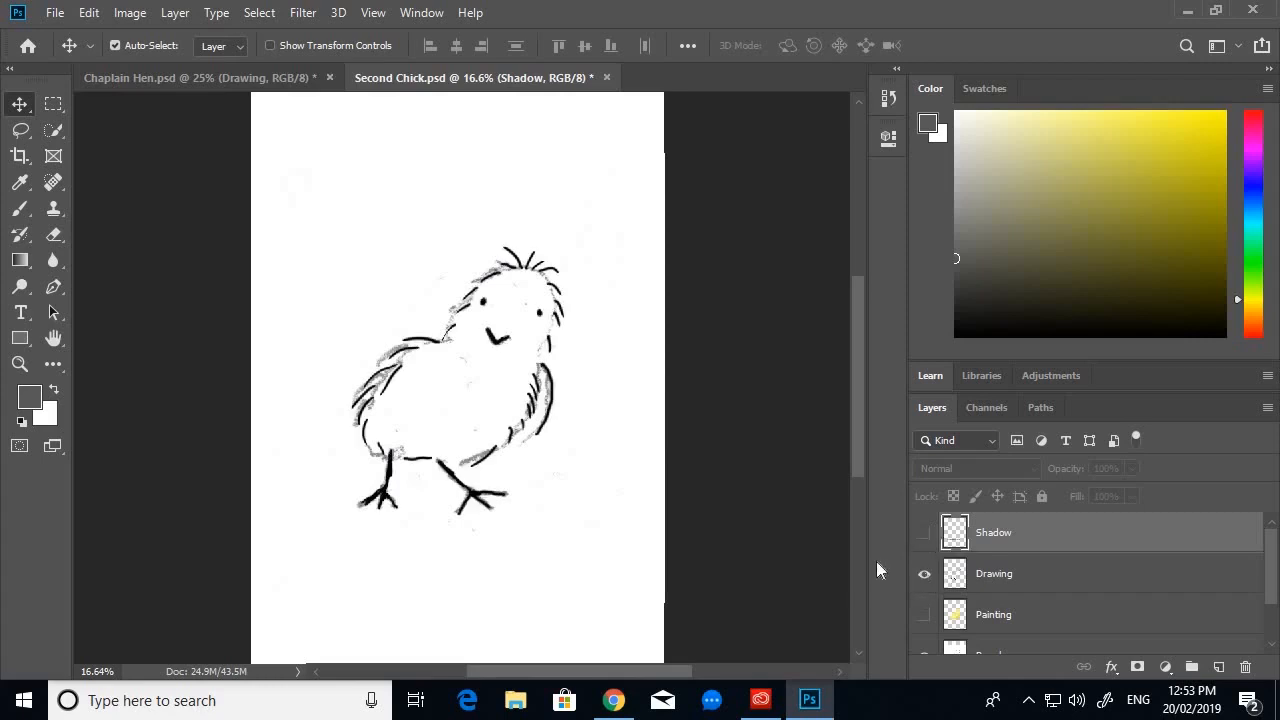
left_click(923, 618)
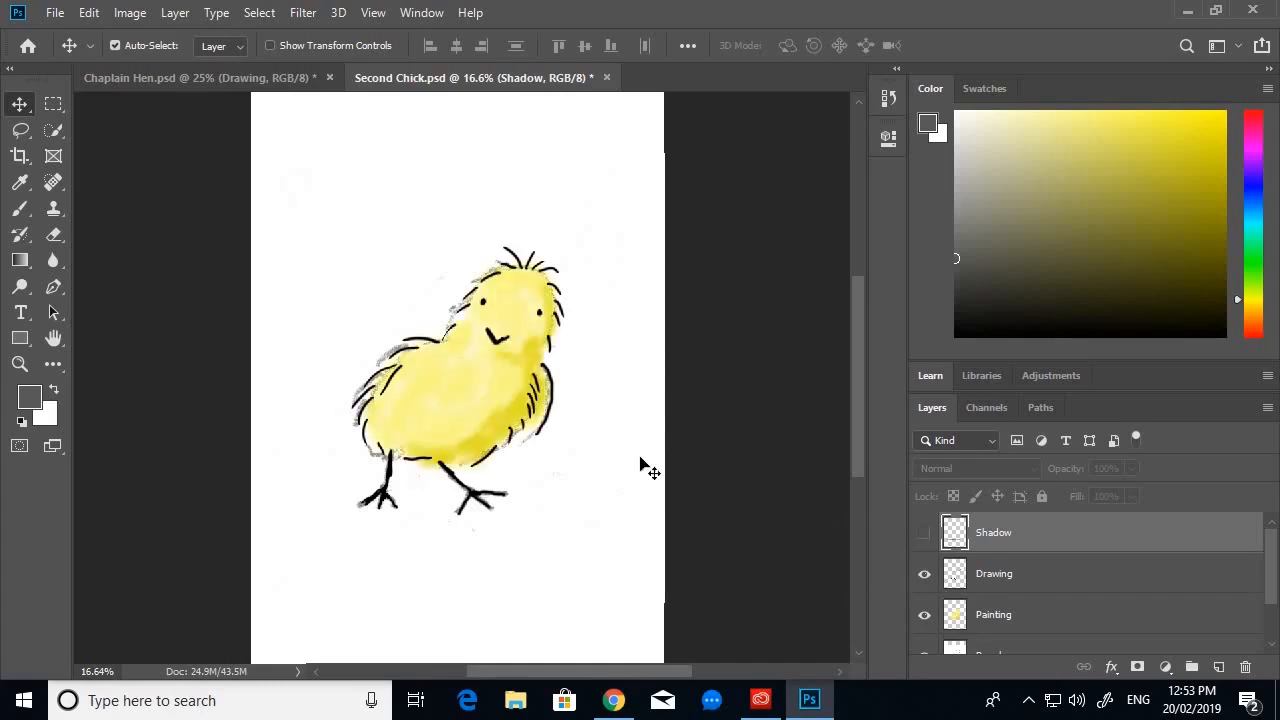
left_click(924, 532)
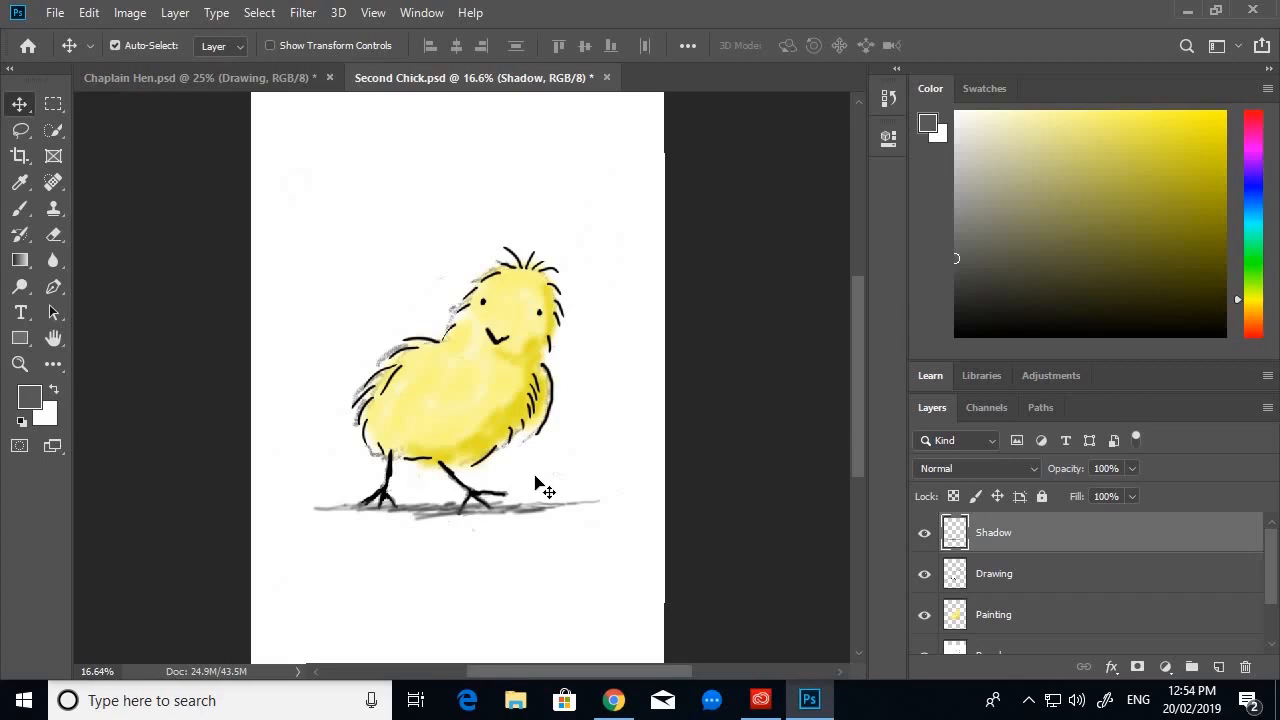
left_click(926, 612)
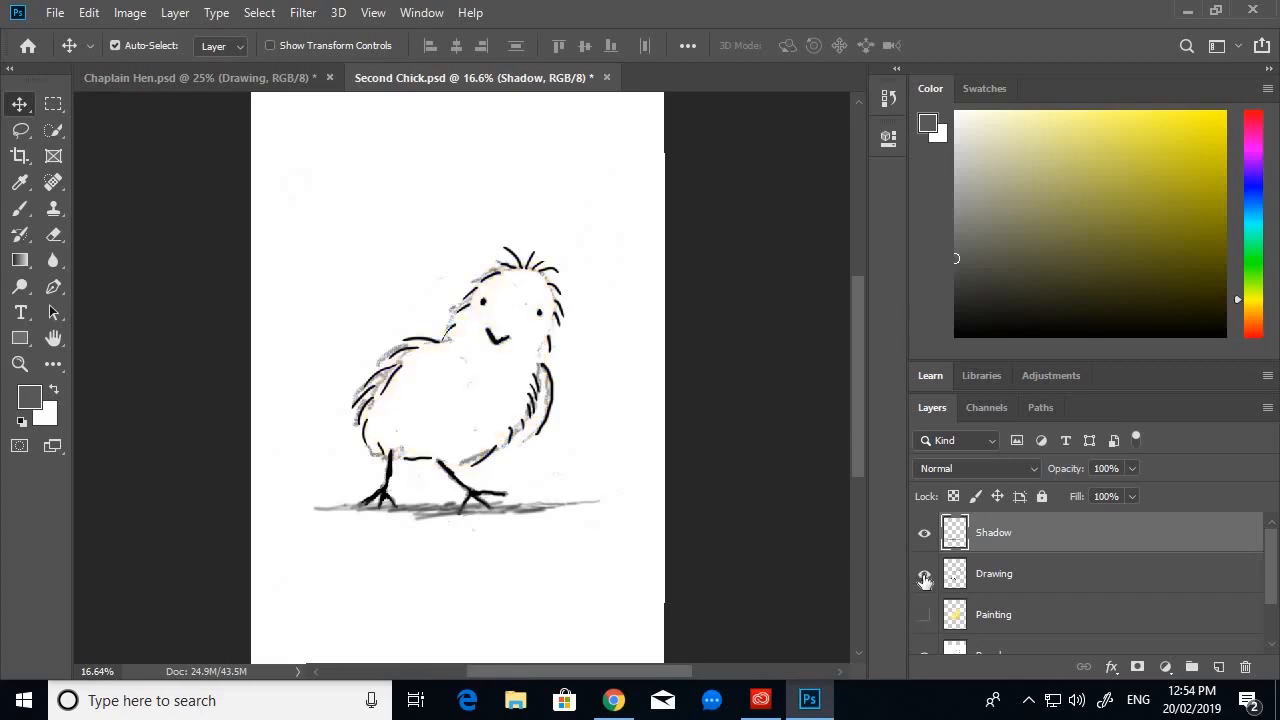
left_click(925, 573)
left_click(925, 538)
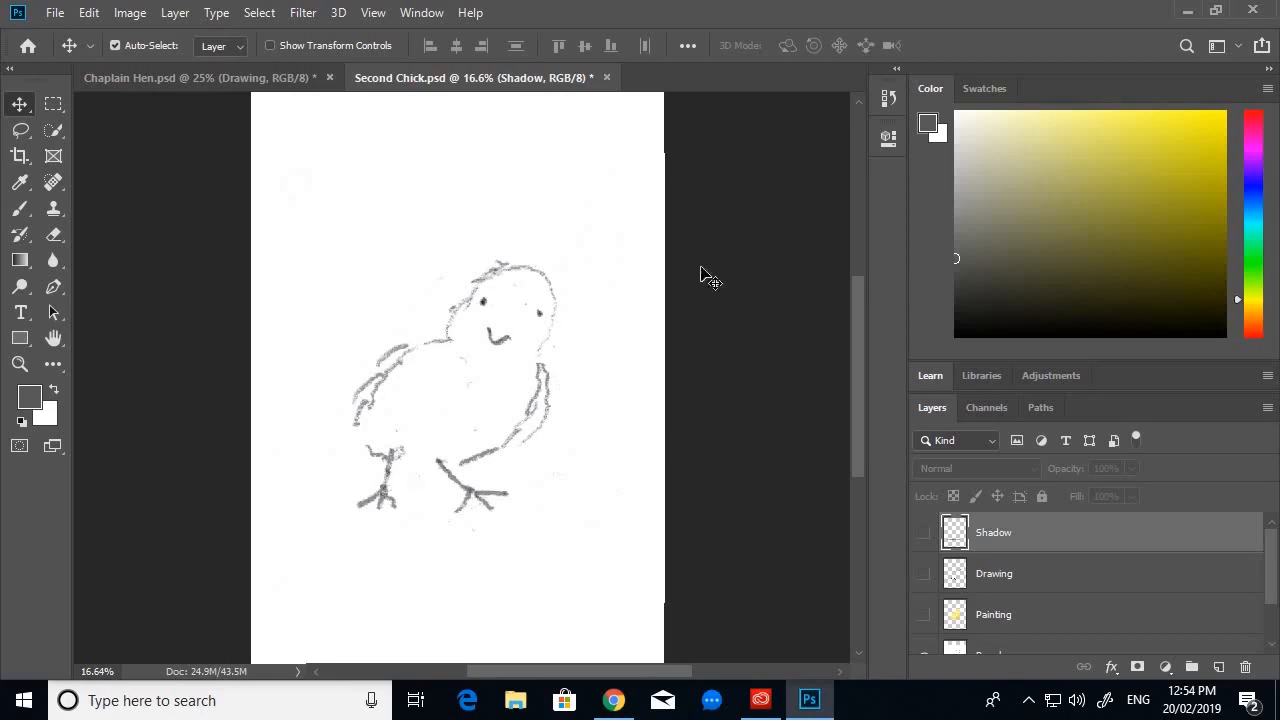
Step: Close Second Chick.psd and Chaplain Hen.psd without saving the changes
left_click(608, 78)
left_click(640, 274)
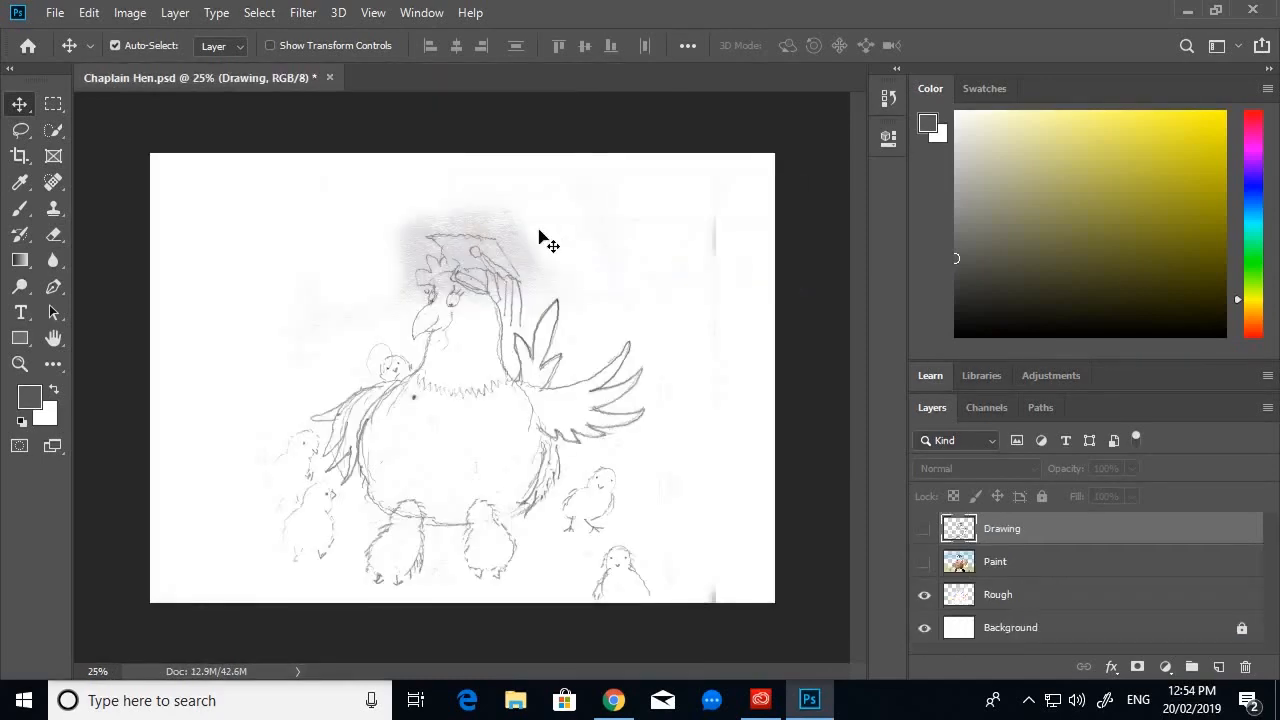
left_click(329, 78)
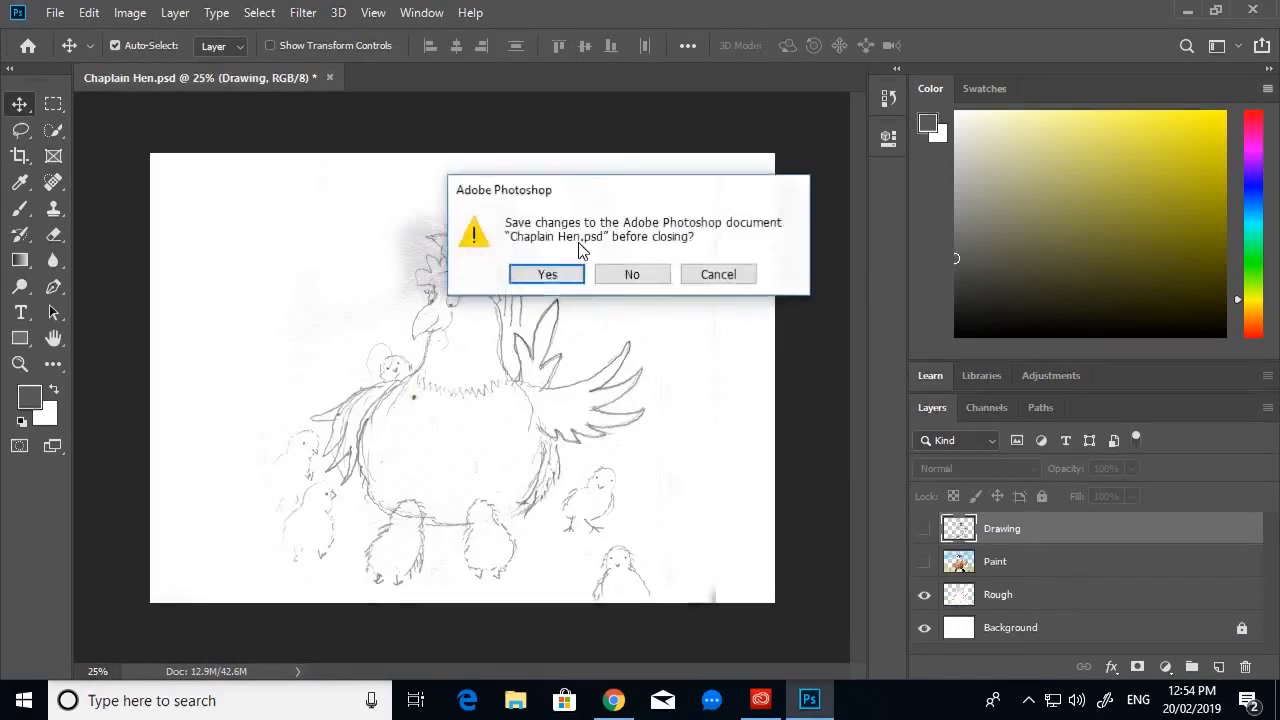
left_click(624, 277)
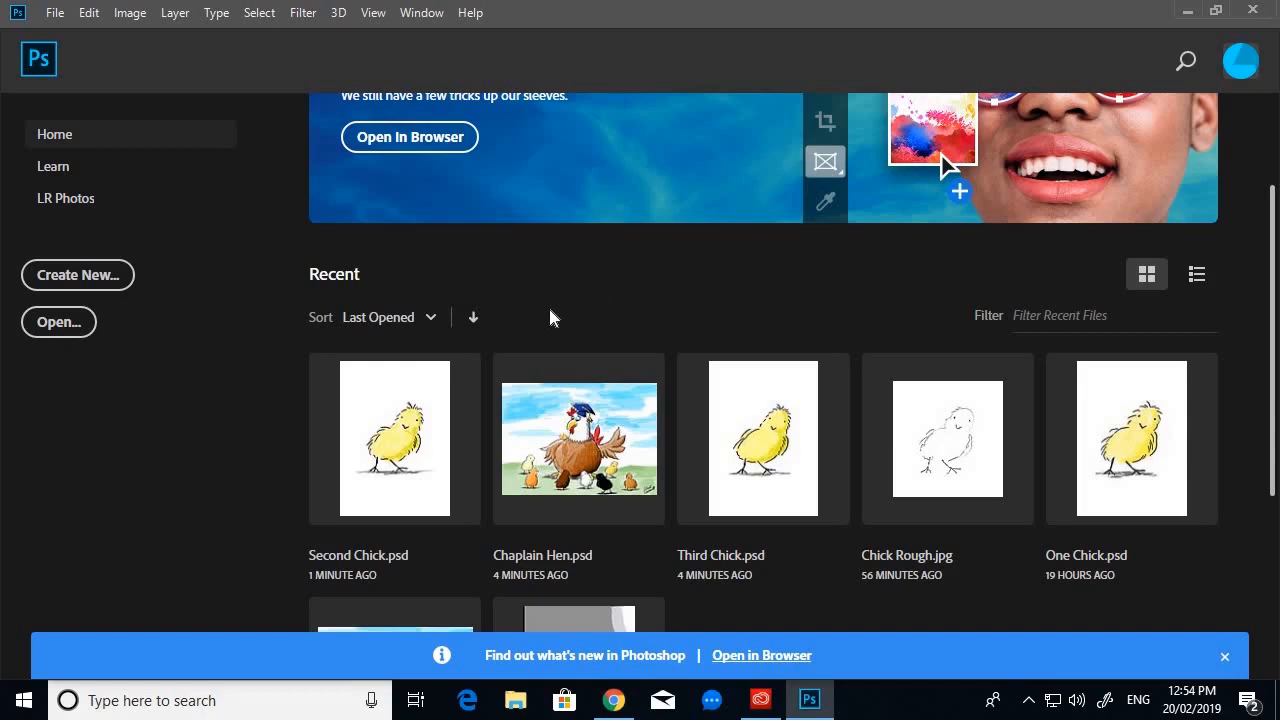
Step: Create a new portrait document from the A4 print preset, 210 x 297 mm at 300 pixels/inch, with a white background
left_click(112, 278)
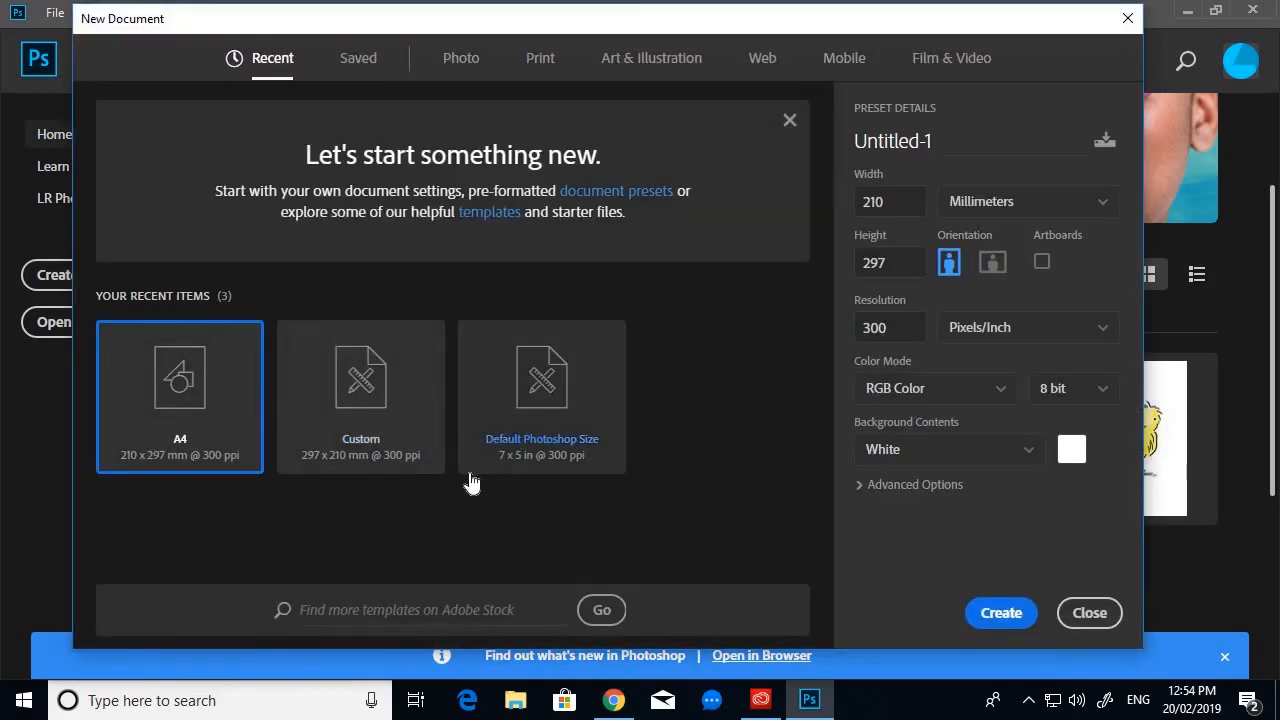
left_click(541, 62)
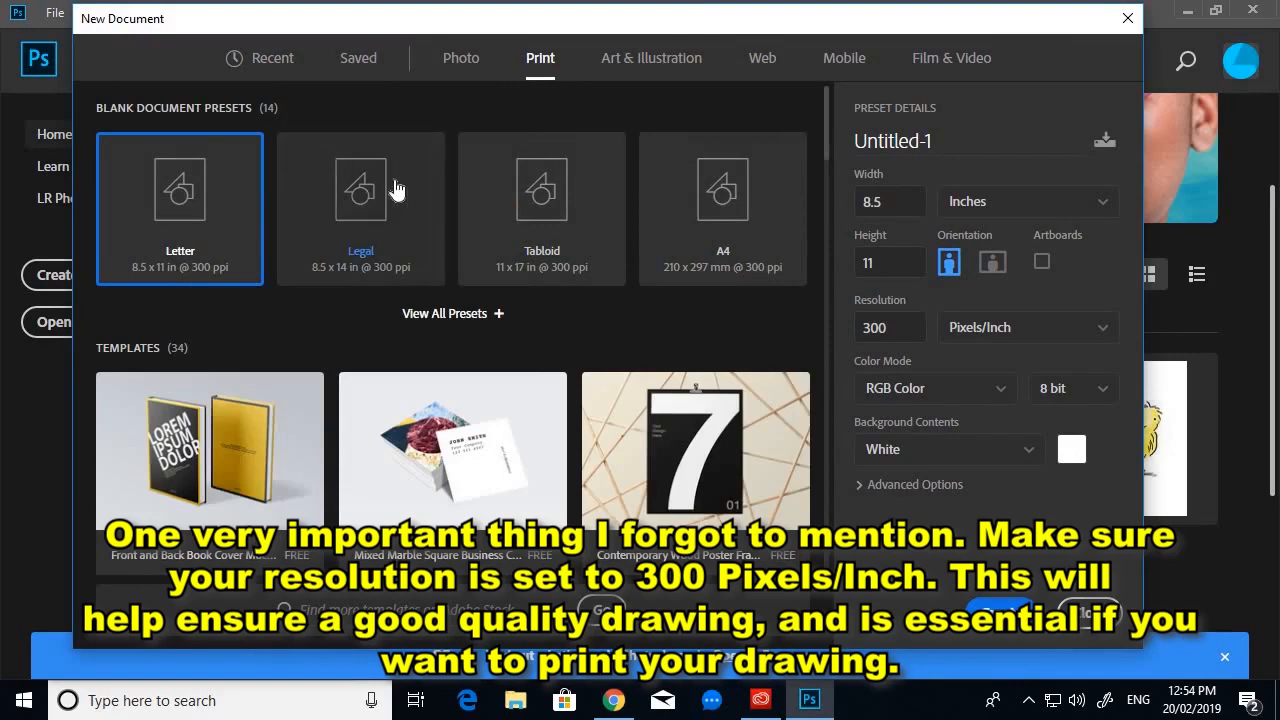
left_click(728, 206)
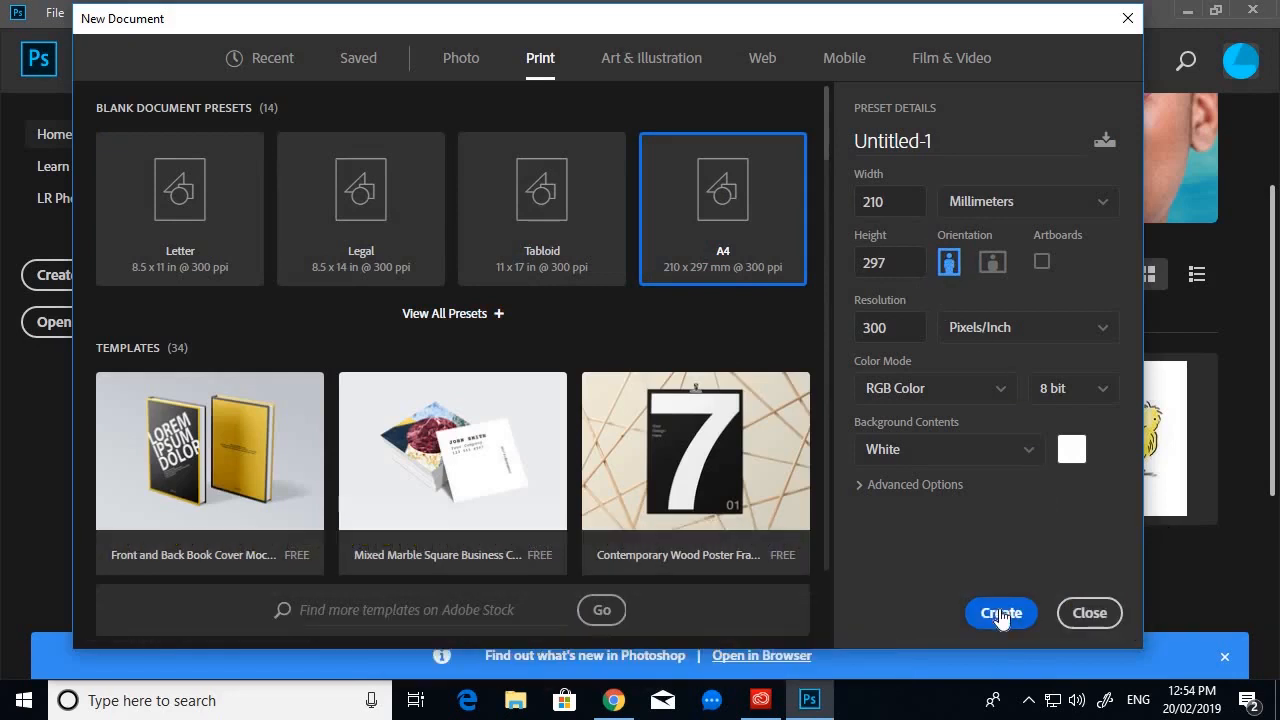
left_click(1001, 614)
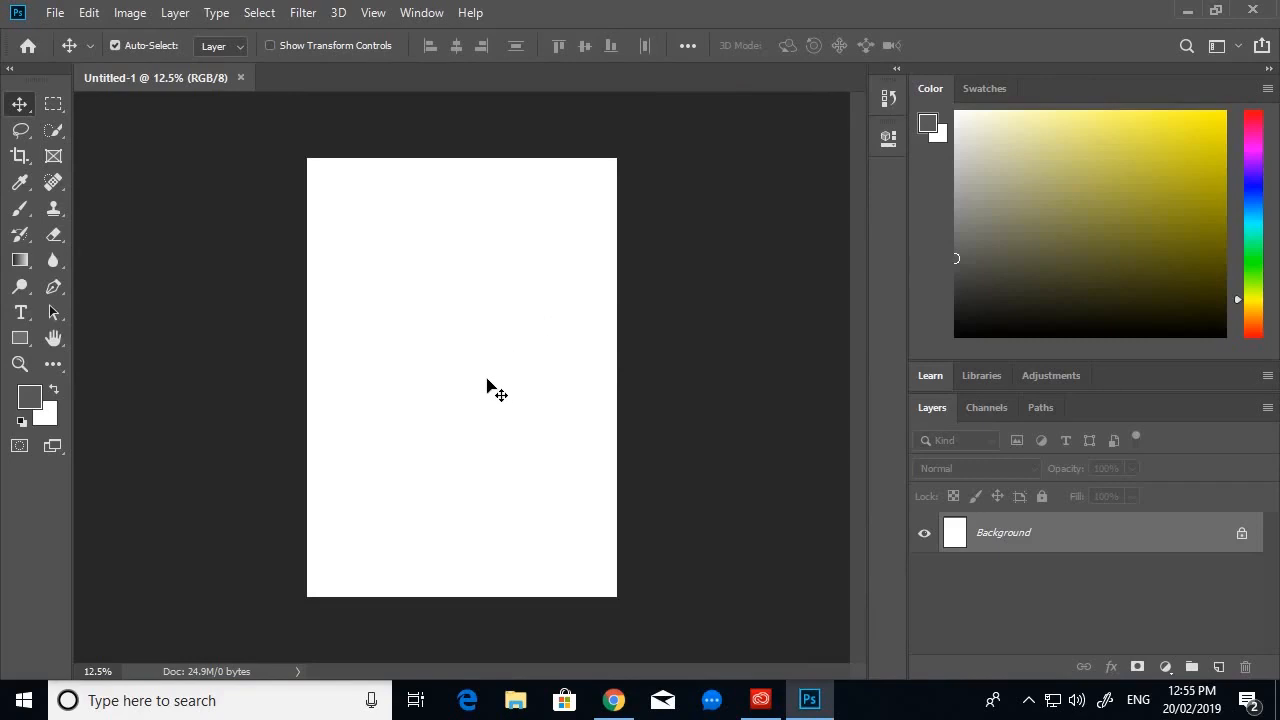
Step: Open Chick Rough from the Tutorial Material folder and copy its sketch into the blank A4 document with the Move tool
left_click(55, 12)
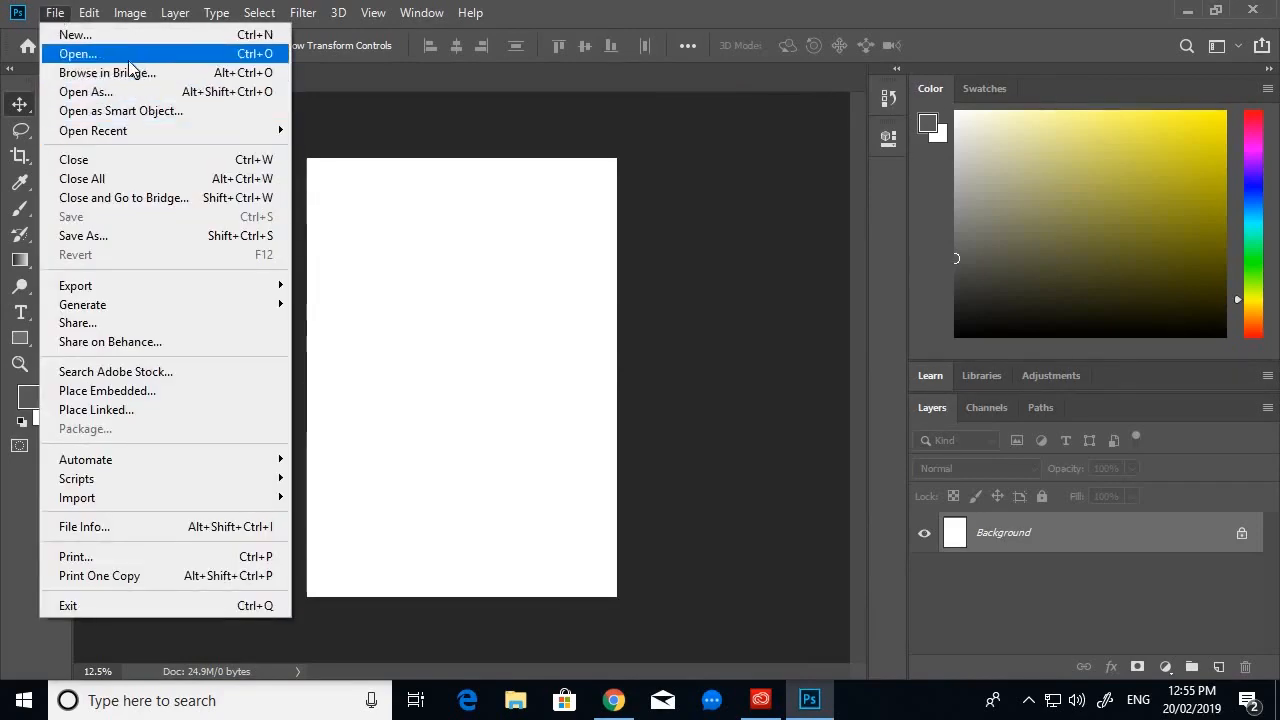
left_click(129, 60)
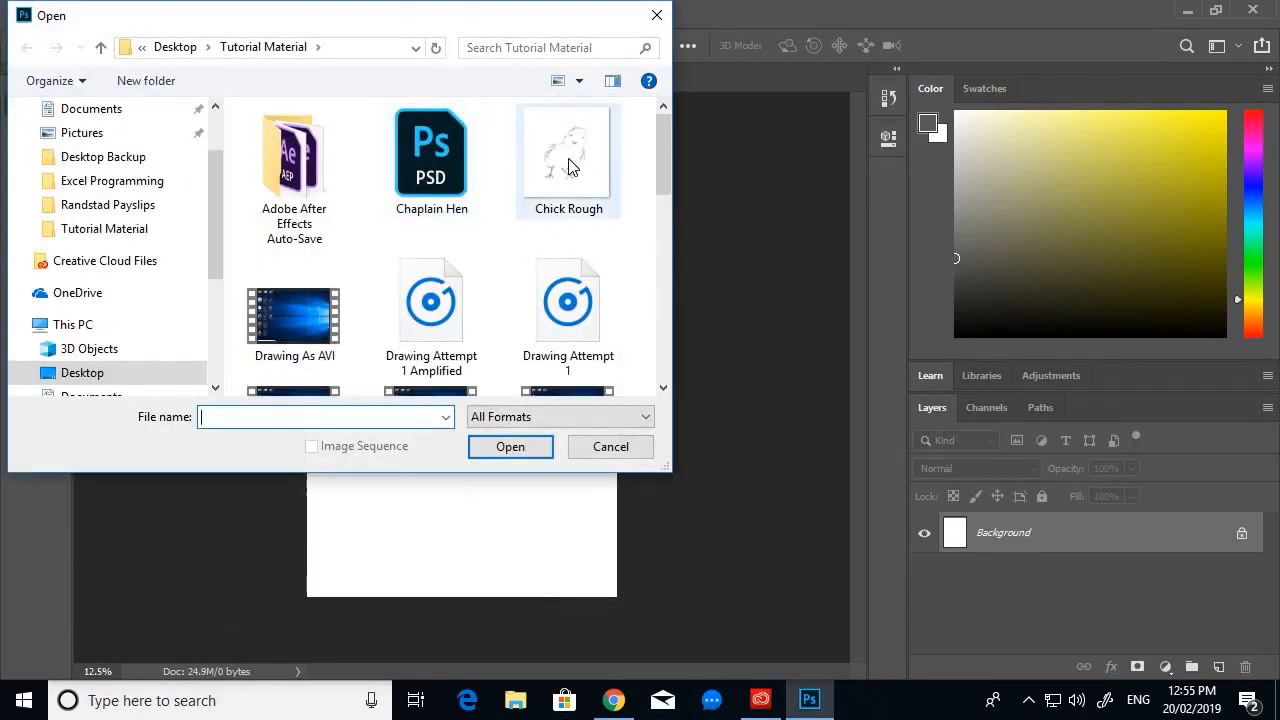
left_click(568, 165)
left_click(533, 448)
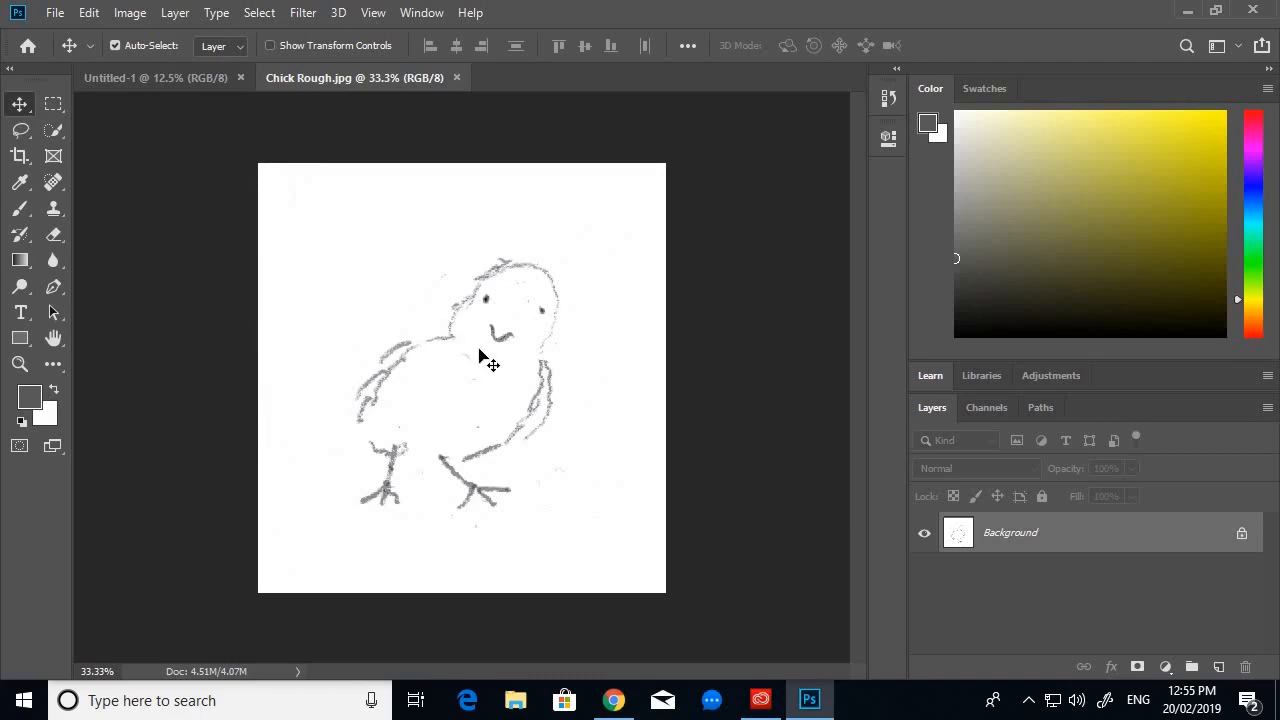
left_click_drag(480, 355, 449, 324)
mouse_move(213, 157)
left_mouse_down()
mouse_move(171, 70)
mouse_move(408, 293)
mouse_move(429, 331)
left_mouse_up()
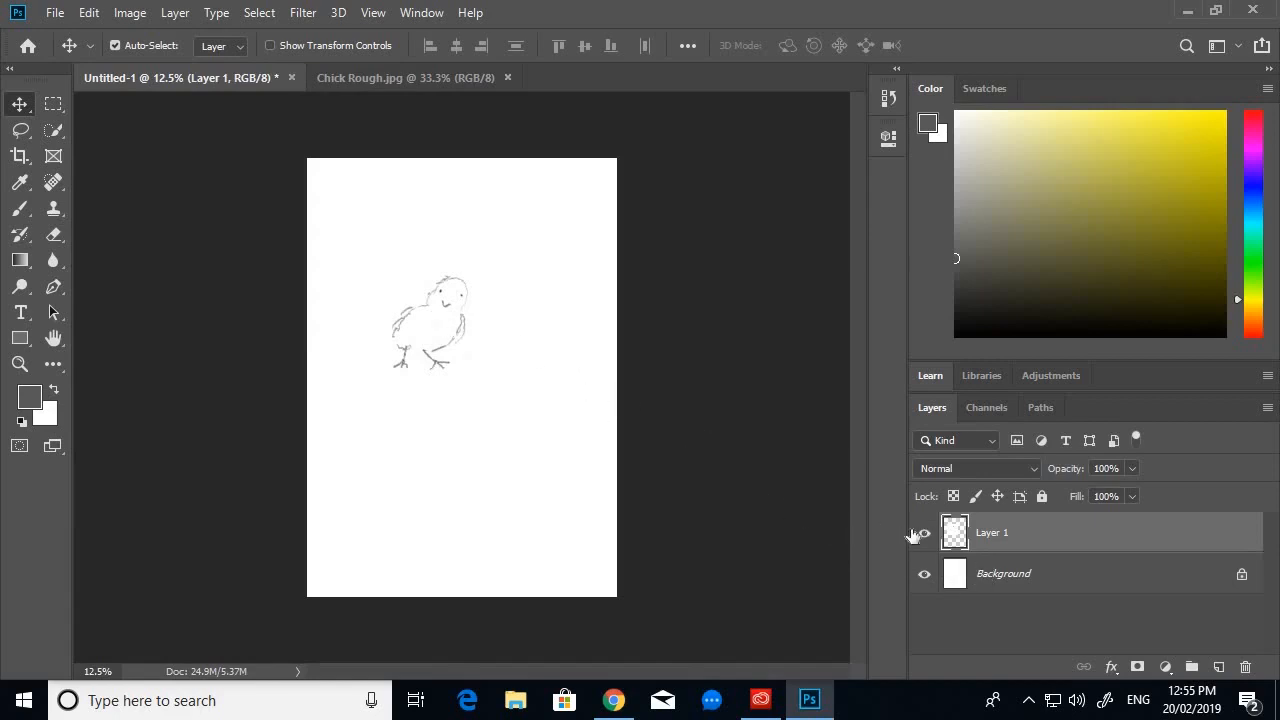
Step: Rename the imported sketch layer to Rough
double_click(992, 535)
type("Rough")
left_click(976, 535)
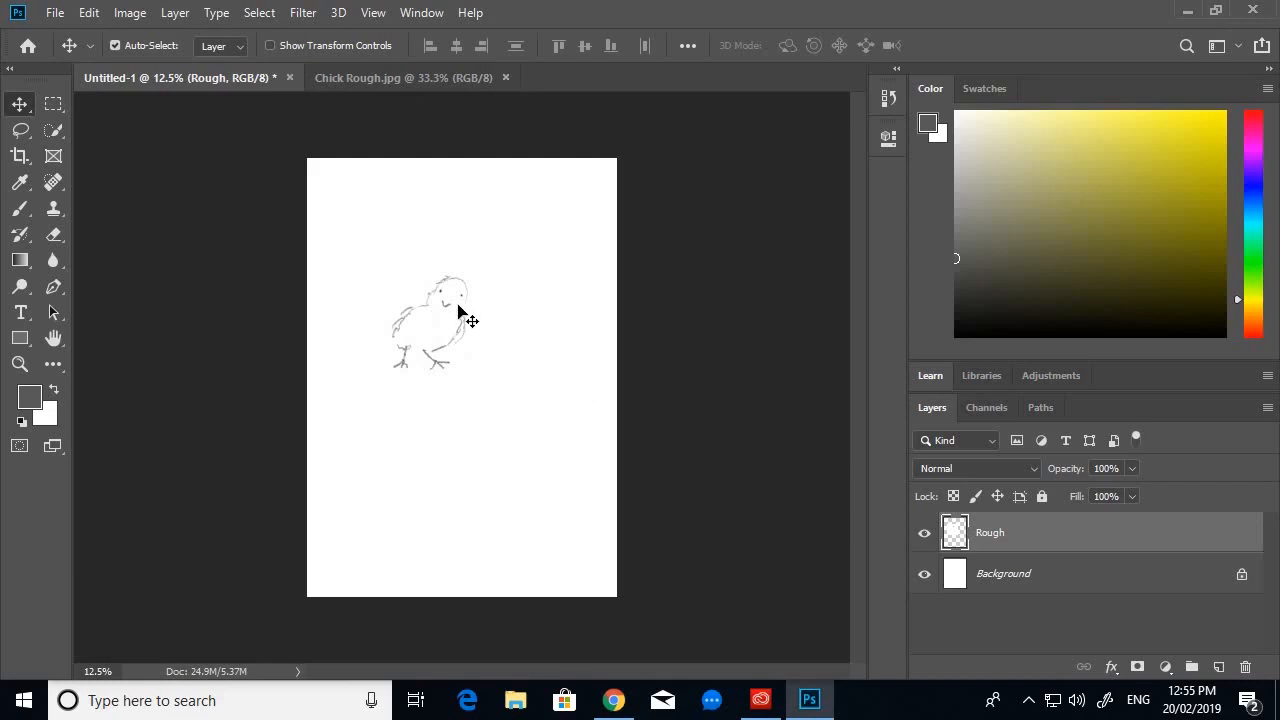
Step: Scale the Rough layer proportionally to about 202% to fill the page width, and centre it on the page
key("ctrl")
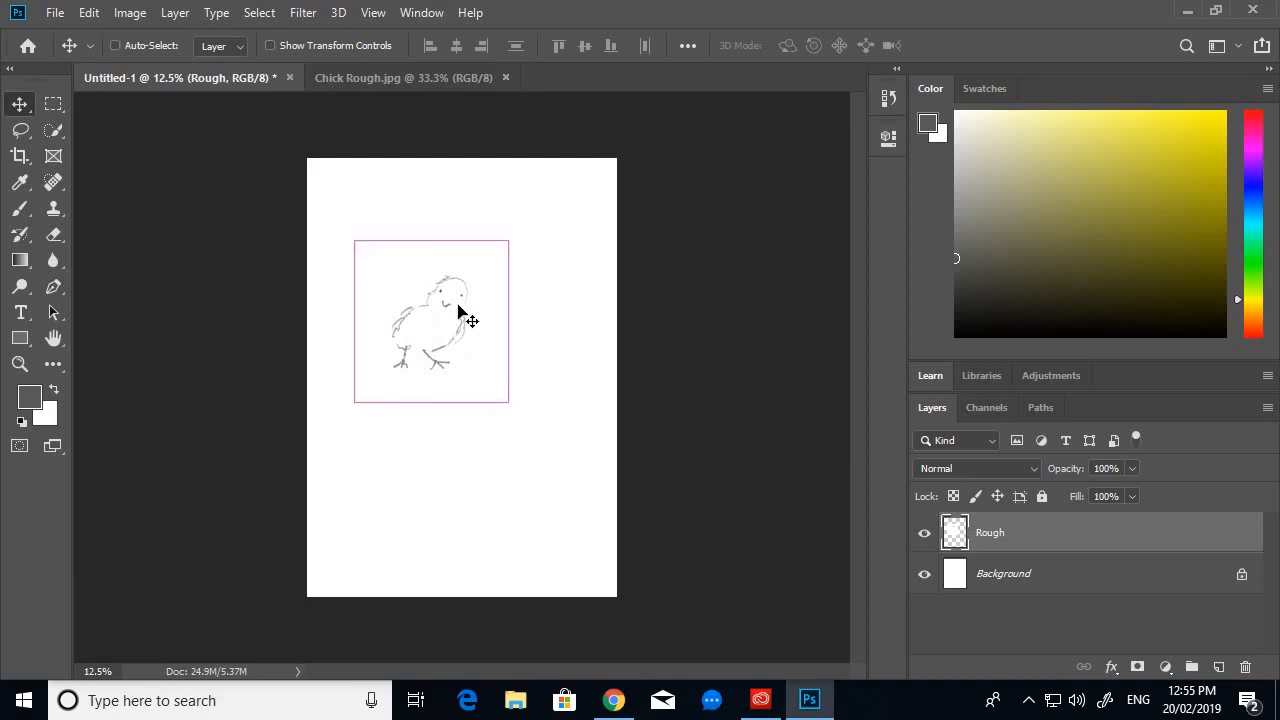
key("ctrl+t")
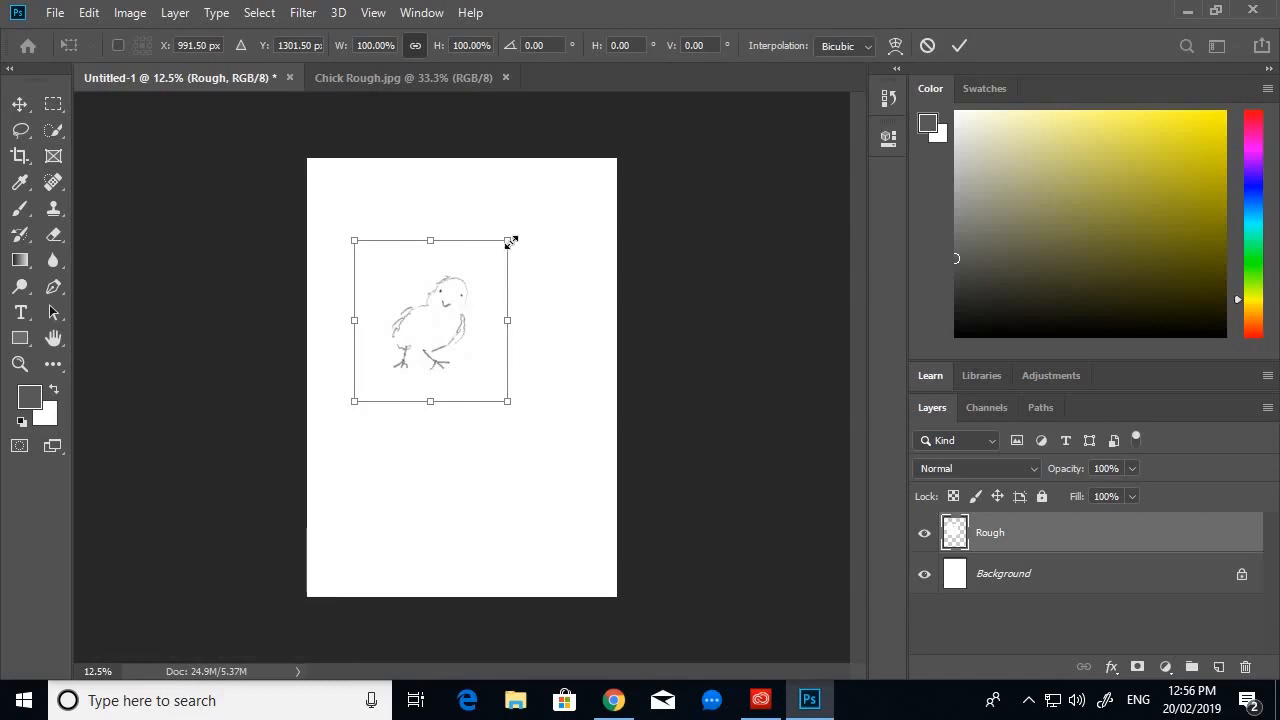
left_click_drag(507, 241, 646, 157)
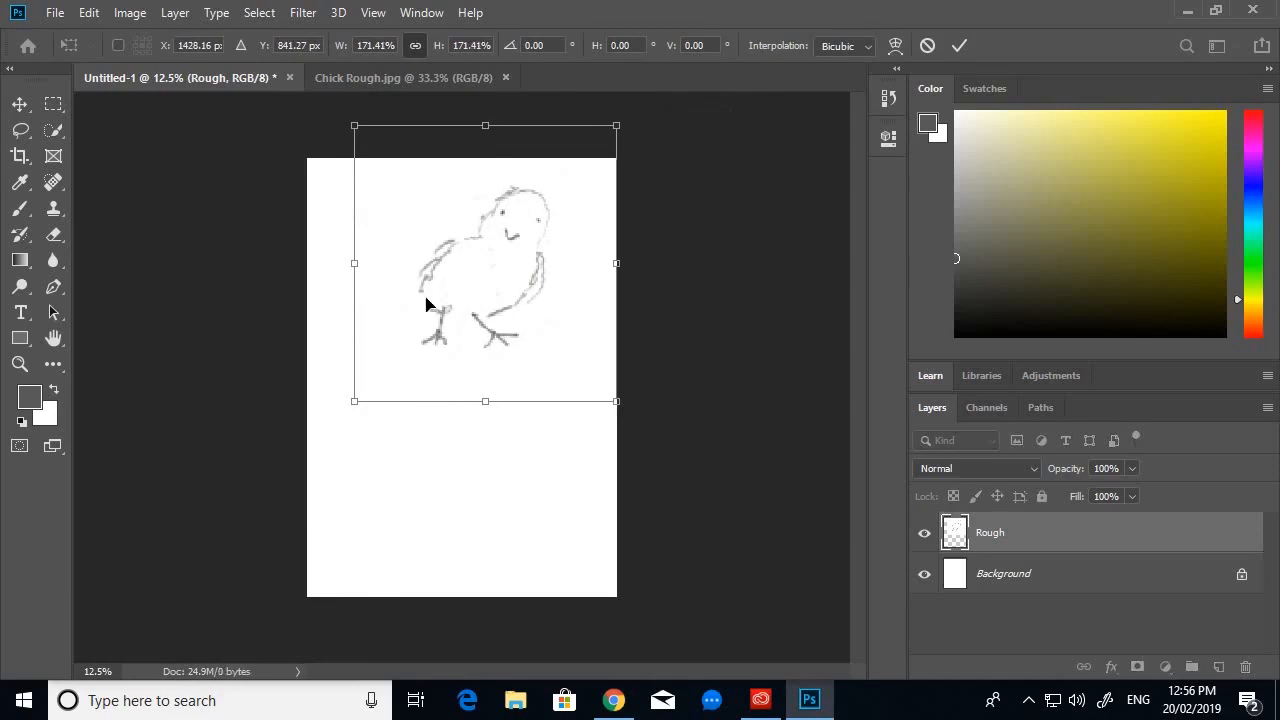
left_click_drag(355, 399, 307, 447)
left_click_drag(482, 328, 478, 399)
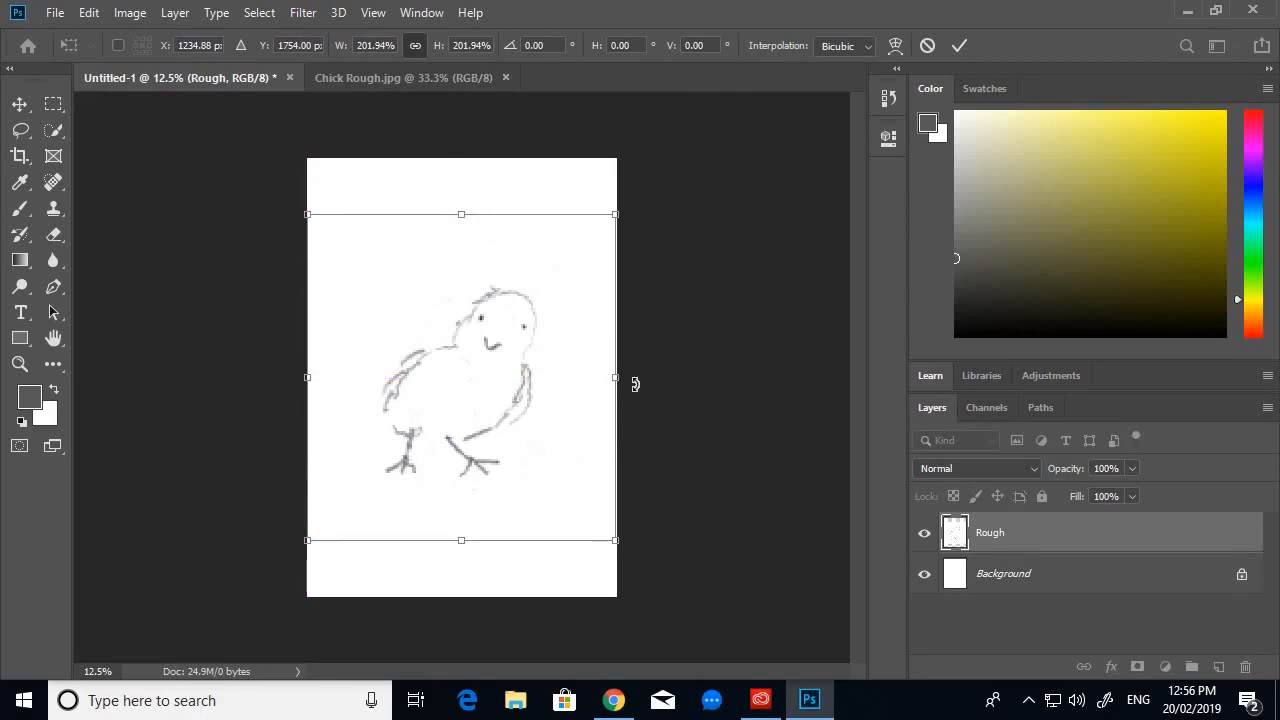
key("Return")
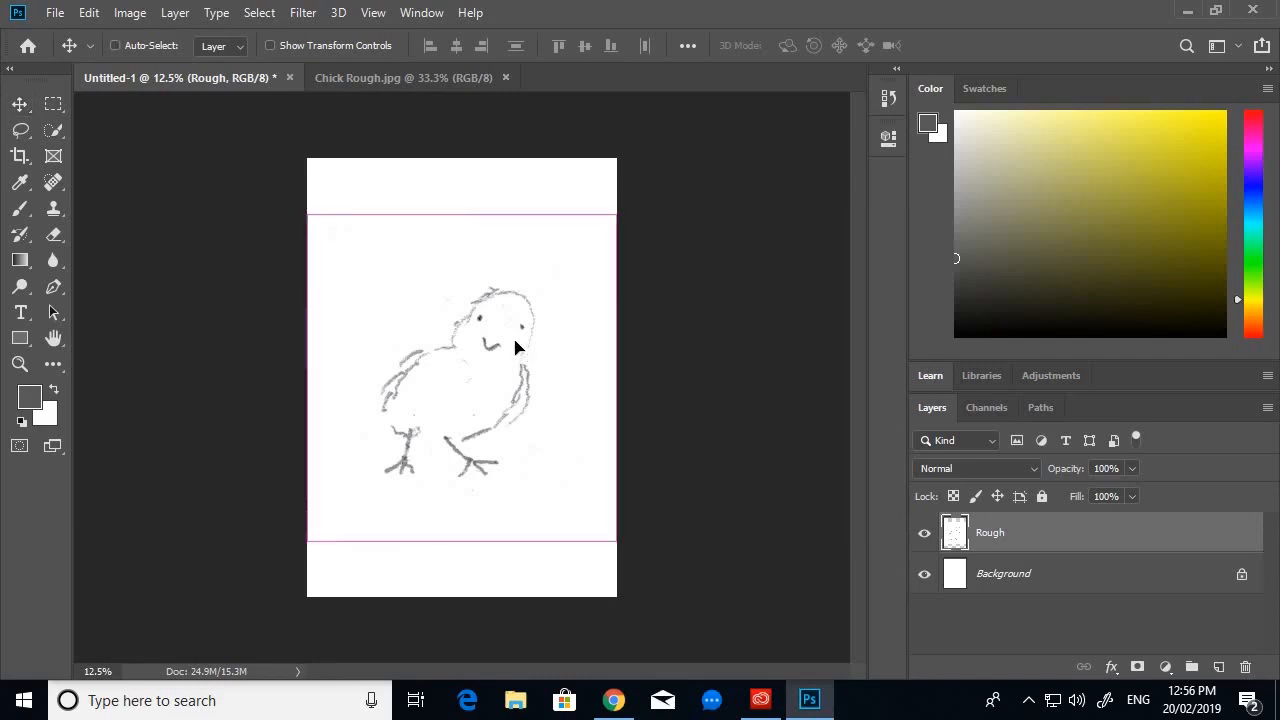
Step: Try a distorted and a proportional shrink of the Rough layer, undo both, and apply the transform at about 101% scale
key("ctrl+t")
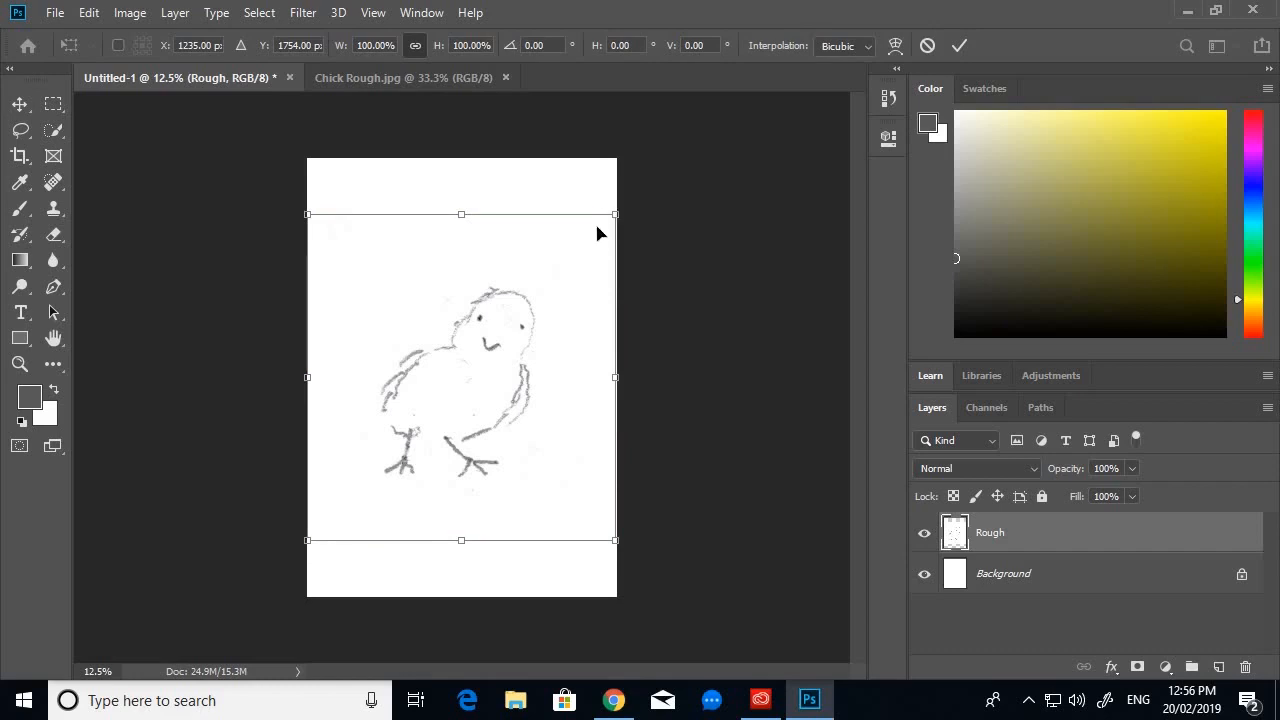
mouse_move(609, 230)
left_mouse_down()
mouse_move(503, 337)
mouse_move(501, 293)
mouse_move(598, 252)
mouse_move(621, 216)
left_mouse_up()
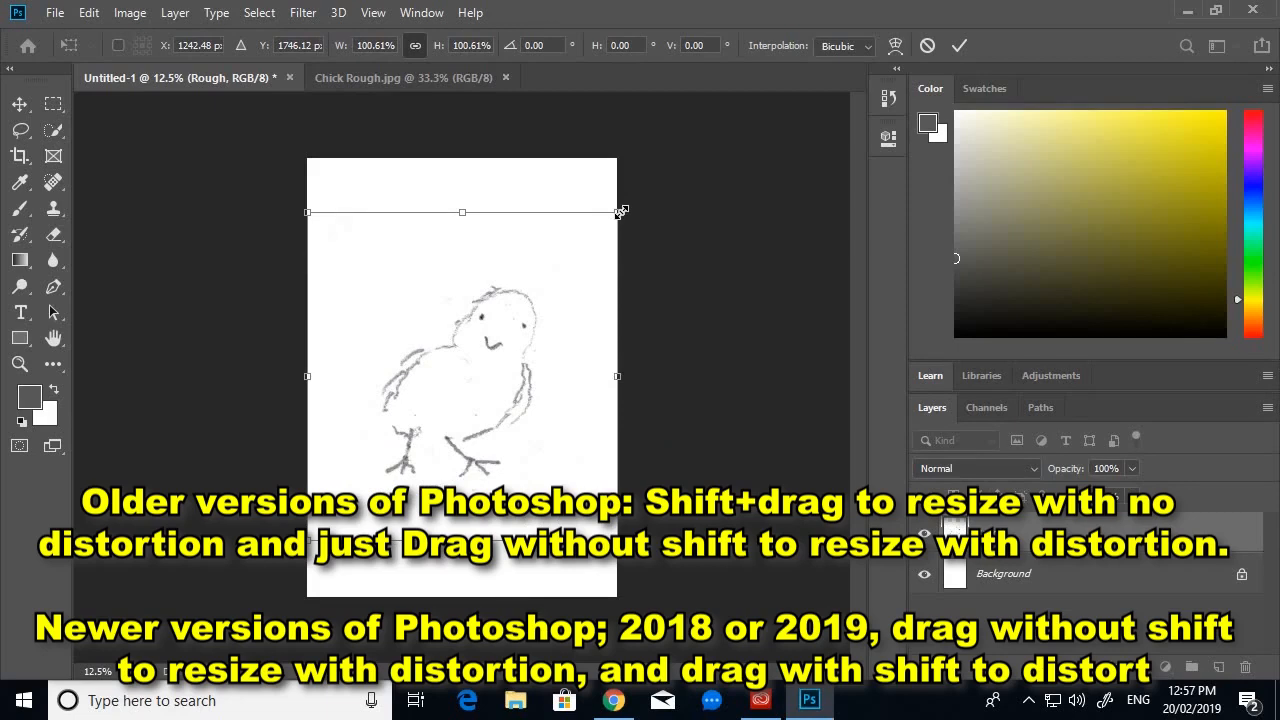
left_click_drag(619, 211, 525, 240)
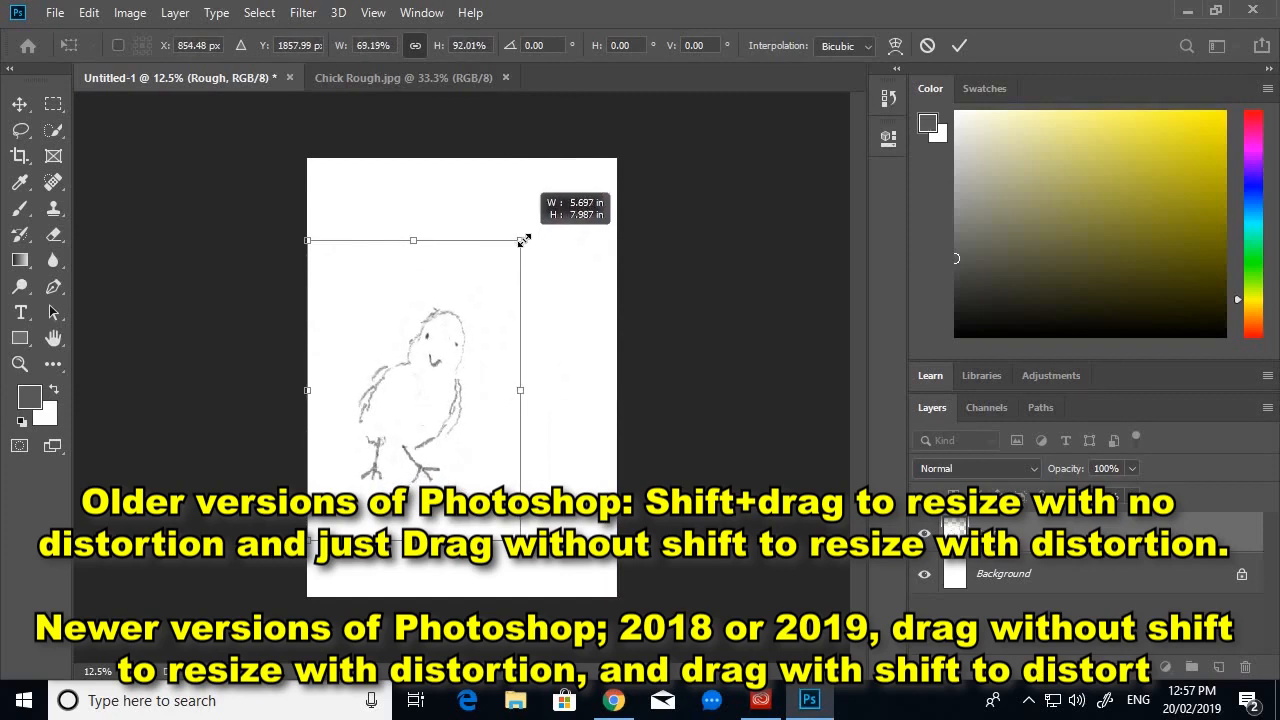
left_click_drag(523, 240, 523, 241)
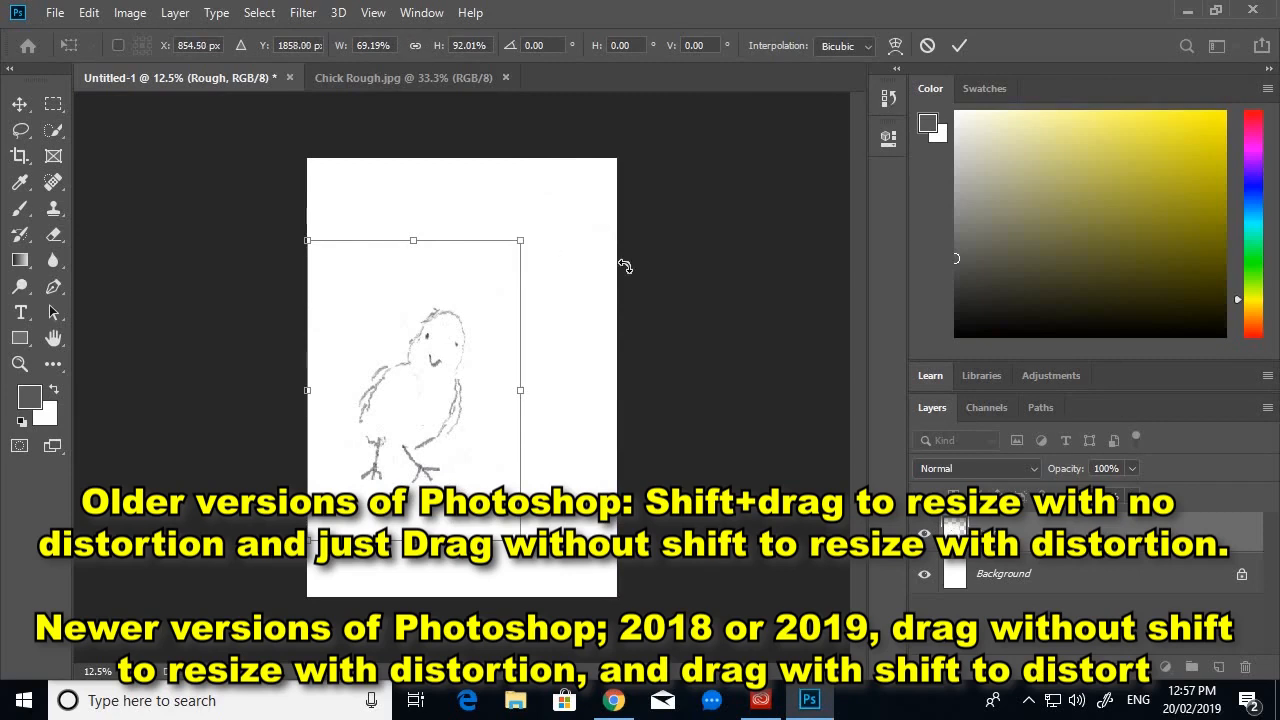
key("ctrl+z")
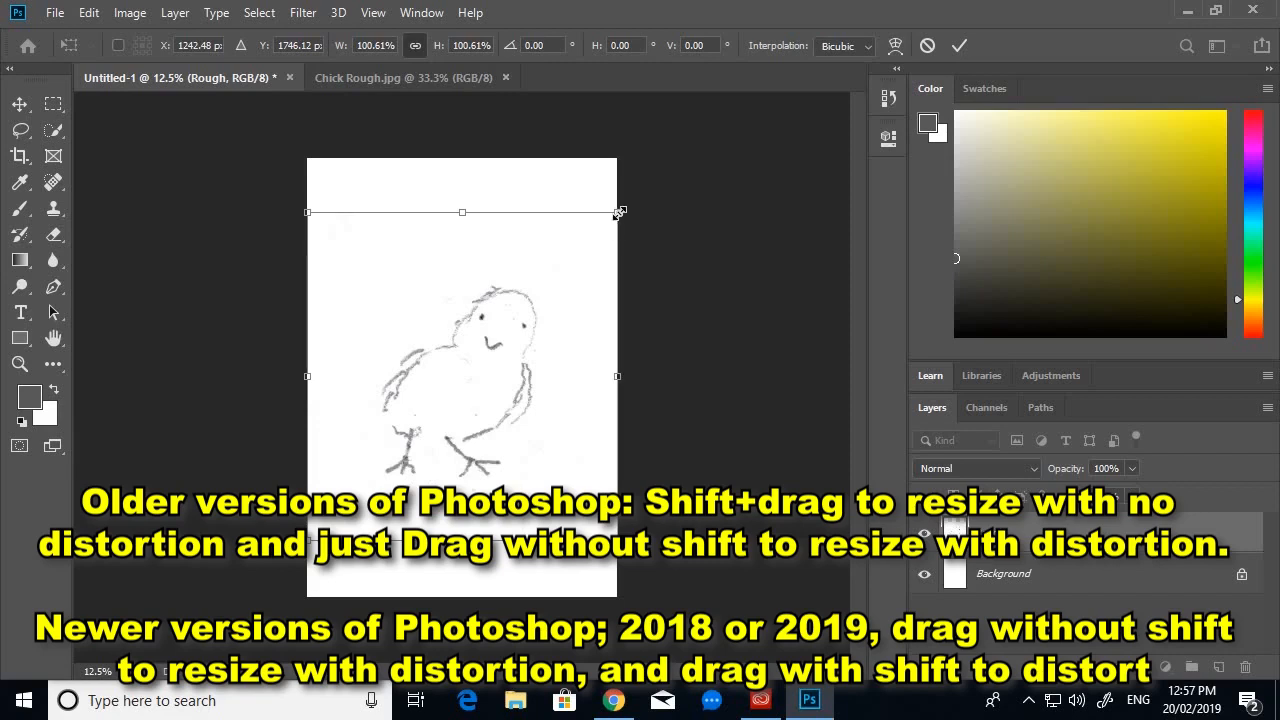
left_click_drag(619, 212, 528, 279)
key("ctrl+z")
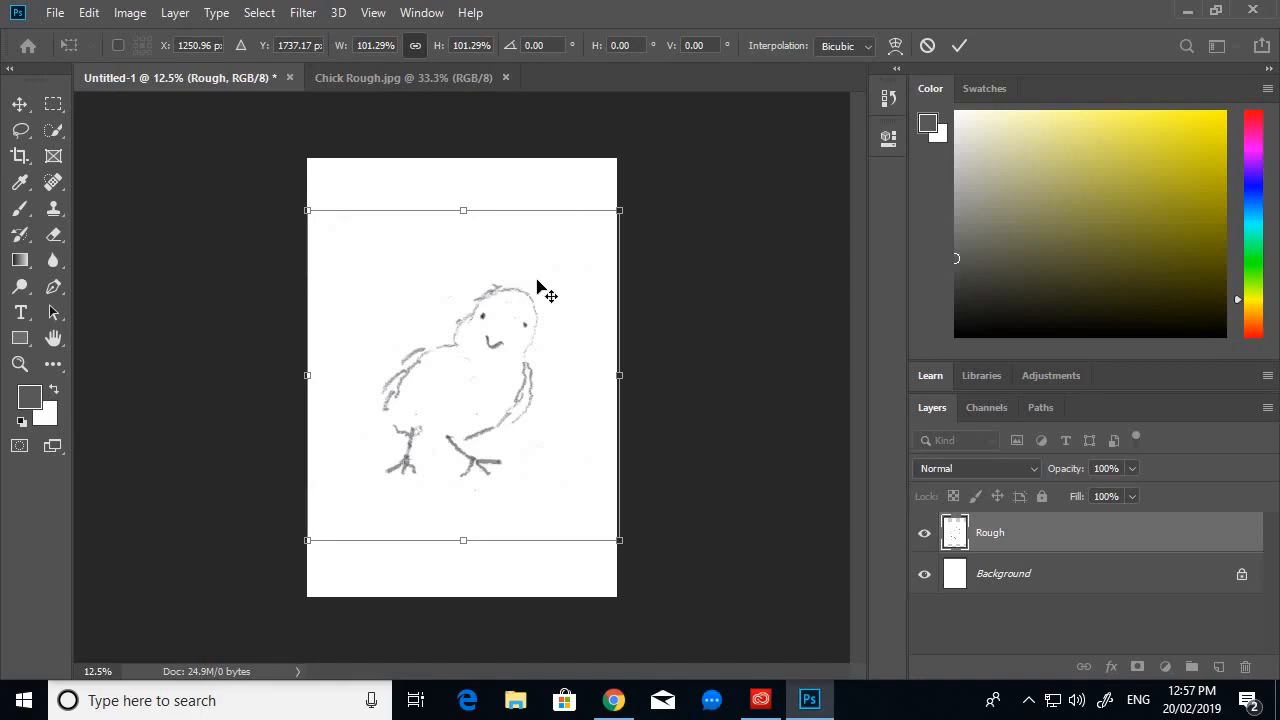
key("Return")
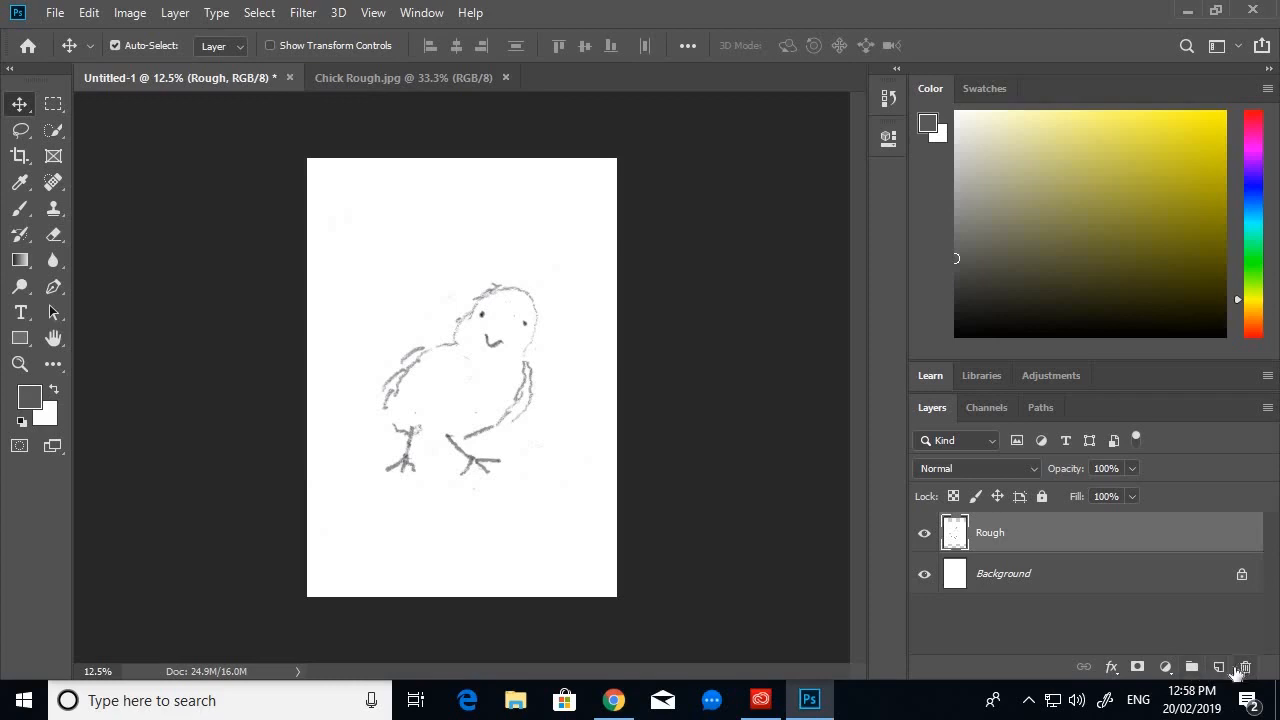
Step: Add a new empty layer above Rough and name it Drawing
left_click(1219, 668)
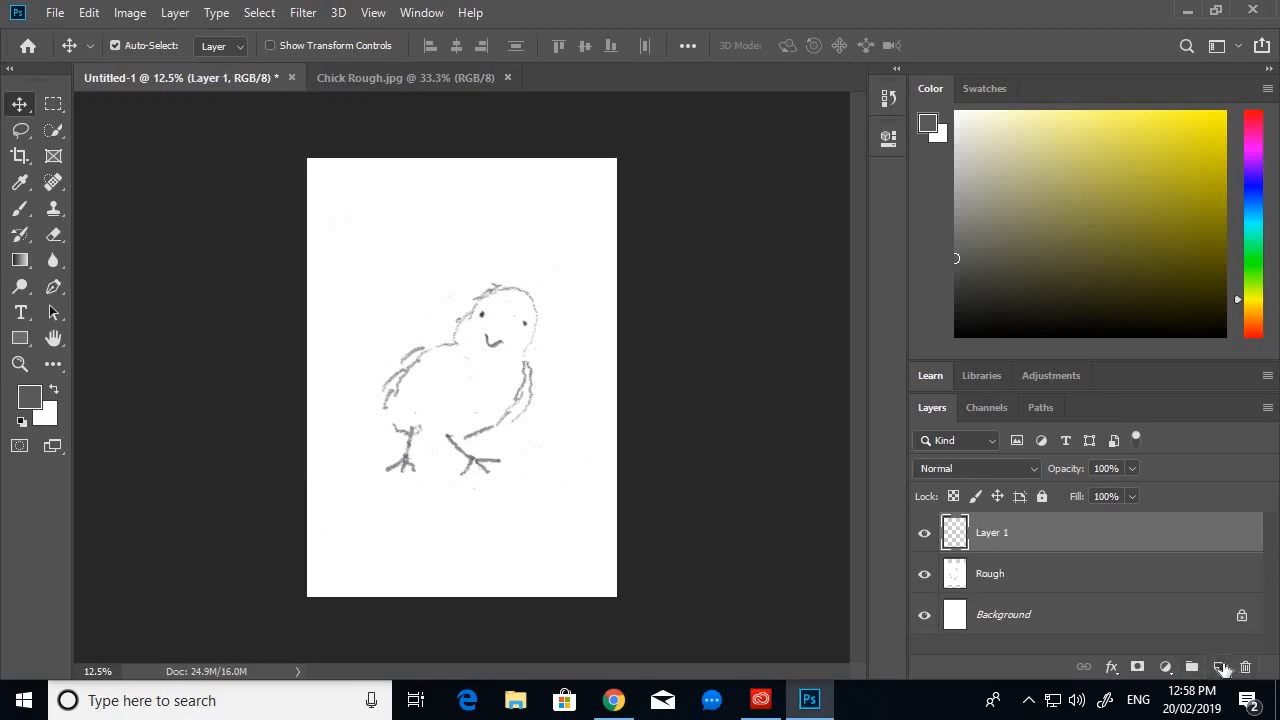
double_click(999, 533)
type("Drawing")
key("Return")
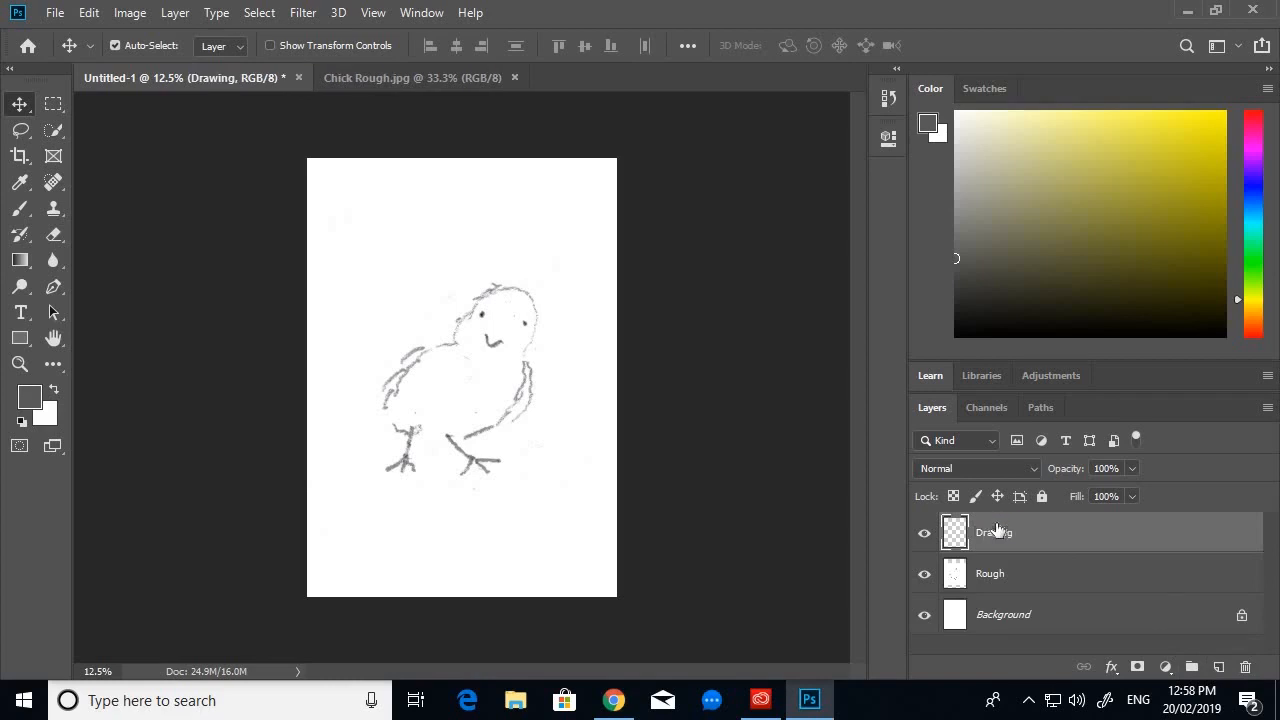
Step: Activate the Brush tool and check its size, hardness and preset options
left_click(21, 212)
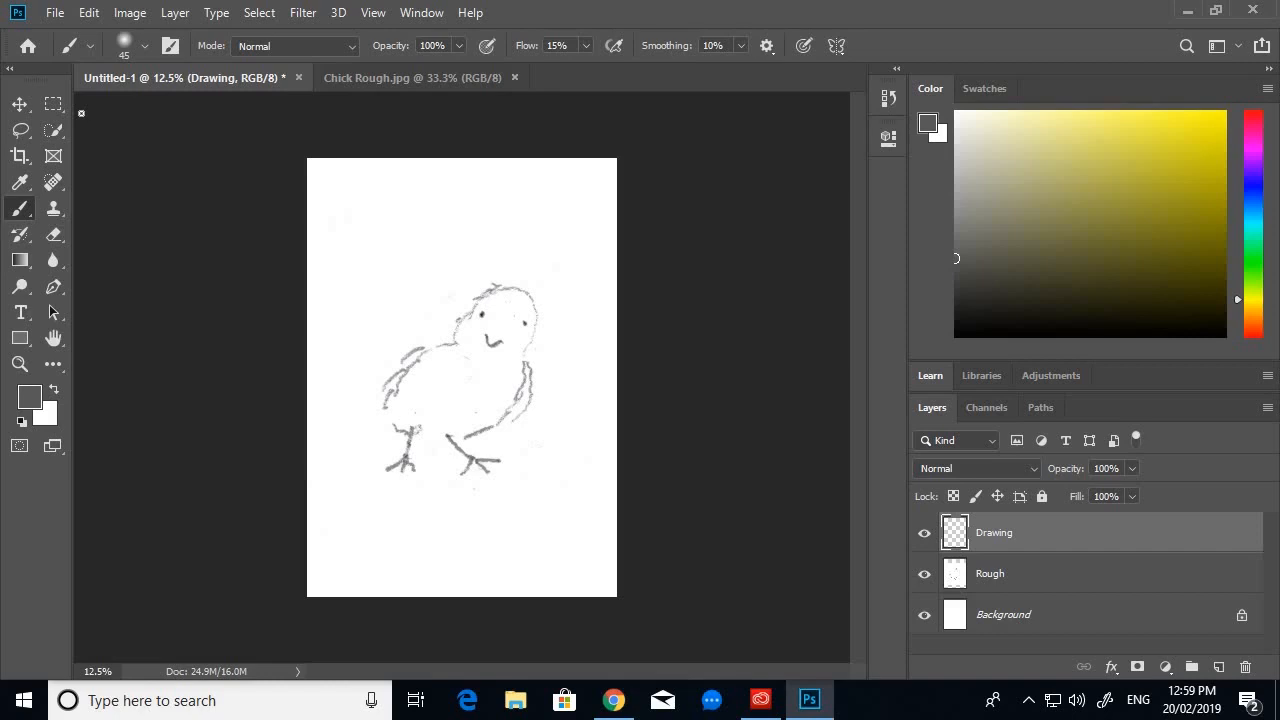
left_click(127, 41)
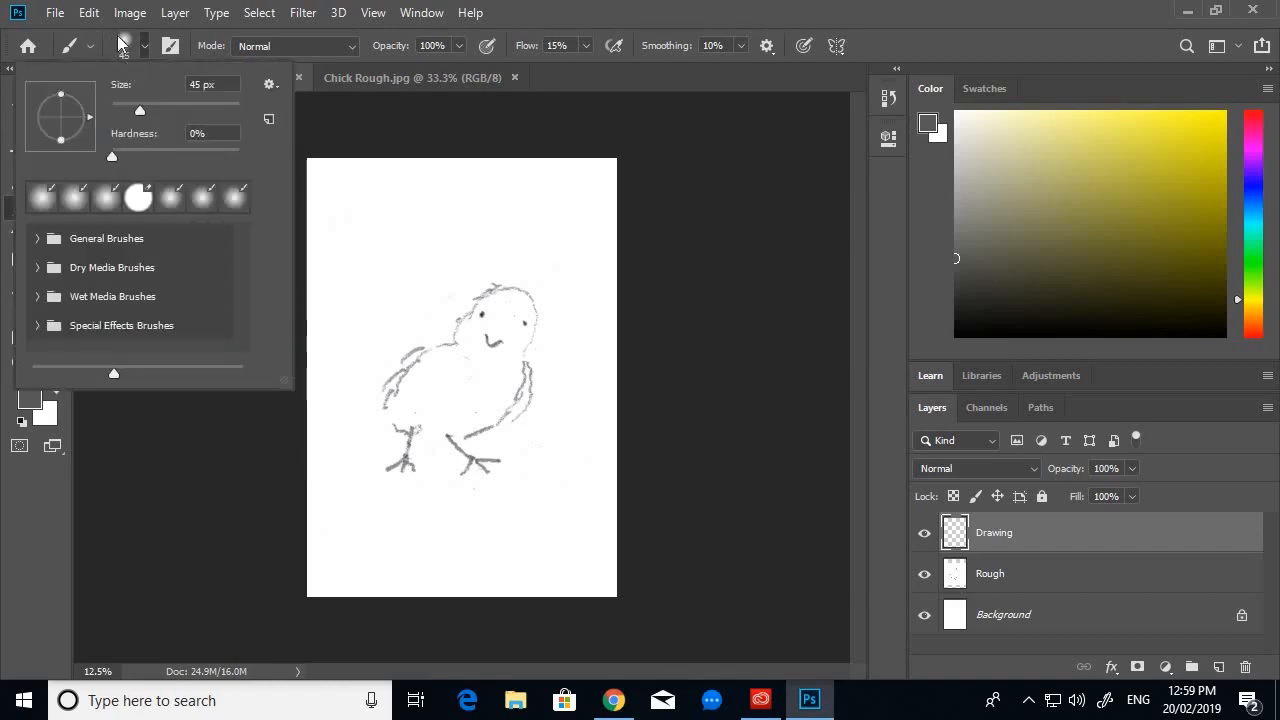
left_click(120, 45)
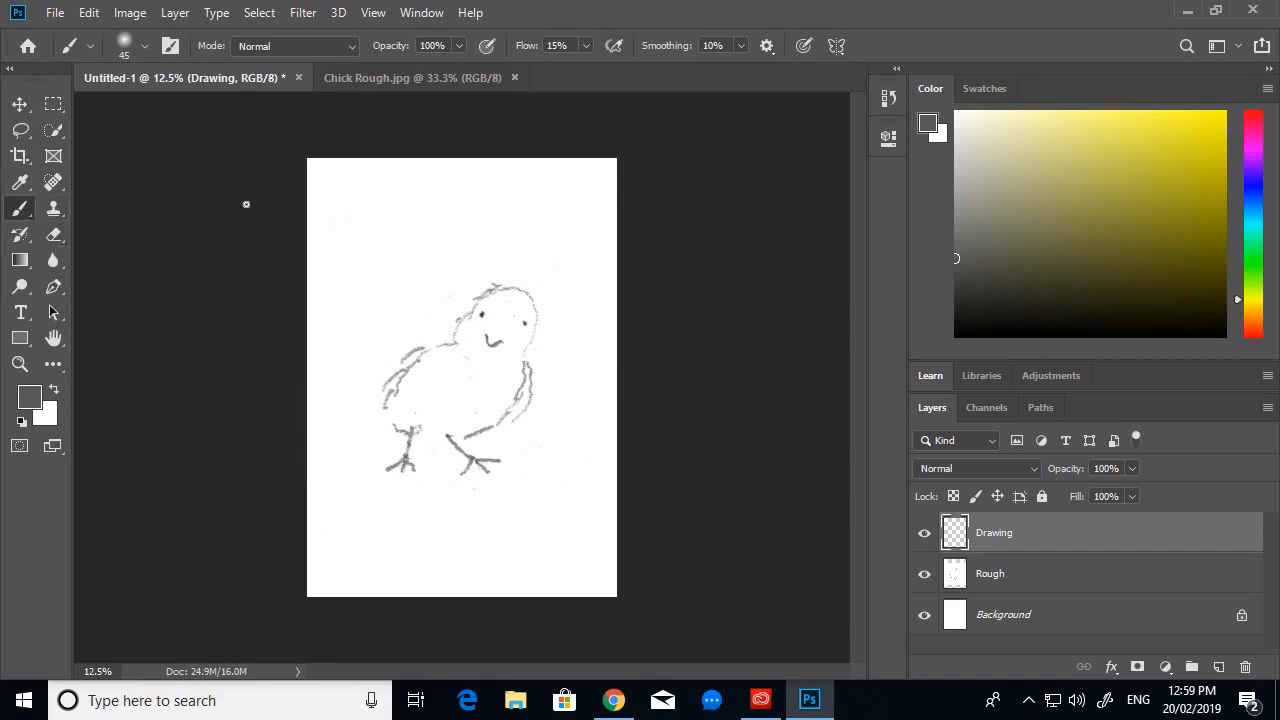
Step: Enlarge the brush to 500 px, try a soft grey stroke above the chick, and undo it
key("bracketright")
key("bracketright")
key("bracketright")
key("bracketright")
key("bracketright")
key("bracketright")
key("bracketright")
key("bracketright")
key("bracketright")
key("bracketright")
key("bracketright")
key("bracketright")
key("bracketright")
key("bracketright")
key("bracketright")
key("bracketleft")
key("bracketleft")
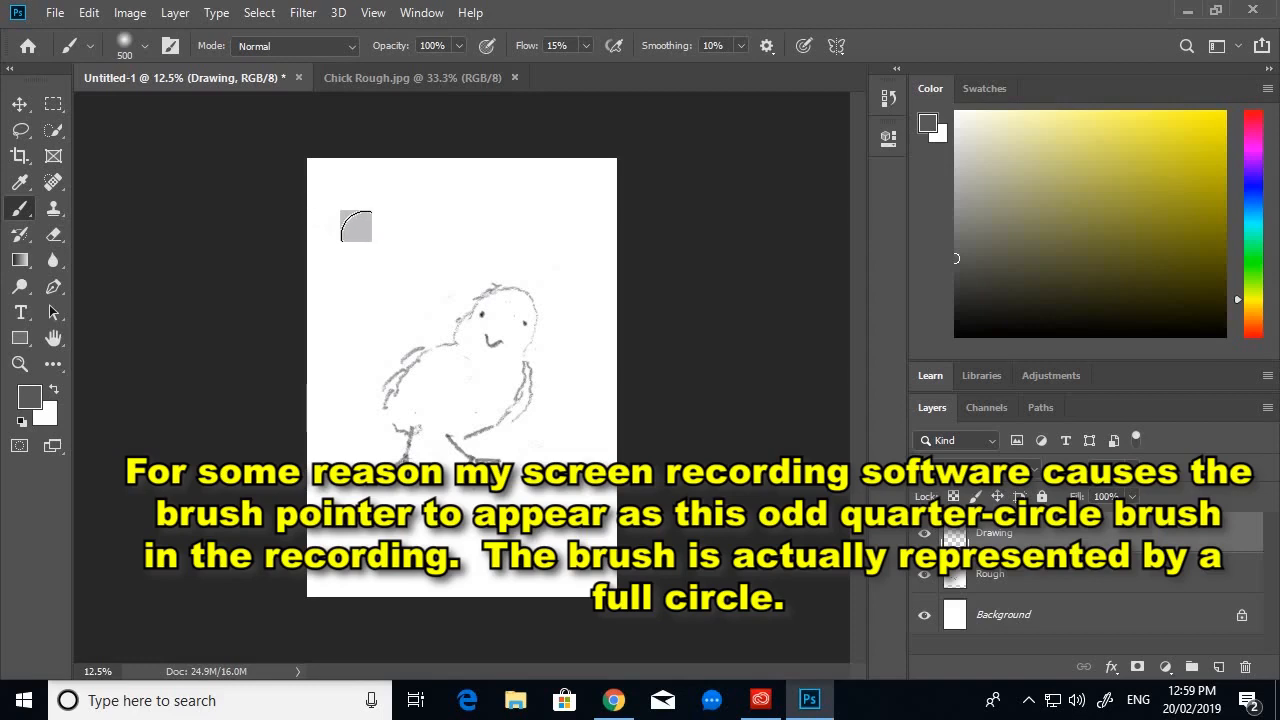
mouse_move(354, 222)
left_mouse_down()
mouse_move(398, 208)
mouse_move(533, 217)
left_mouse_up()
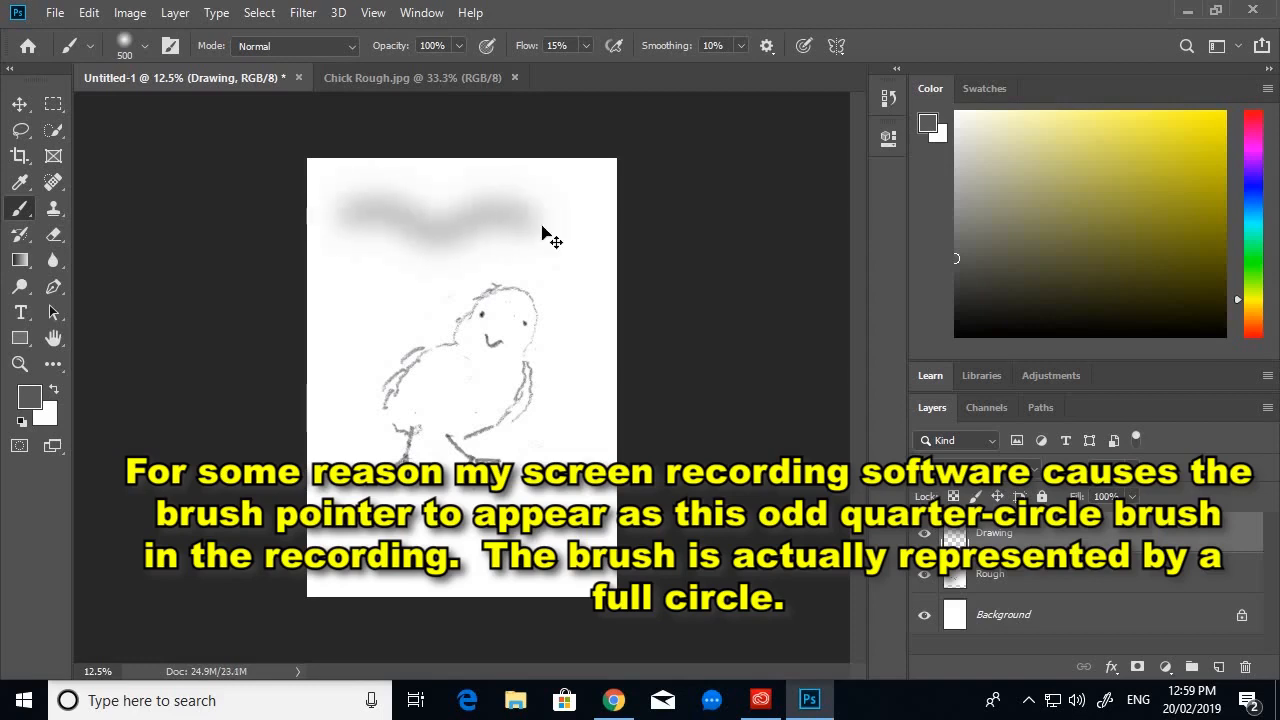
key("ctrl+z")
Step: Set the foreground colour to black, and try a soft stroke above the chick before undoing it
left_click_drag(962, 330, 955, 337)
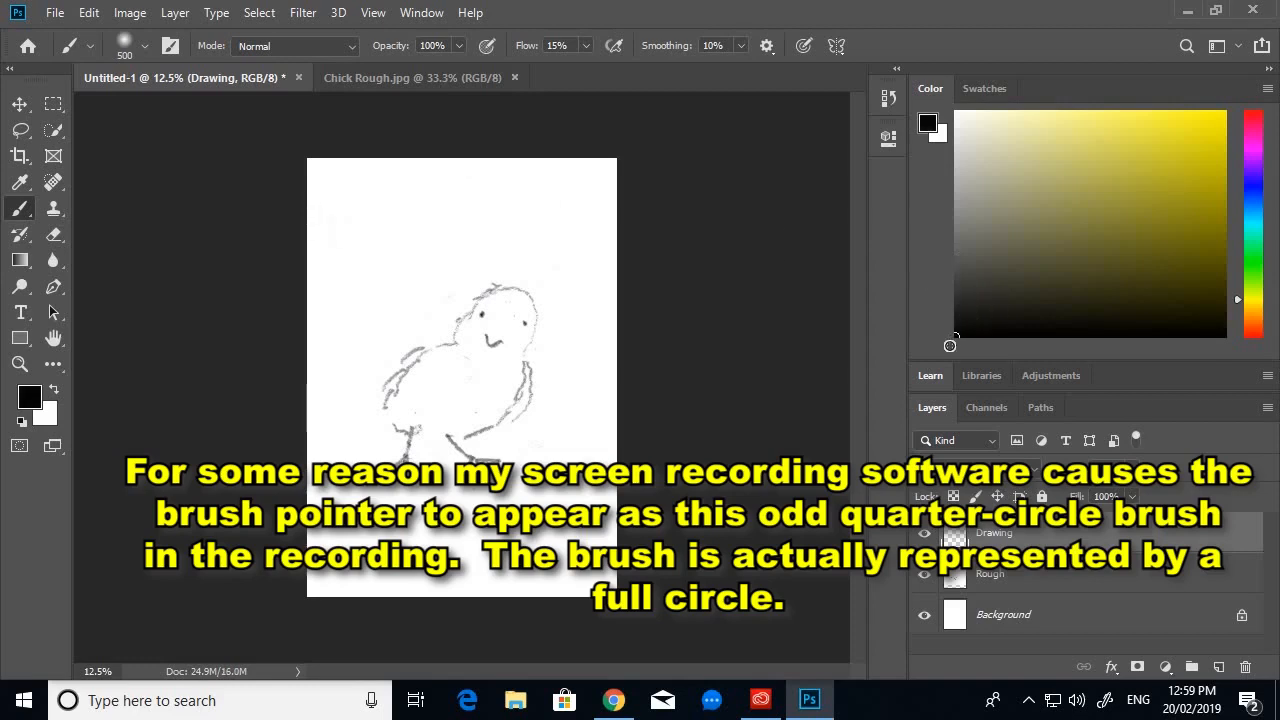
left_click(362, 202)
mouse_move(415, 199)
left_mouse_down()
mouse_move(444, 238)
mouse_move(372, 250)
left_mouse_up()
key("ctrl+z")
Step: Set the brush flow to 100%, and try a thick black stroke above the chick before undoing it
left_click(587, 46)
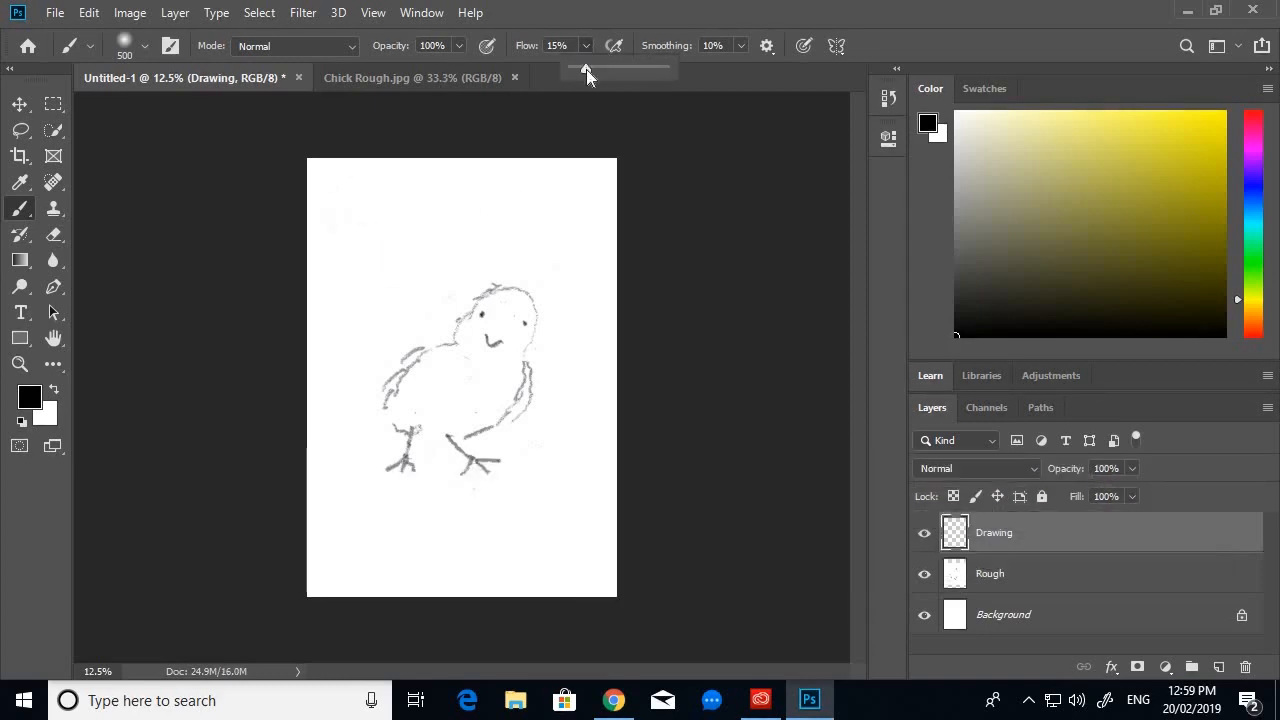
left_click_drag(586, 69, 678, 71)
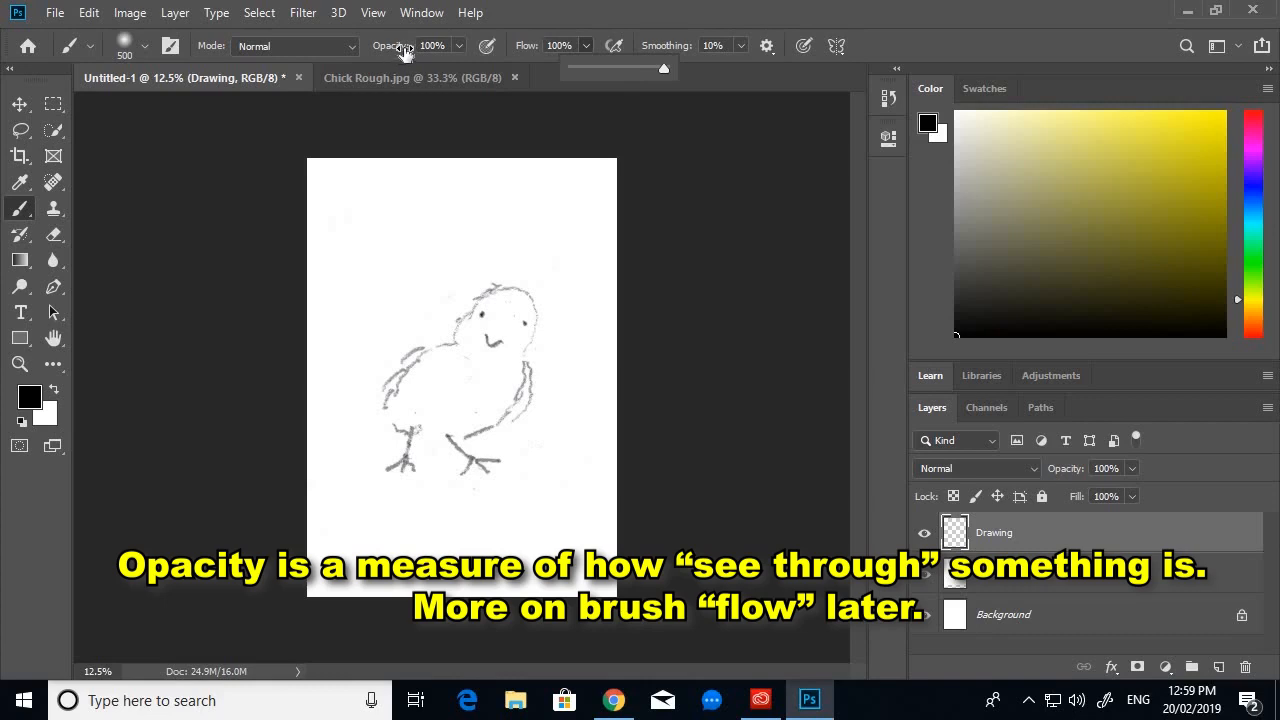
mouse_move(343, 200)
left_mouse_down()
mouse_move(438, 216)
mouse_move(442, 240)
mouse_move(563, 235)
mouse_move(502, 260)
mouse_move(396, 273)
mouse_move(349, 291)
left_mouse_up()
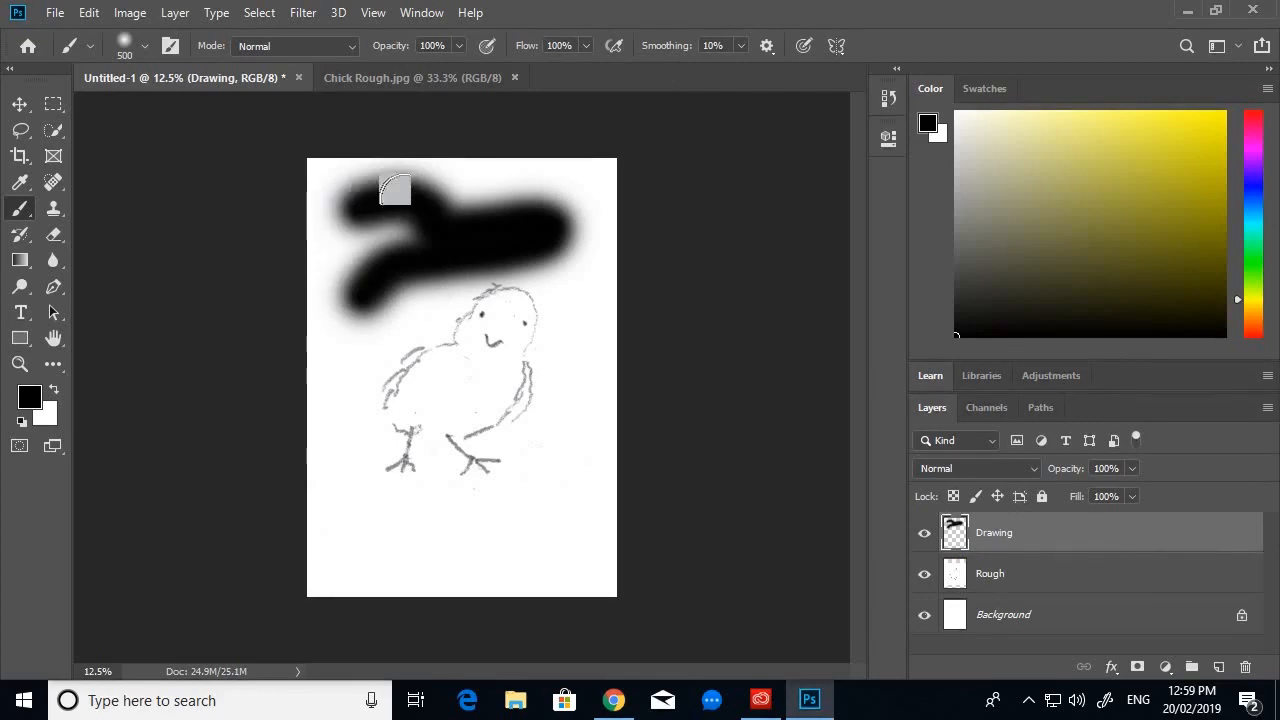
key("ctrl+z")
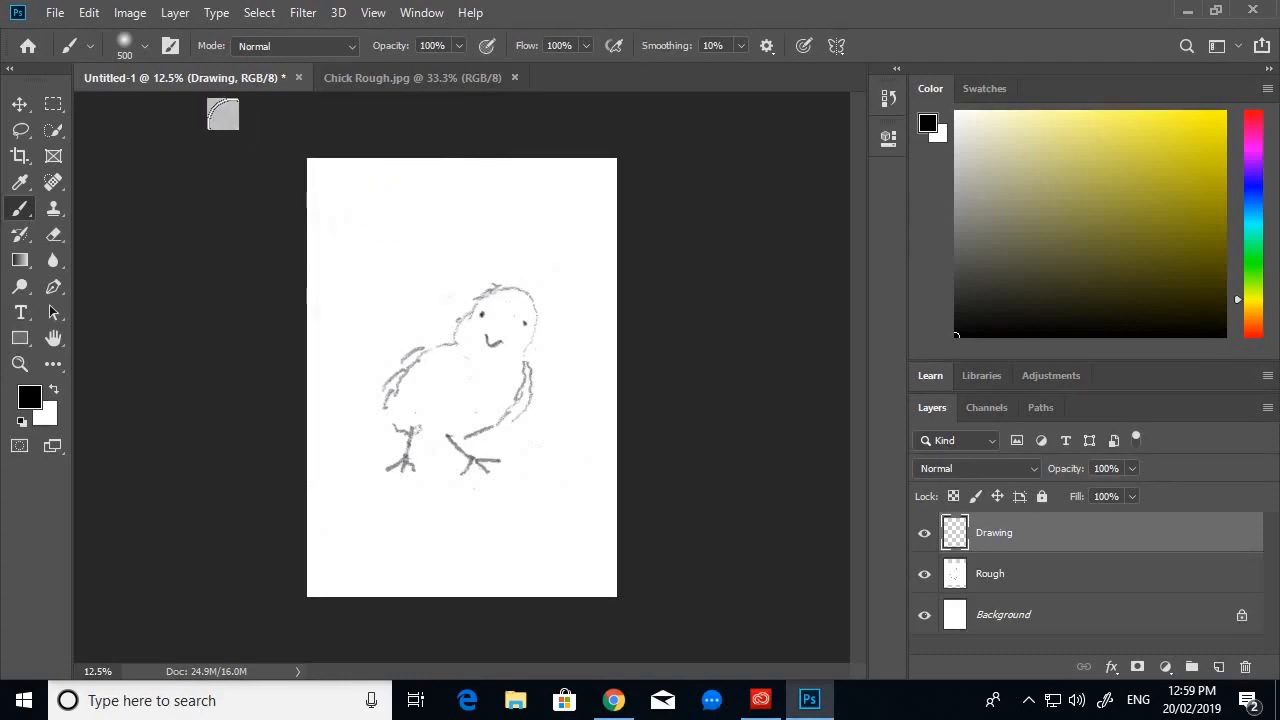
Step: Set the brush size to 35 px
left_click(144, 47)
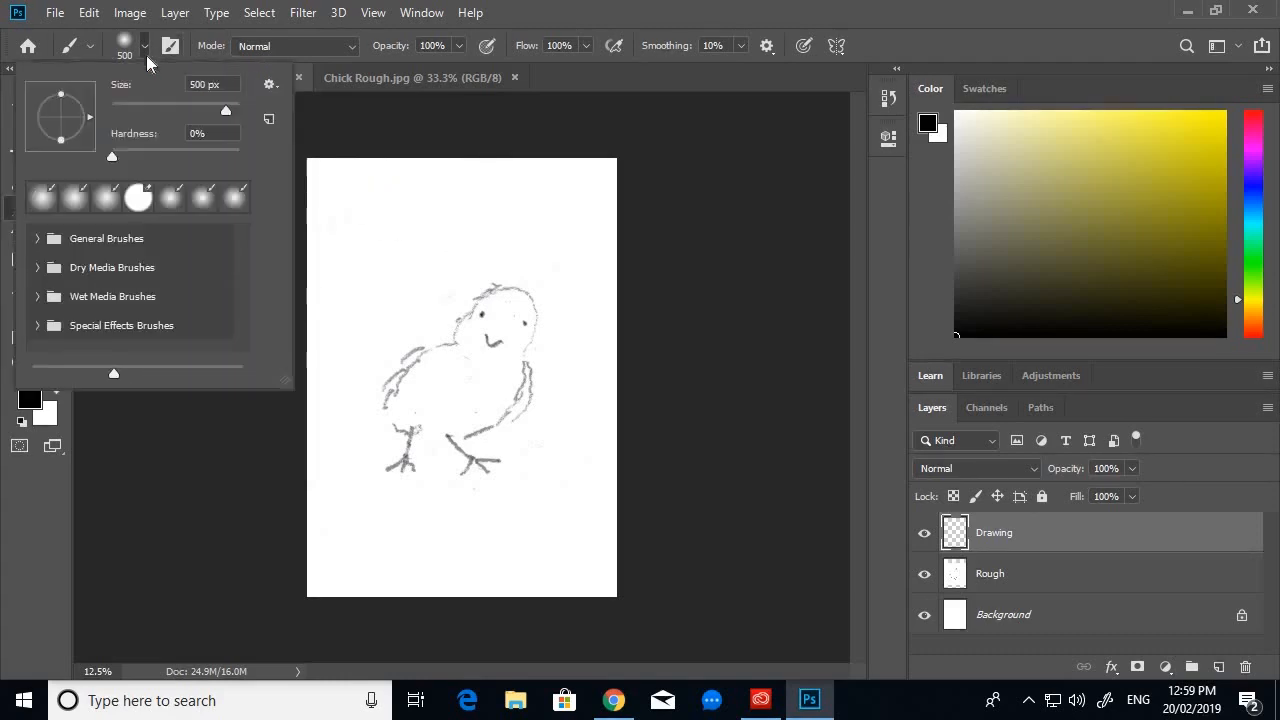
left_click(204, 84)
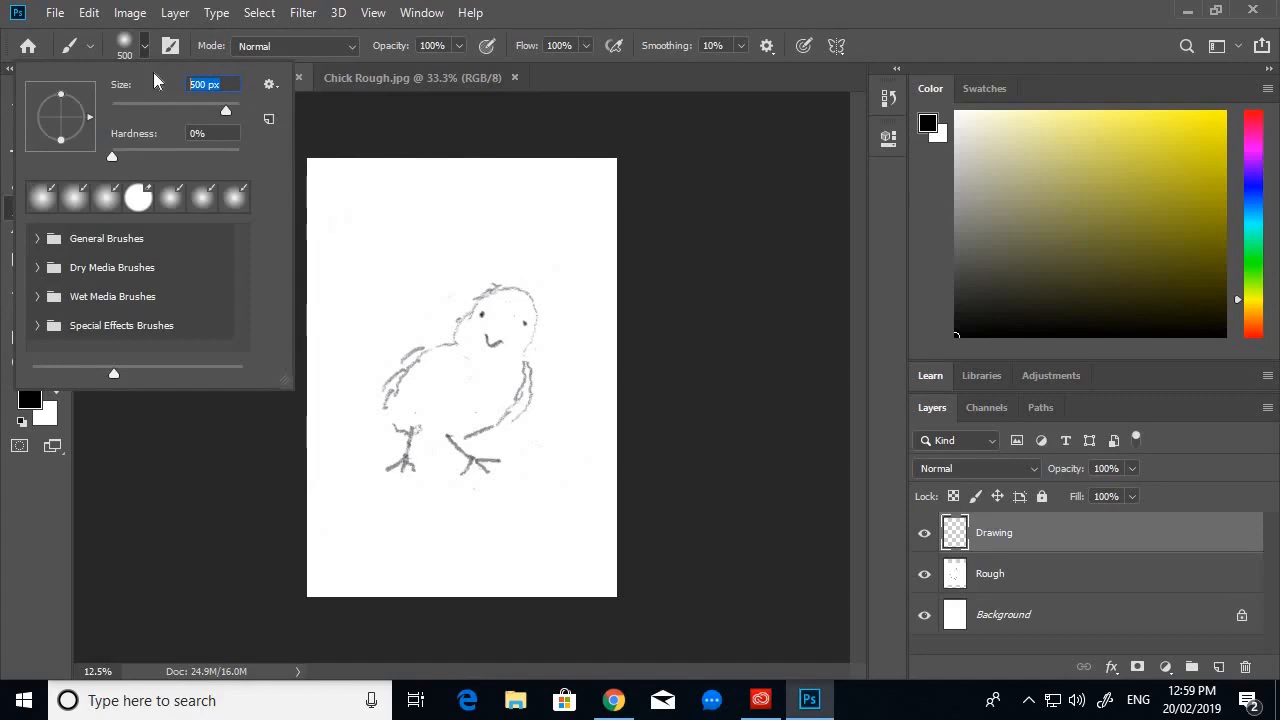
type("35")
key("Return")
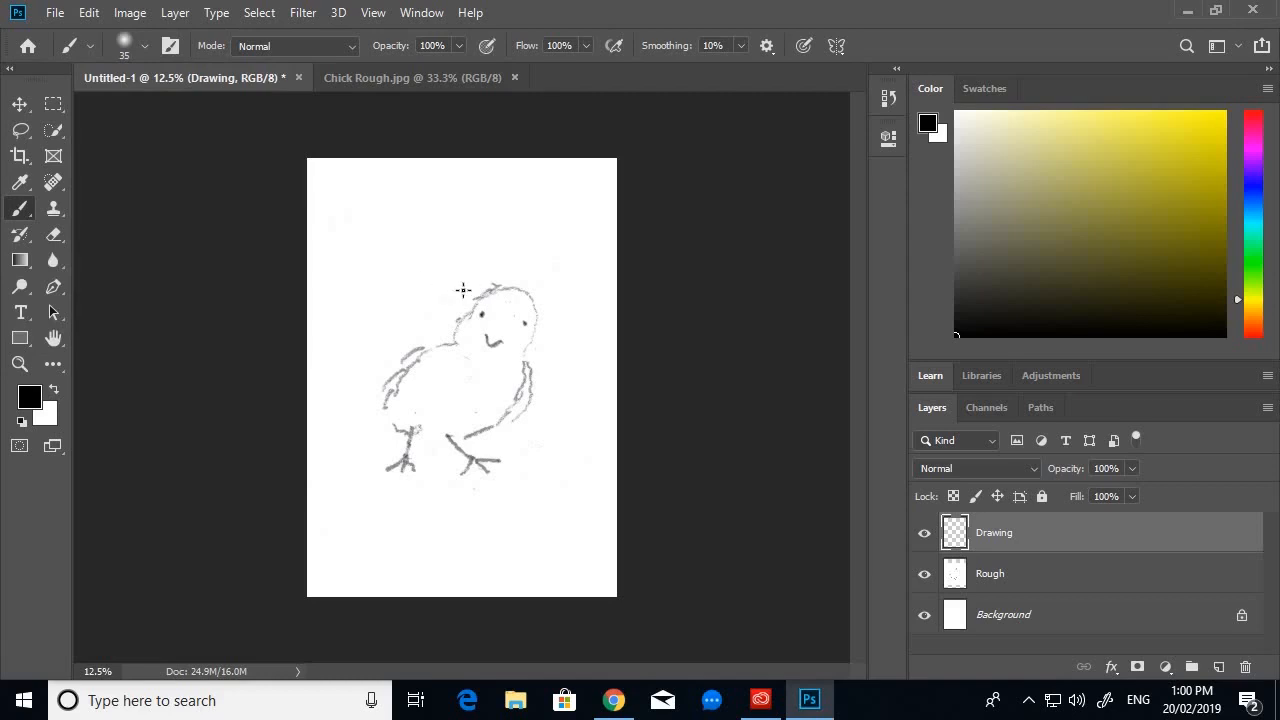
Step: Try wavy and short tapered black strokes on the Drawing layer, in the empty area above and beside the chick
scroll(502, 324, "up", 1)
scroll(513, 265, "up", 1)
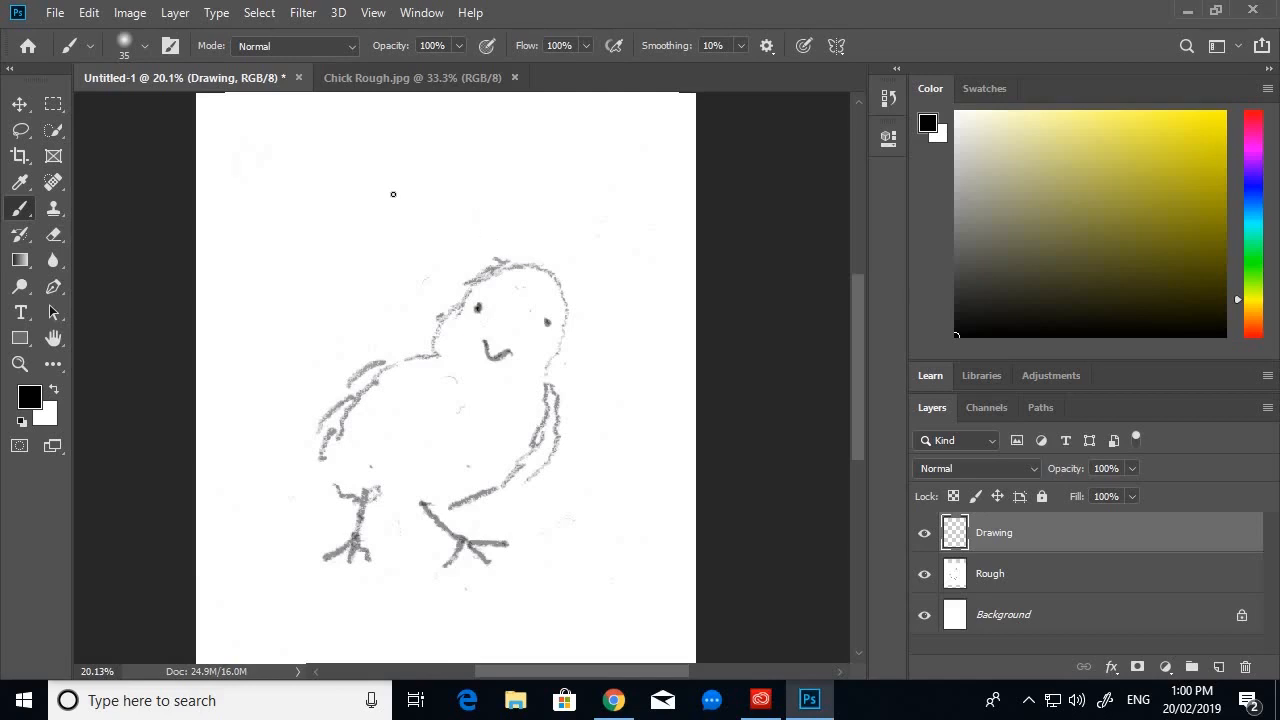
scroll(390, 192, "up", 3)
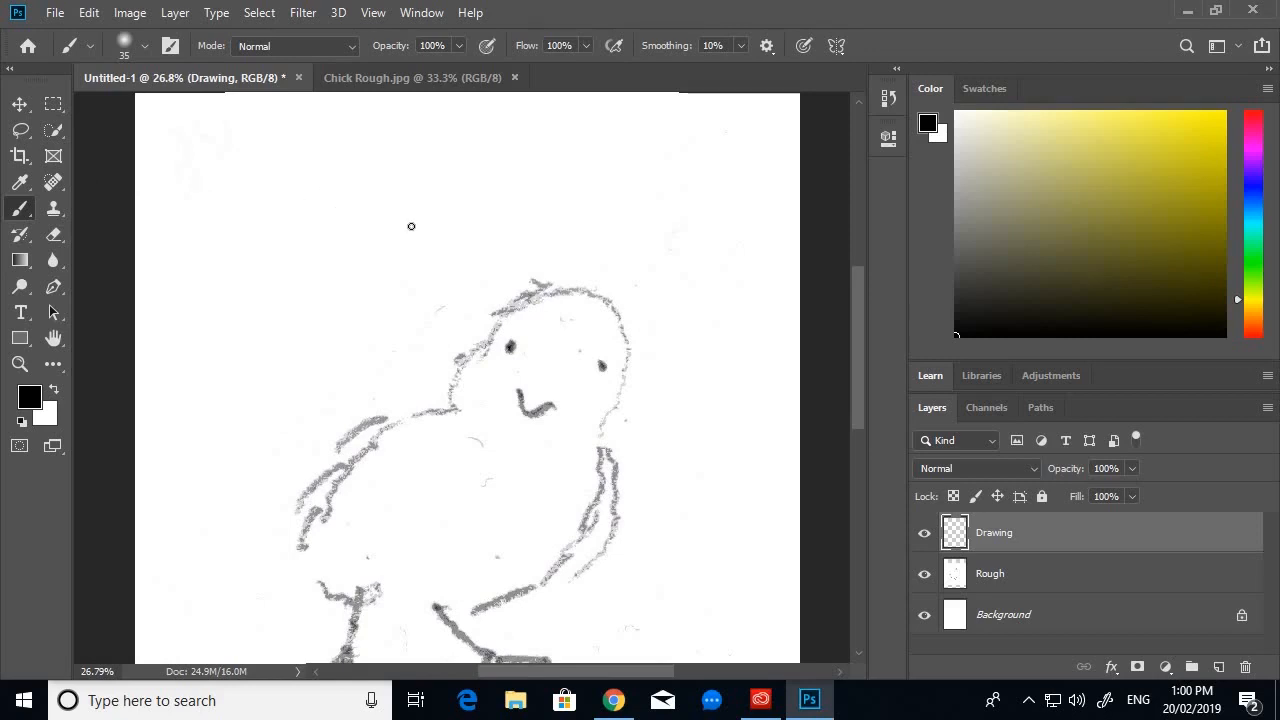
mouse_move(241, 177)
left_mouse_down()
mouse_move(272, 167)
mouse_move(295, 210)
mouse_move(336, 229)
mouse_move(394, 199)
mouse_move(494, 237)
left_mouse_up()
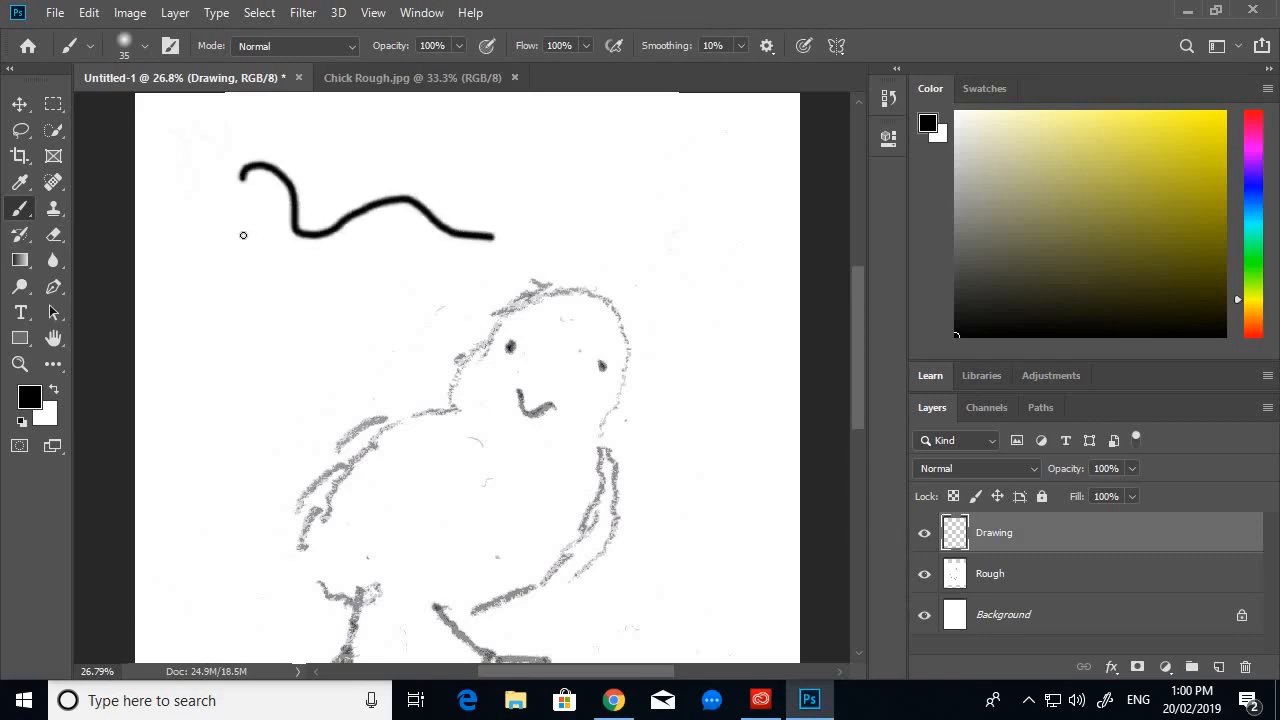
mouse_move(218, 215)
left_mouse_down()
mouse_move(248, 225)
mouse_move(263, 278)
mouse_move(347, 254)
mouse_move(444, 287)
left_mouse_up()
mouse_move(210, 287)
left_mouse_down()
mouse_move(267, 321)
mouse_move(347, 304)
mouse_move(422, 316)
left_mouse_up()
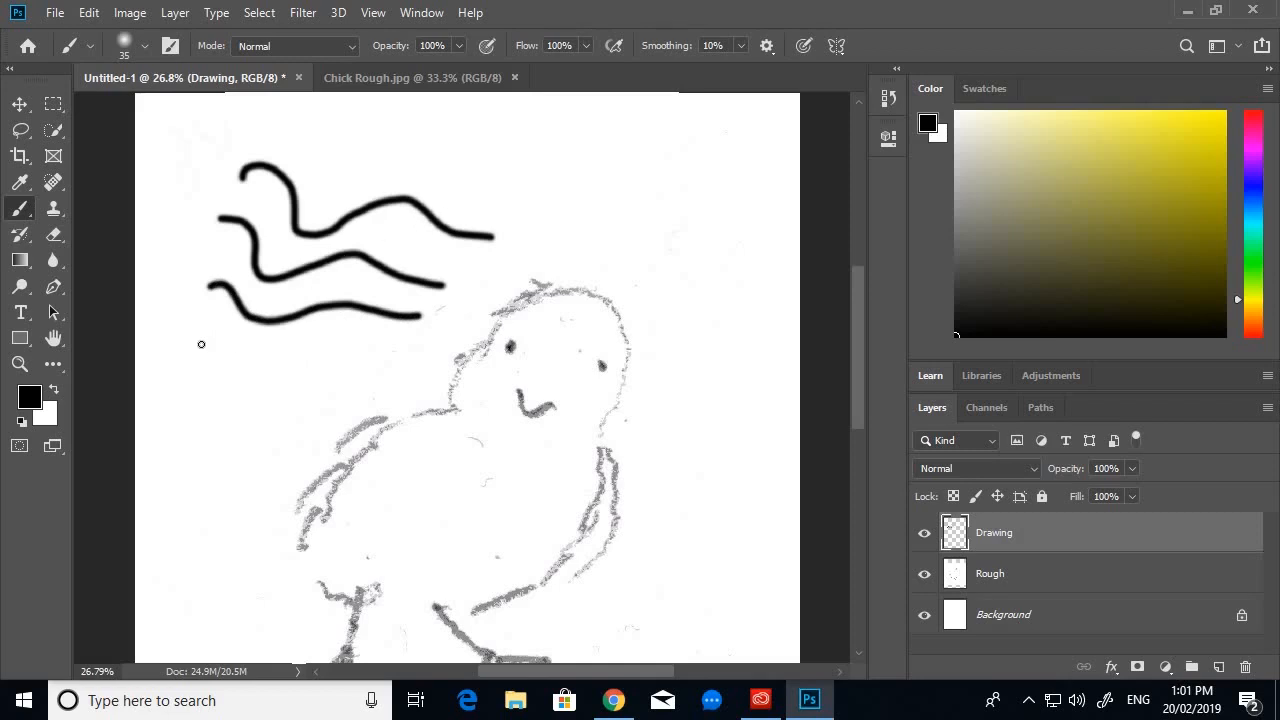
mouse_move(201, 344)
left_mouse_down()
mouse_move(238, 330)
mouse_move(353, 330)
left_mouse_up()
left_click_drag(211, 384, 328, 367)
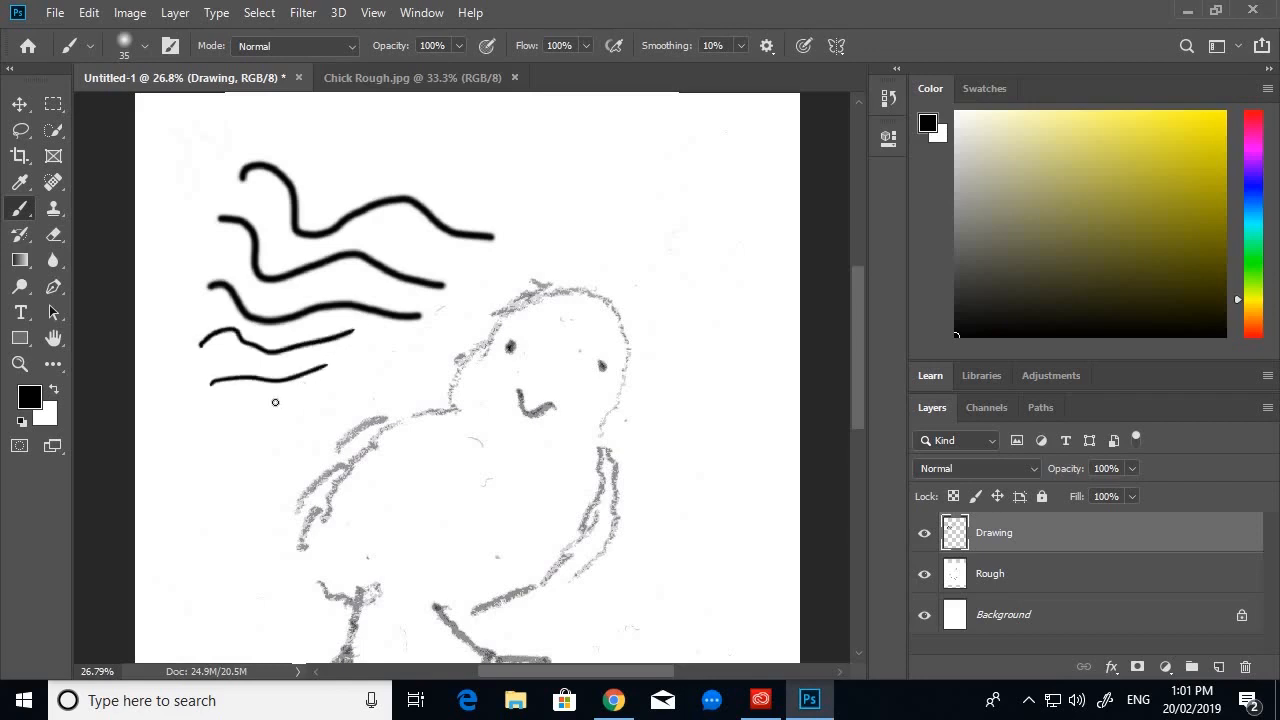
left_click_drag(229, 423, 337, 382)
left_click_drag(255, 440, 360, 382)
left_click_drag(262, 452, 349, 395)
left_click_drag(304, 168, 438, 152)
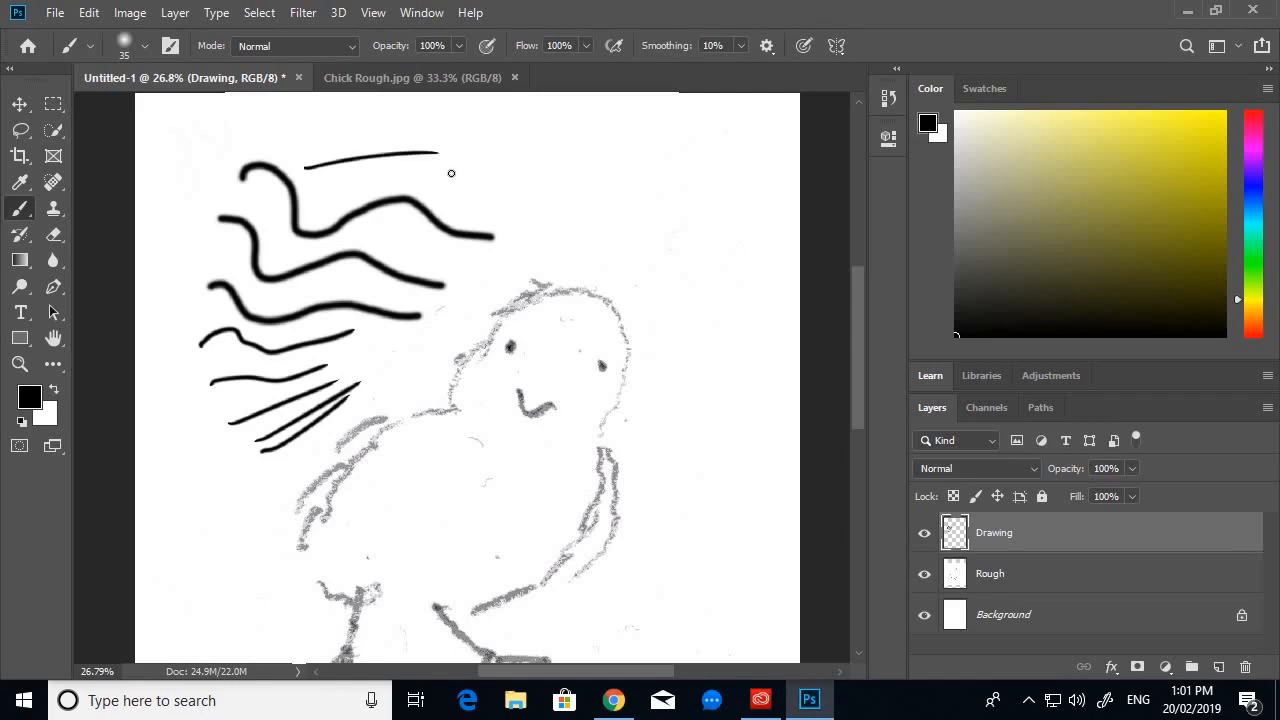
left_click_drag(346, 184, 446, 171)
left_click_drag(282, 140, 400, 125)
left_click_drag(321, 146, 514, 129)
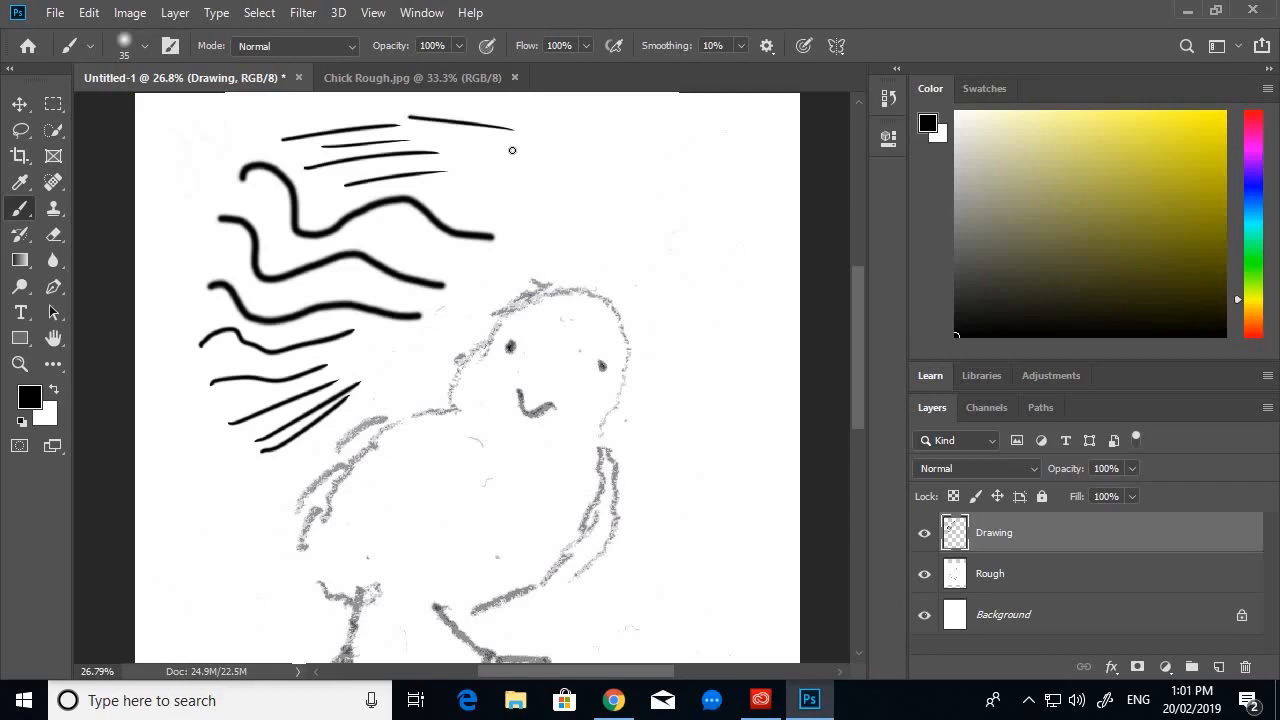
Step: Try a zigzag line and several short strokes of varying thickness just above the chick's head
scroll(534, 135, "up", 4)
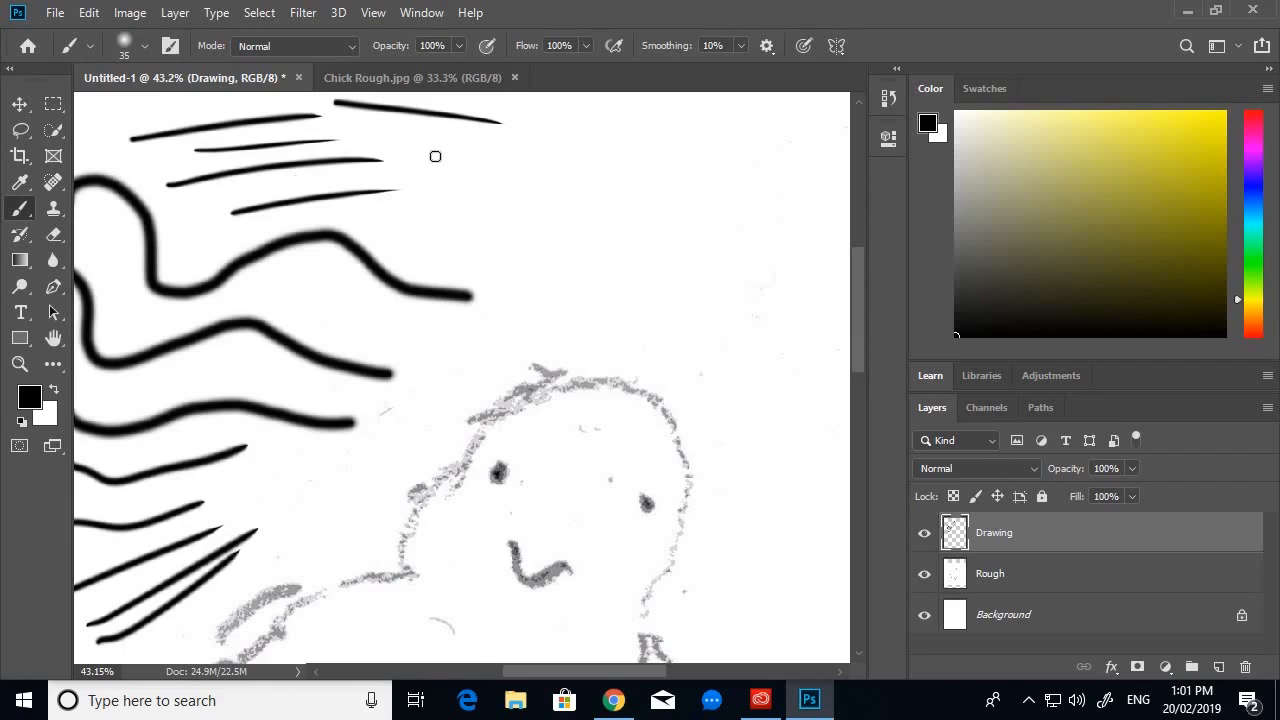
mouse_move(426, 157)
left_mouse_down()
mouse_move(486, 186)
mouse_move(531, 162)
mouse_move(545, 175)
mouse_move(484, 217)
mouse_move(514, 225)
mouse_move(631, 194)
left_mouse_up()
left_click_drag(526, 240, 686, 226)
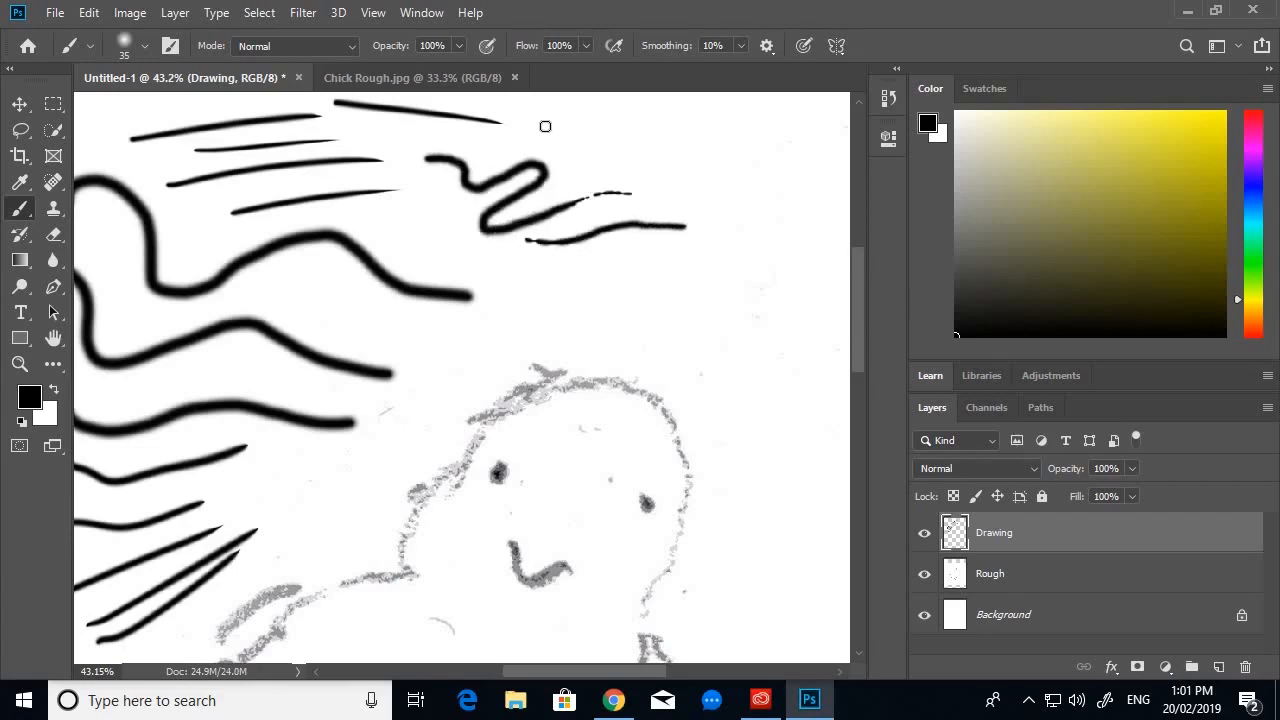
mouse_move(531, 126)
left_mouse_down()
mouse_move(638, 134)
mouse_move(651, 158)
mouse_move(768, 184)
left_mouse_up()
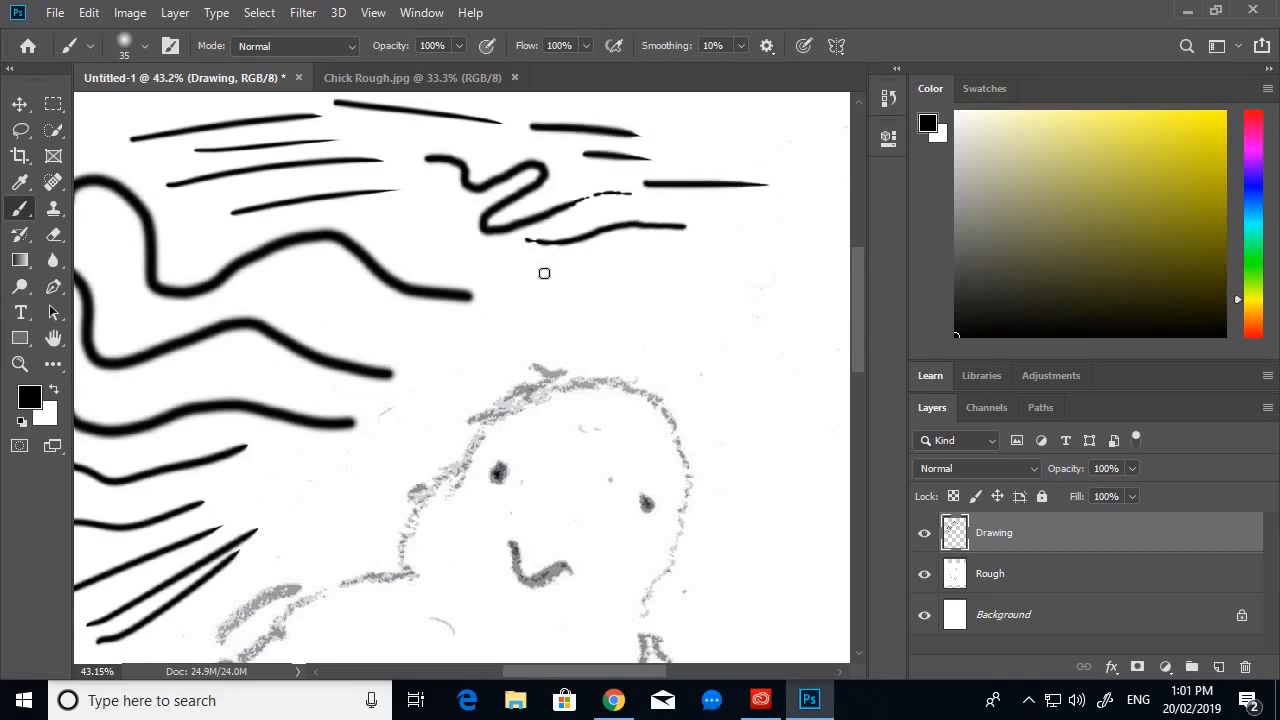
left_click_drag(542, 276, 664, 278)
left_click_drag(570, 311, 686, 298)
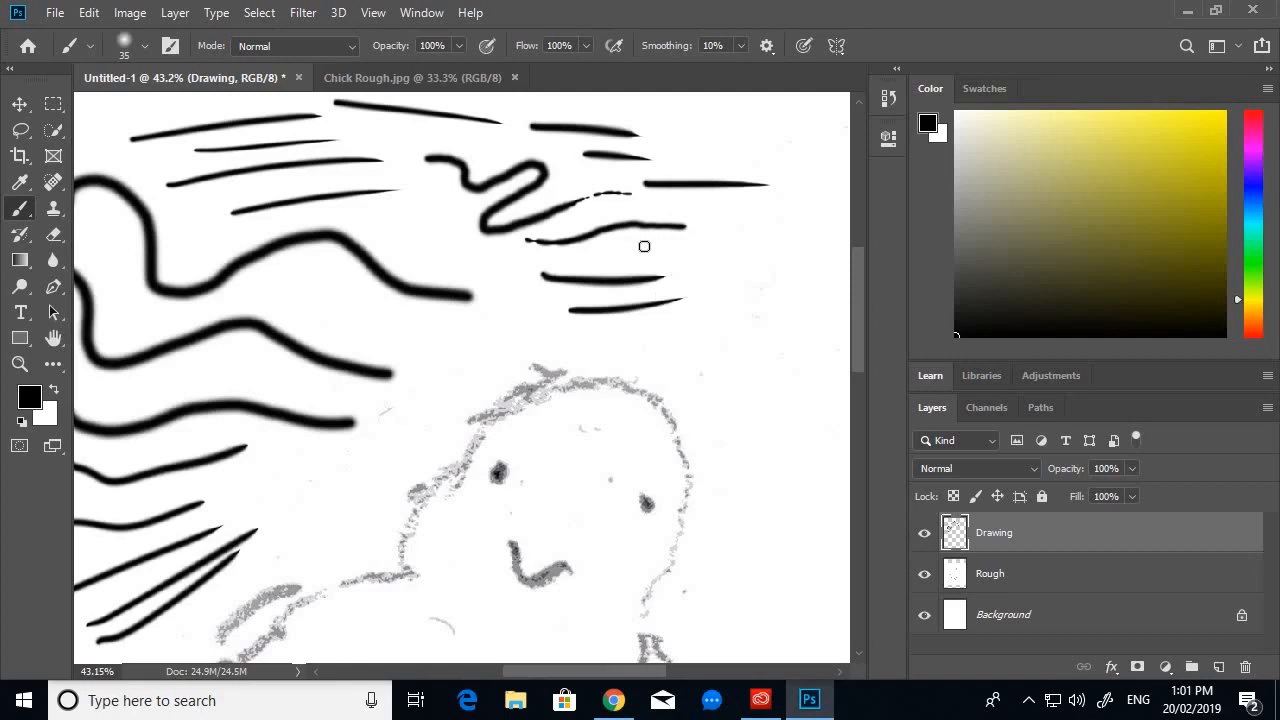
mouse_move(642, 248)
left_mouse_down()
mouse_move(746, 266)
mouse_move(764, 299)
left_mouse_up()
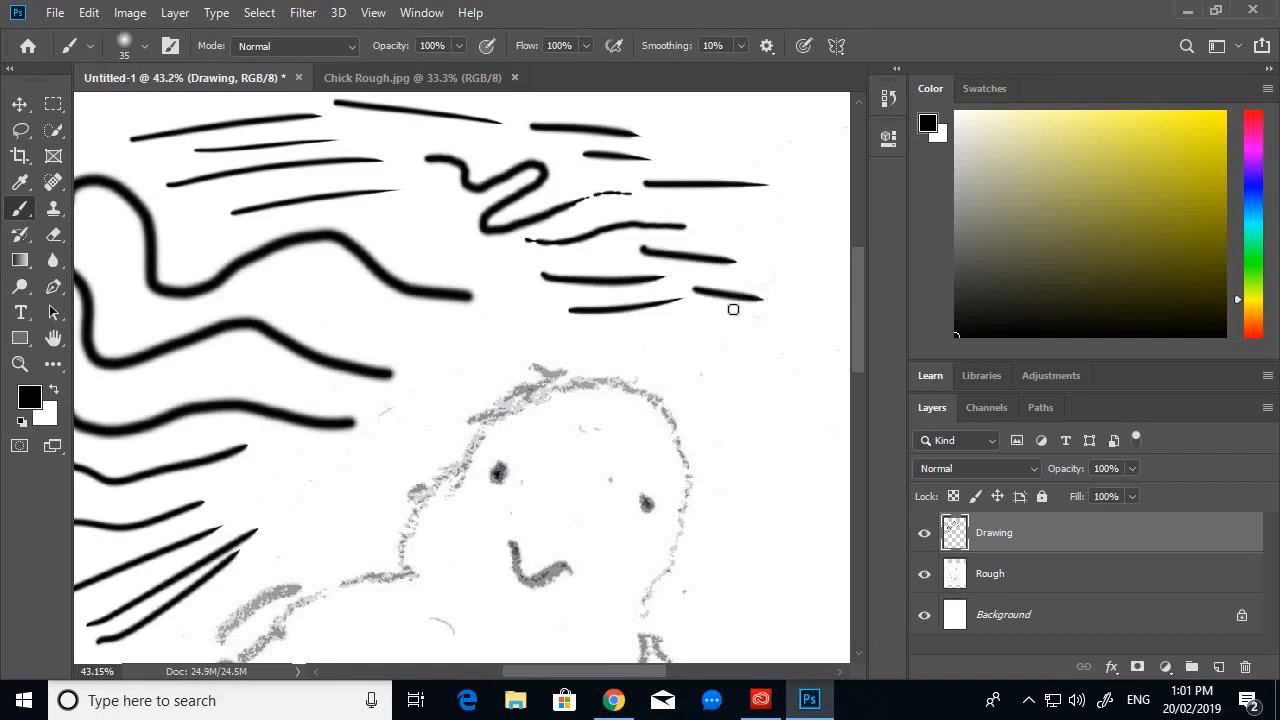
scroll(585, 280, "down", 4)
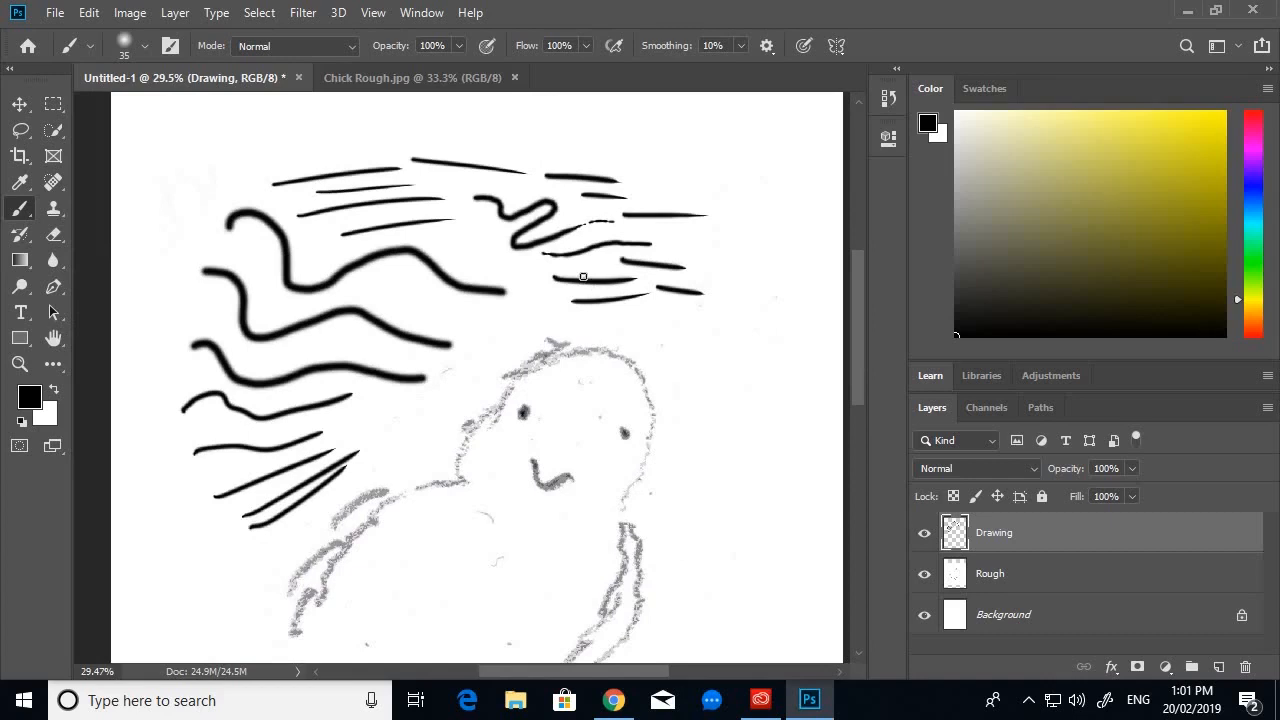
Step: Undo all the practice strokes one by one until the Drawing layer is empty
key("ctrl+z")
key("ctrl+z")
key("ctrl+z")
key("ctrl+z")
key("ctrl+z")
key("ctrl+z")
key("ctrl+z")
key("ctrl+z")
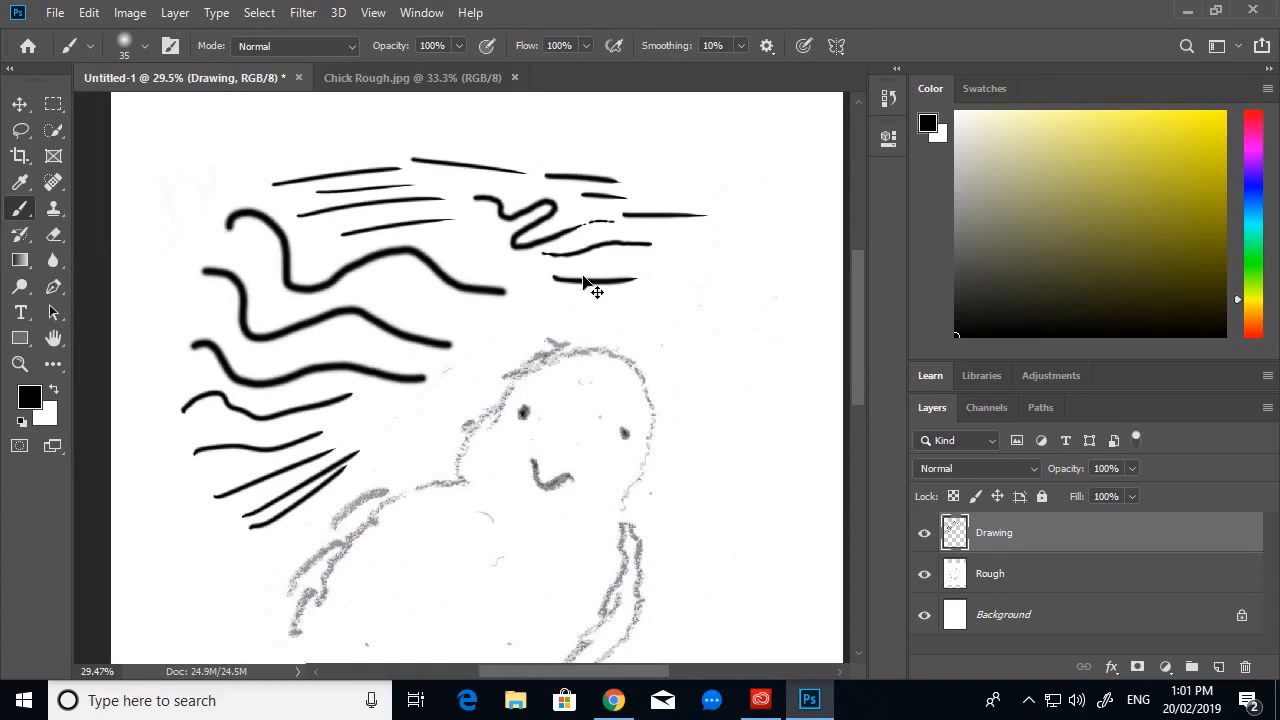
key("ctrl+z")
key("ctrl+z")
key("ctrl+z")
key("ctrl+z")
key("ctrl+z")
key("ctrl+z")
key("ctrl+z")
key("ctrl+z")
key("ctrl+z")
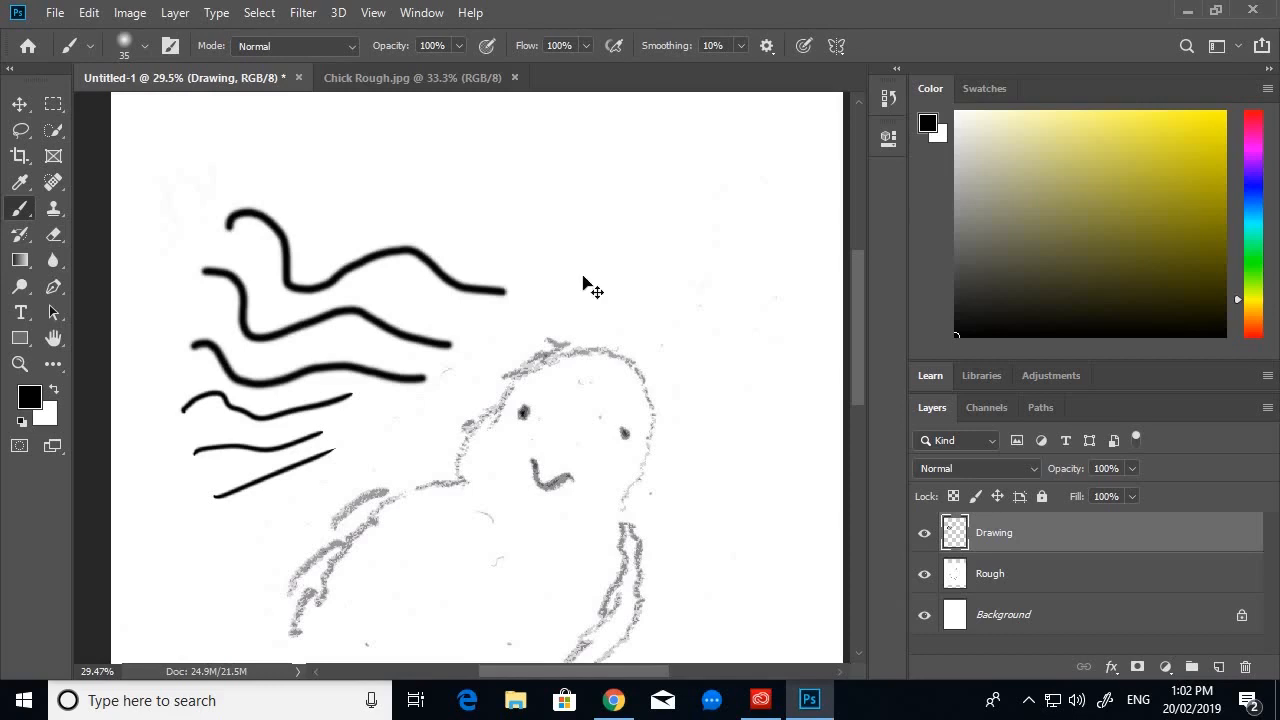
key("ctrl+z")
key("ctrl+z")
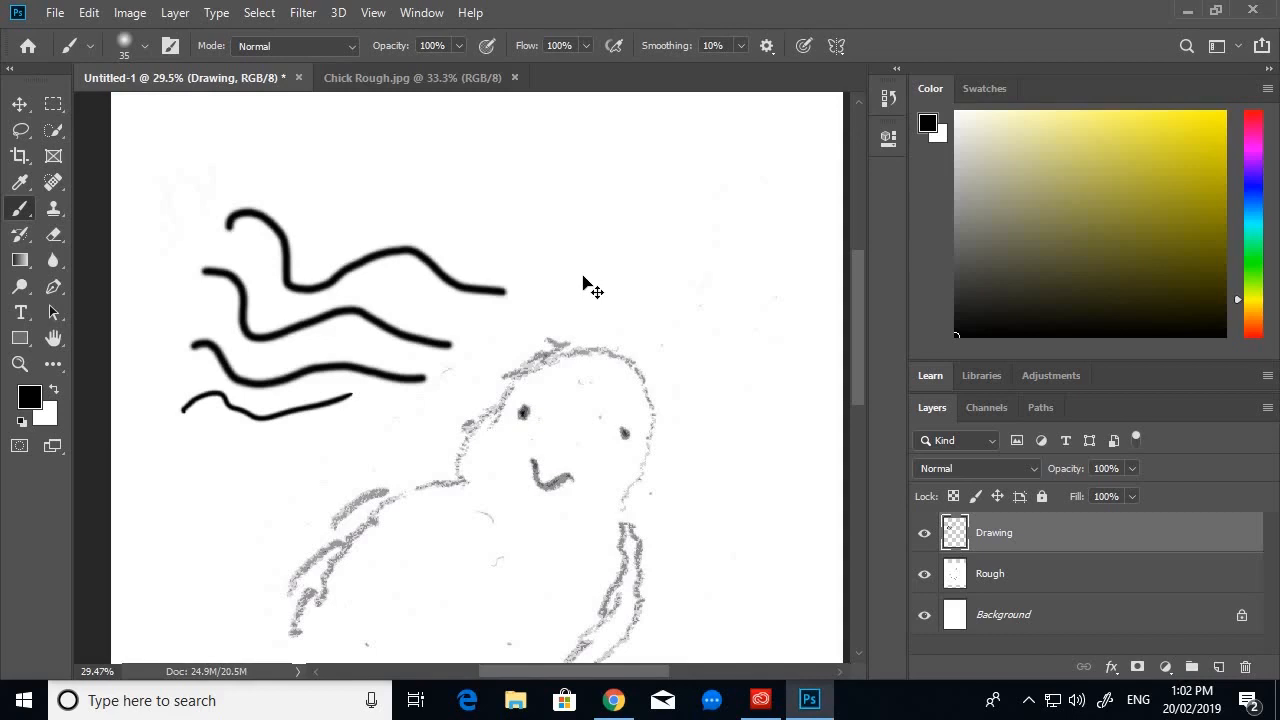
key("ctrl+z")
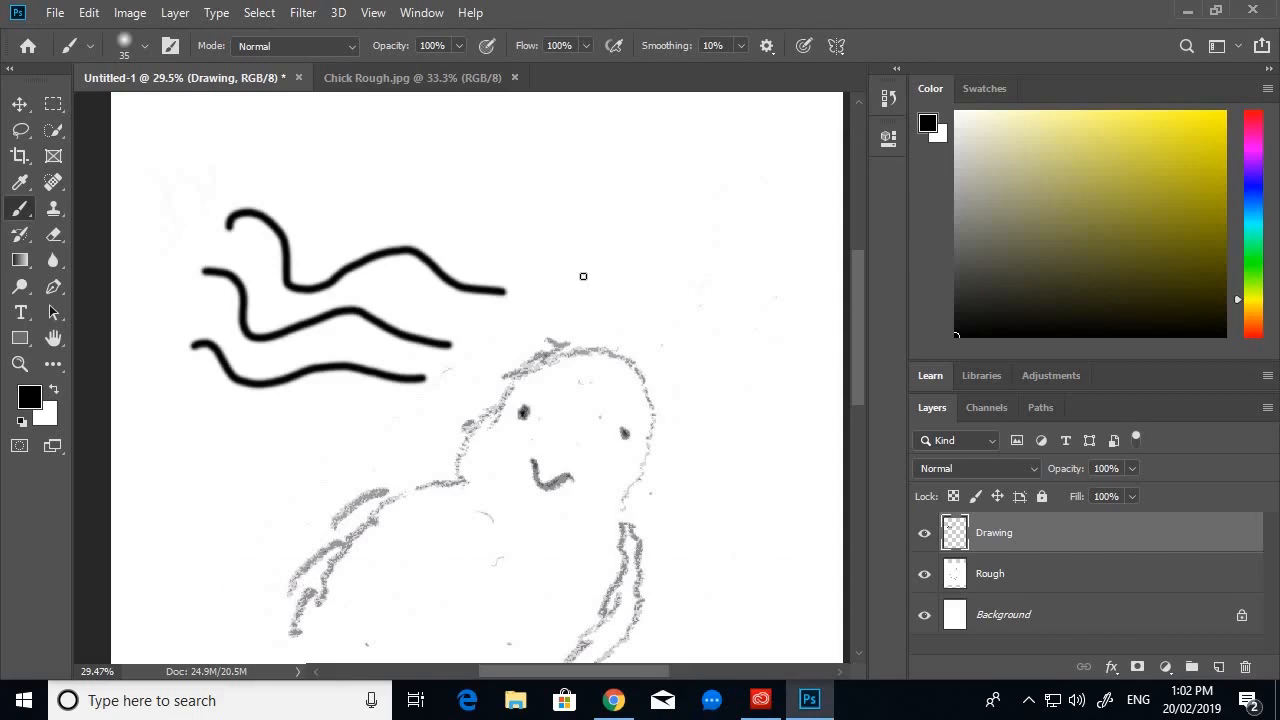
key("ctrl+z")
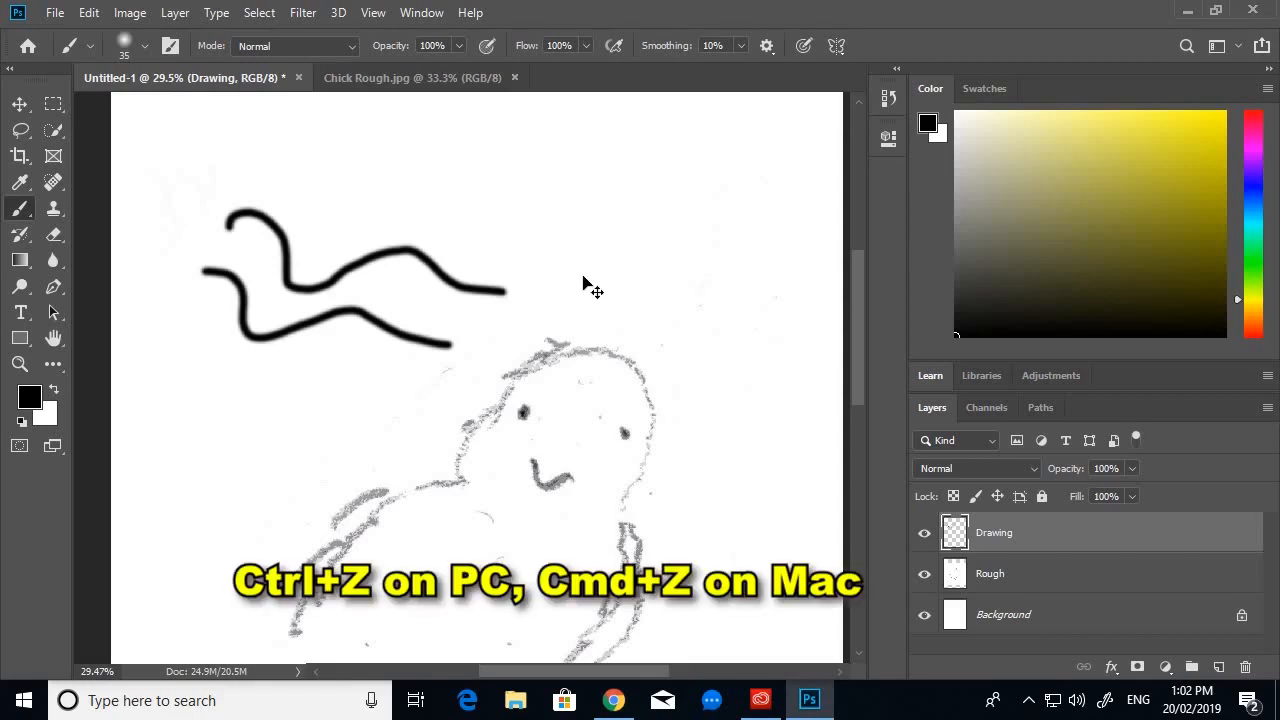
key("ctrl+z")
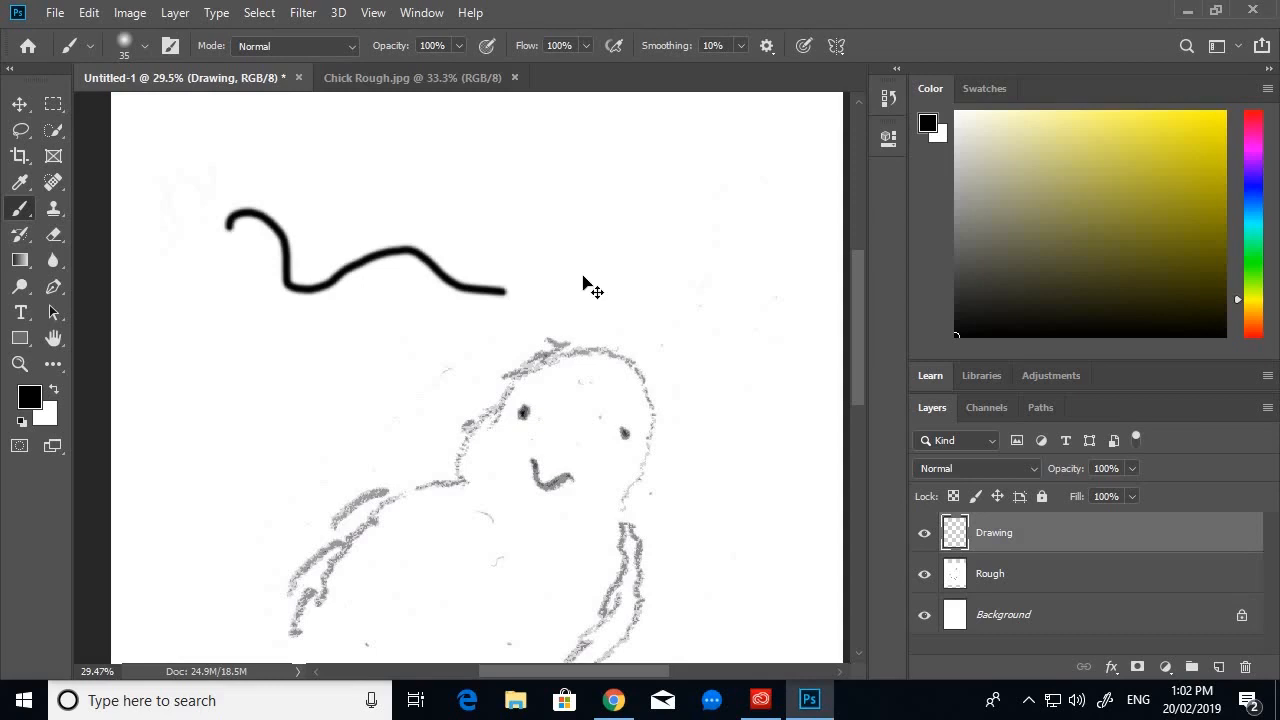
key("ctrl+z")
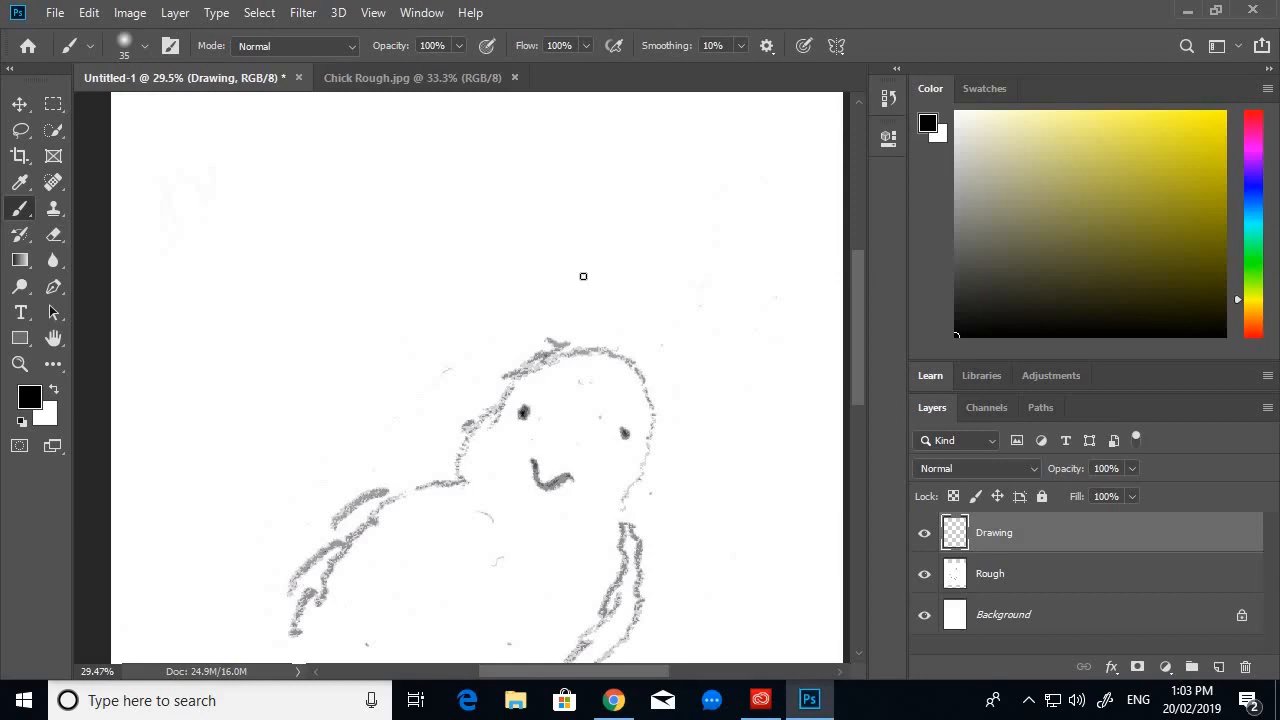
Step: Outline the chick's head on the Drawing layer with short tapered black feather strokes, including a spiky tuft on the crown
scroll(616, 356, "up", 3)
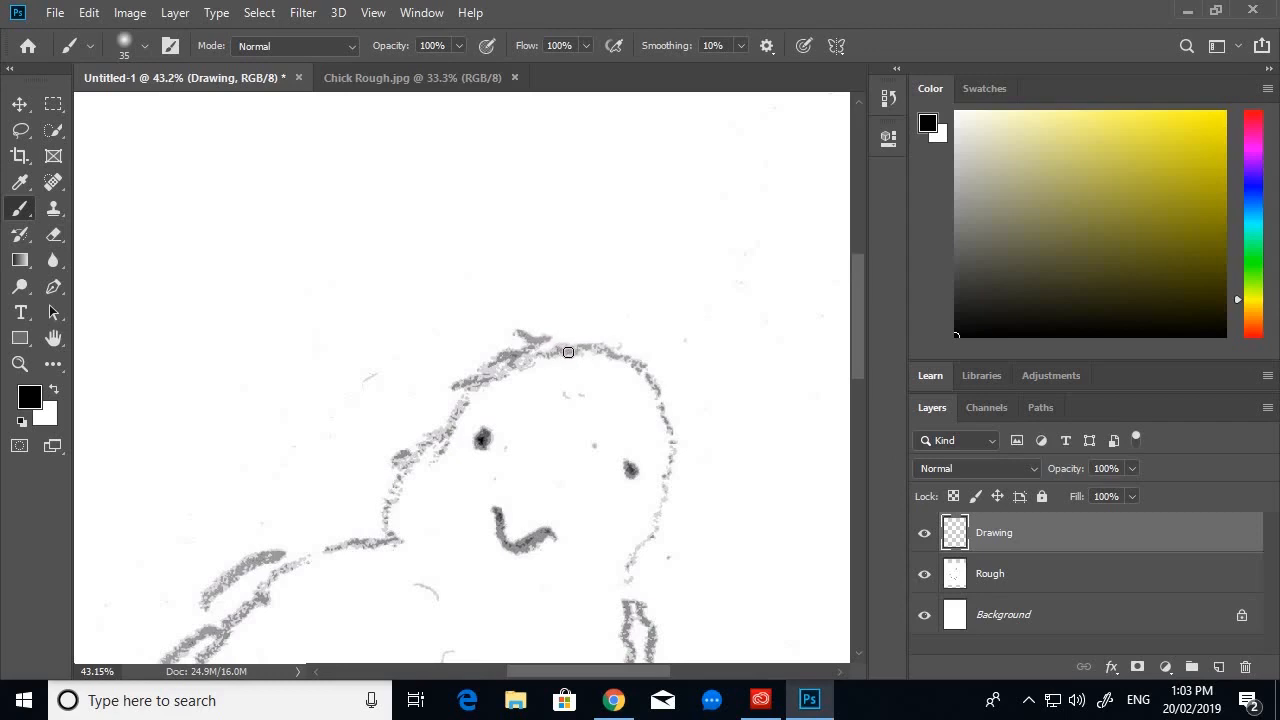
left_click_drag(575, 350, 548, 296)
mouse_move(578, 352)
left_mouse_down()
mouse_move(612, 310)
mouse_move(685, 384)
mouse_move(694, 432)
mouse_move(663, 531)
left_mouse_up()
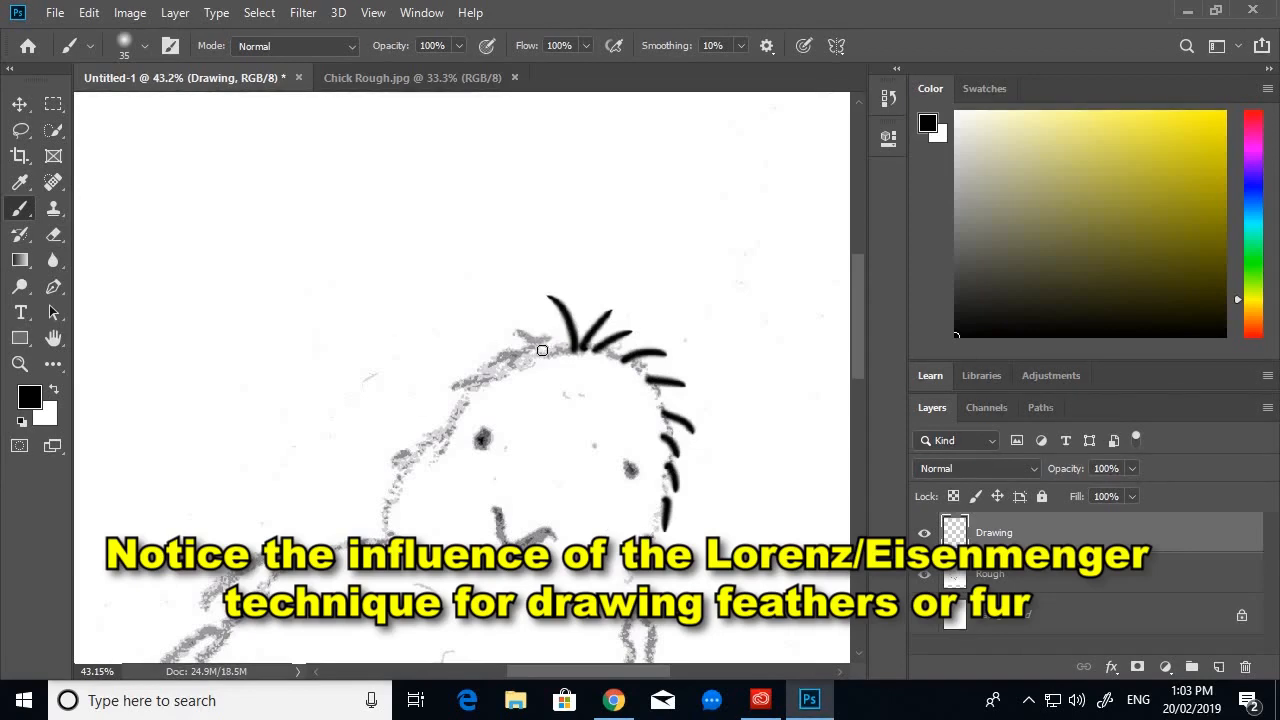
mouse_move(544, 346)
left_mouse_down()
mouse_move(497, 356)
mouse_move(486, 383)
mouse_move(447, 403)
mouse_move(392, 512)
left_mouse_up()
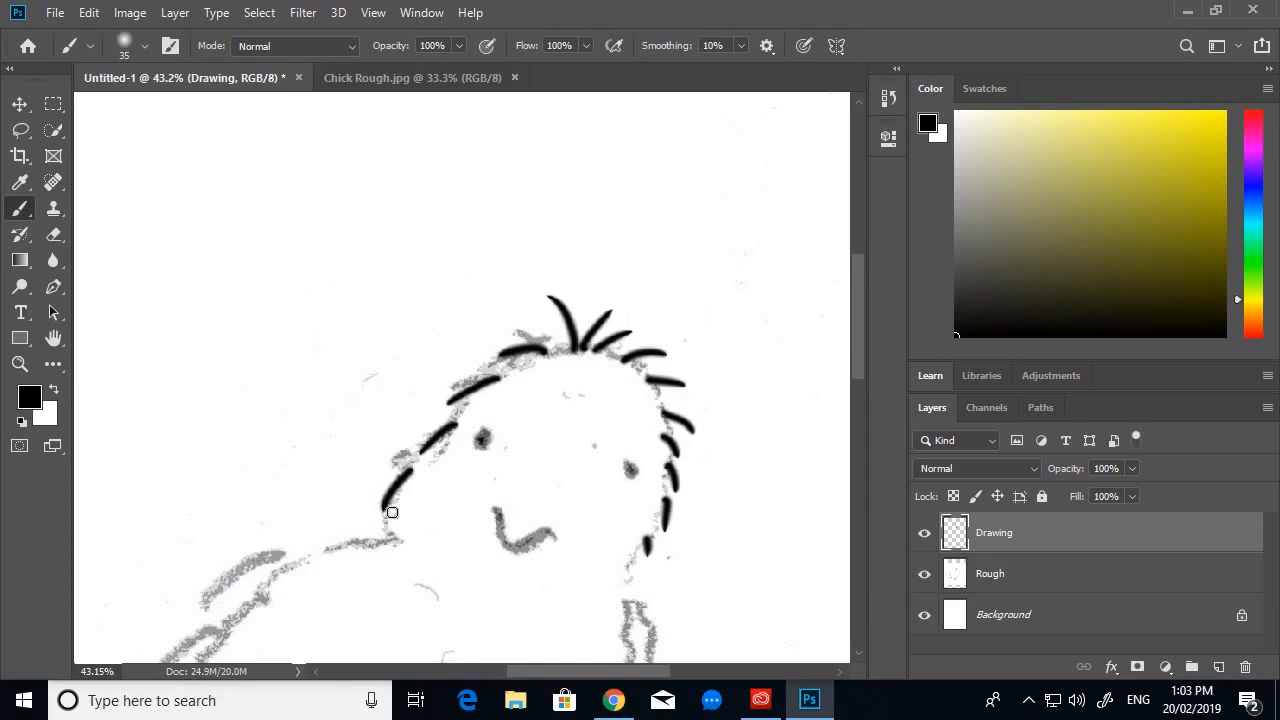
Step: Draw a long curved stroke for the outer edge of the chick's right-hand wing and short feather strokes along the breast beside it
scroll(541, 468, "down", 5)
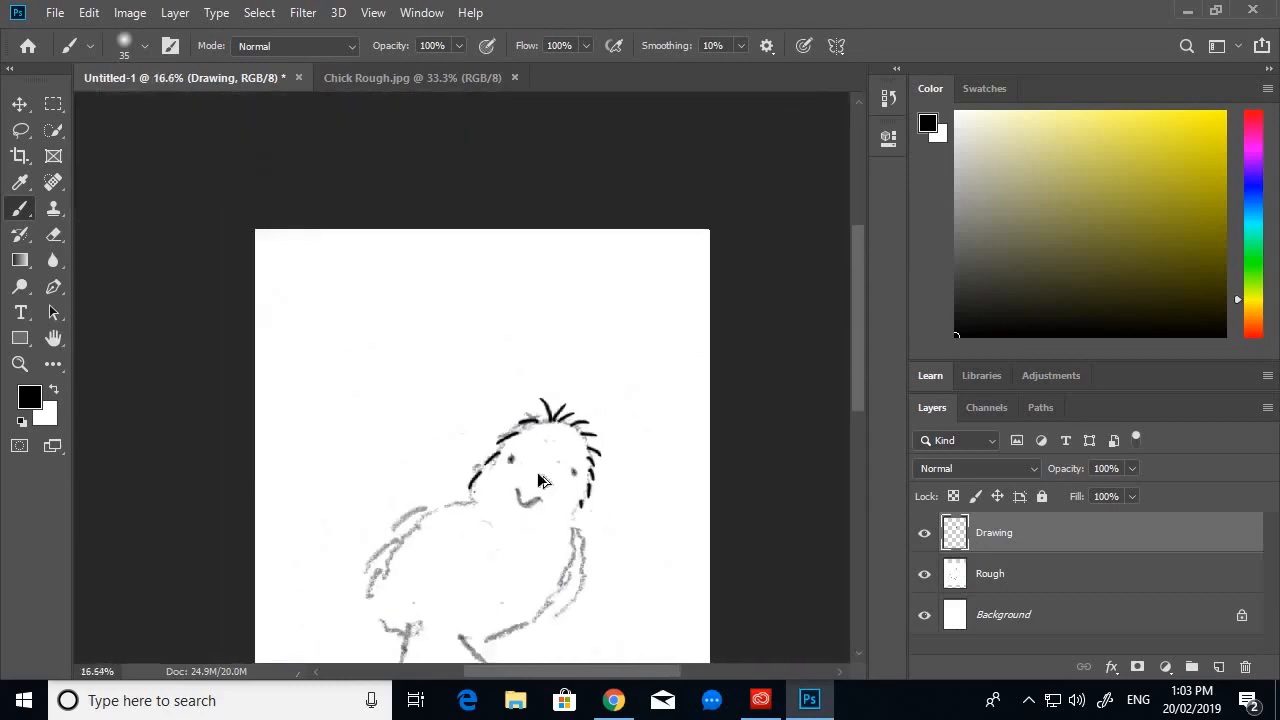
scroll(538, 480, "up", 1)
scroll(555, 292, "up", 2)
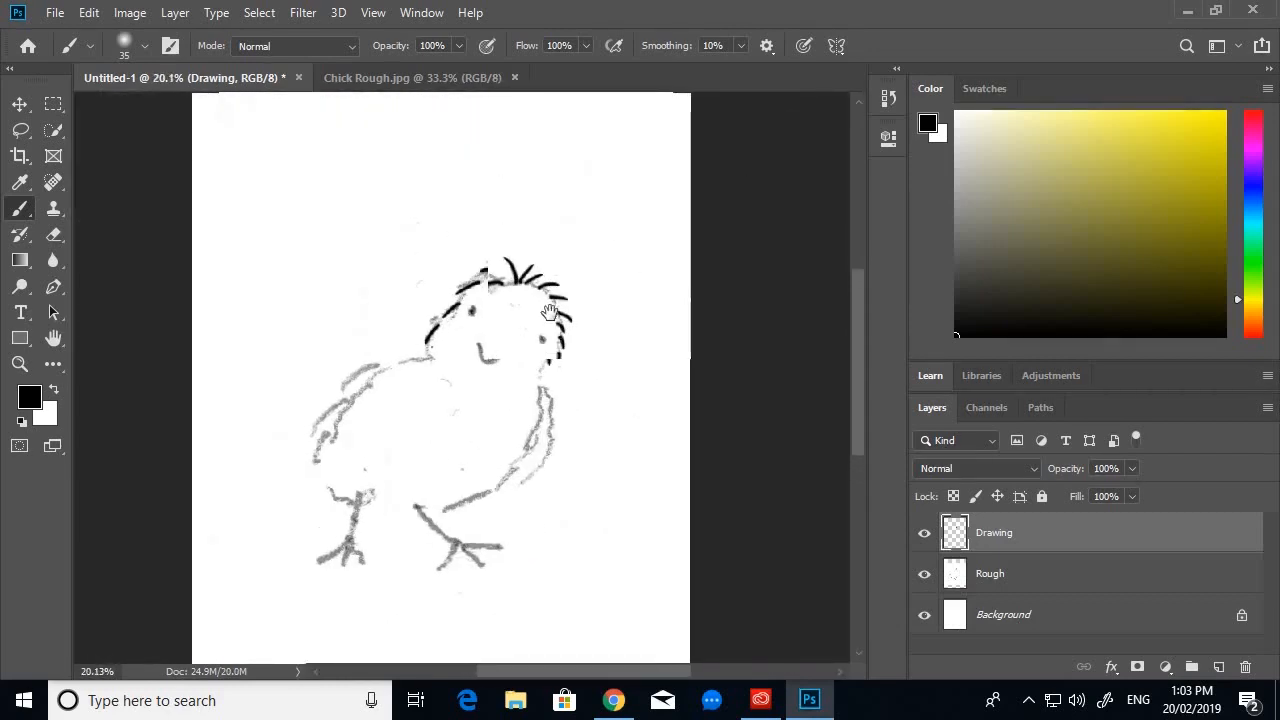
scroll(553, 292, "up", 2)
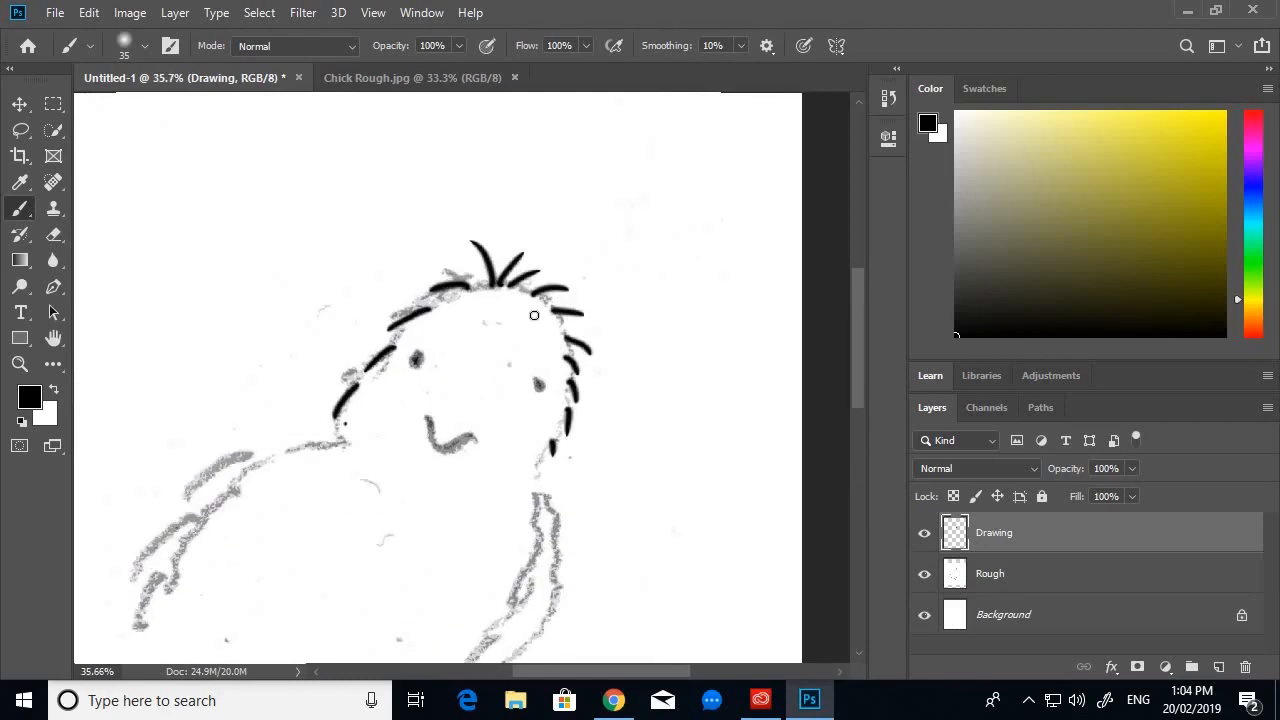
scroll(628, 420, "down", 3)
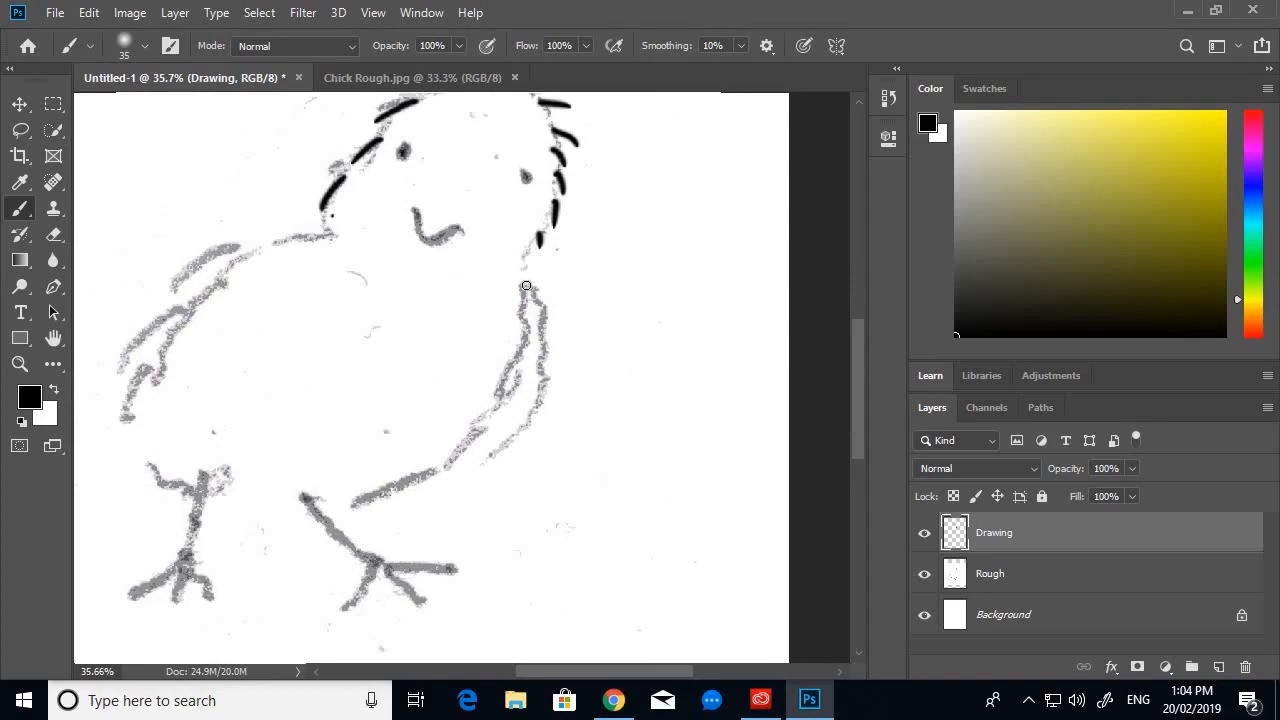
mouse_move(526, 286)
left_mouse_down()
mouse_move(544, 306)
mouse_move(538, 388)
mouse_move(473, 467)
left_mouse_up()
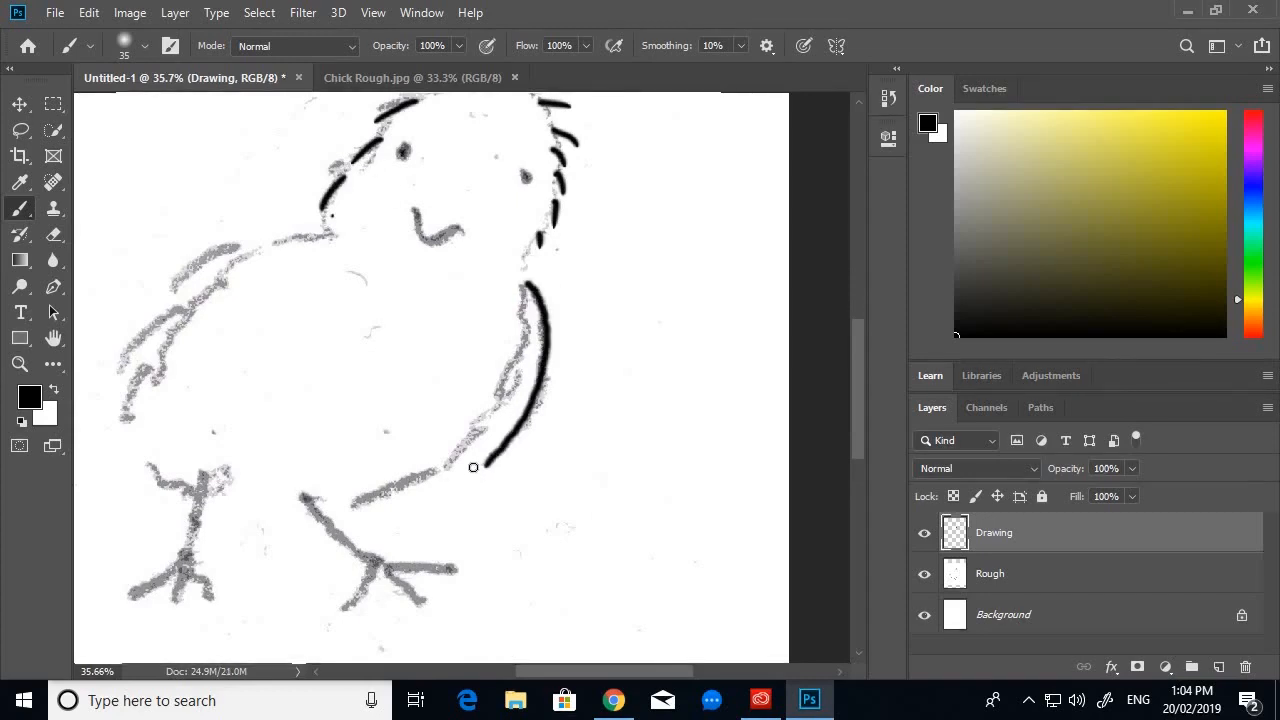
key("ctrl+z")
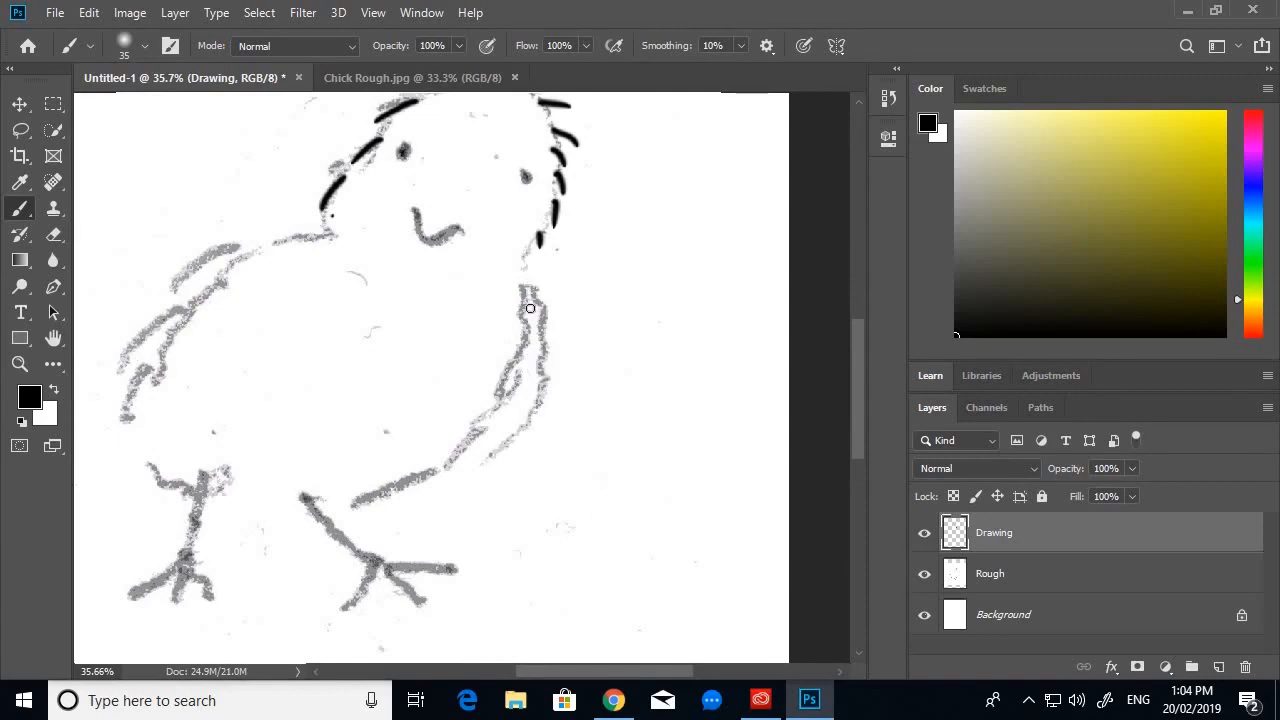
mouse_move(534, 285)
left_mouse_down()
mouse_move(548, 358)
mouse_move(539, 389)
mouse_move(476, 483)
left_mouse_up()
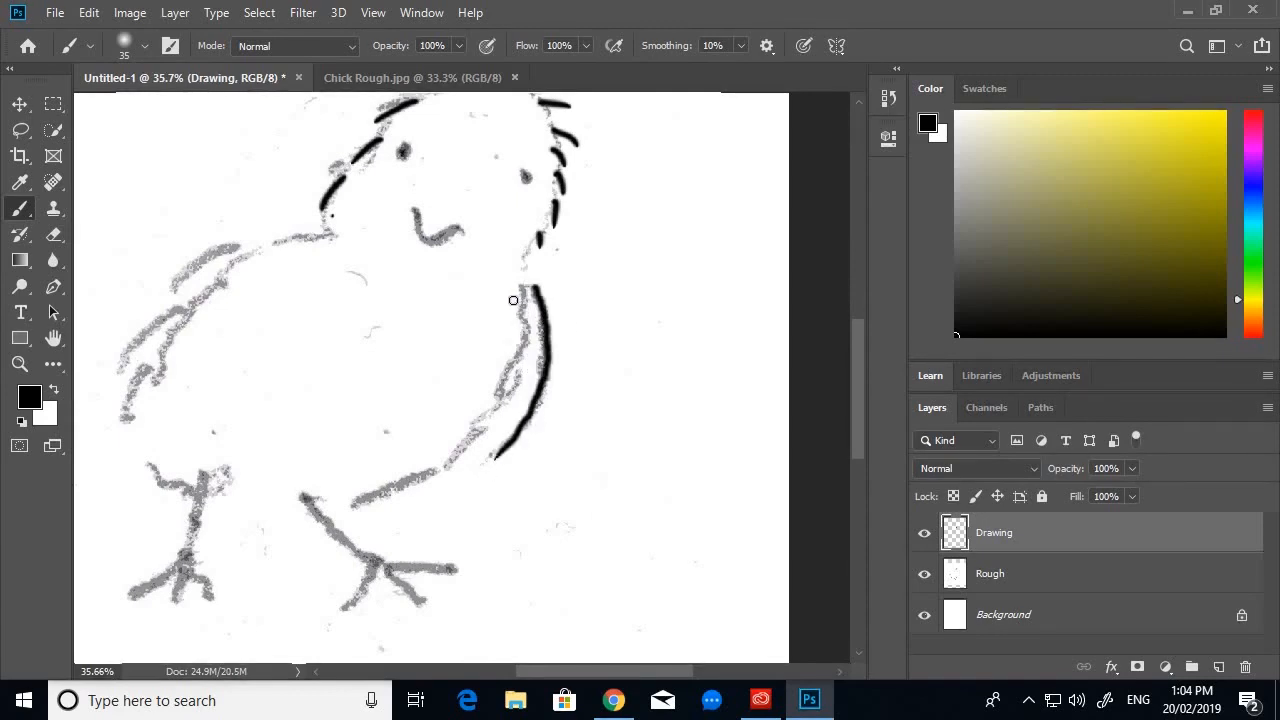
mouse_move(517, 294)
left_mouse_down()
mouse_move(500, 425)
mouse_move(484, 404)
mouse_move(488, 420)
mouse_move(430, 479)
left_mouse_up()
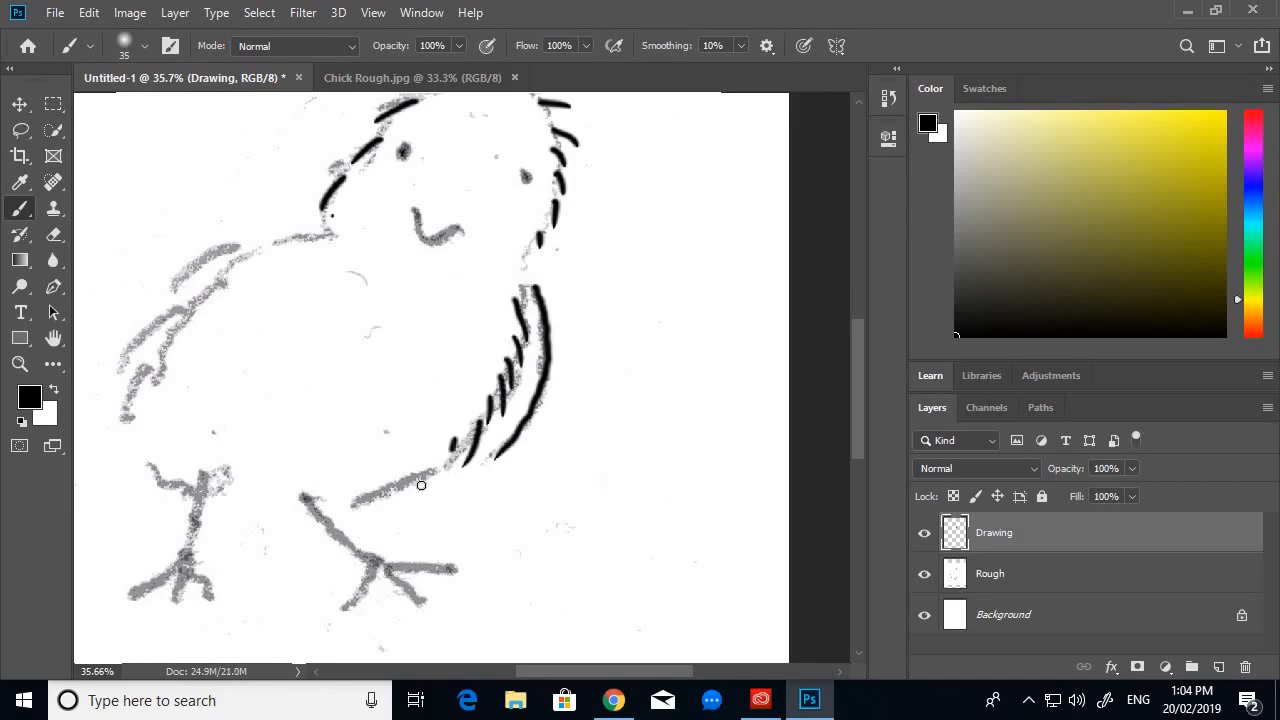
Step: Trace the left-hand wing, back, rump and belly of the chick with curved, broken black strokes
mouse_move(241, 243)
left_mouse_down()
mouse_move(170, 291)
mouse_move(128, 358)
left_mouse_up()
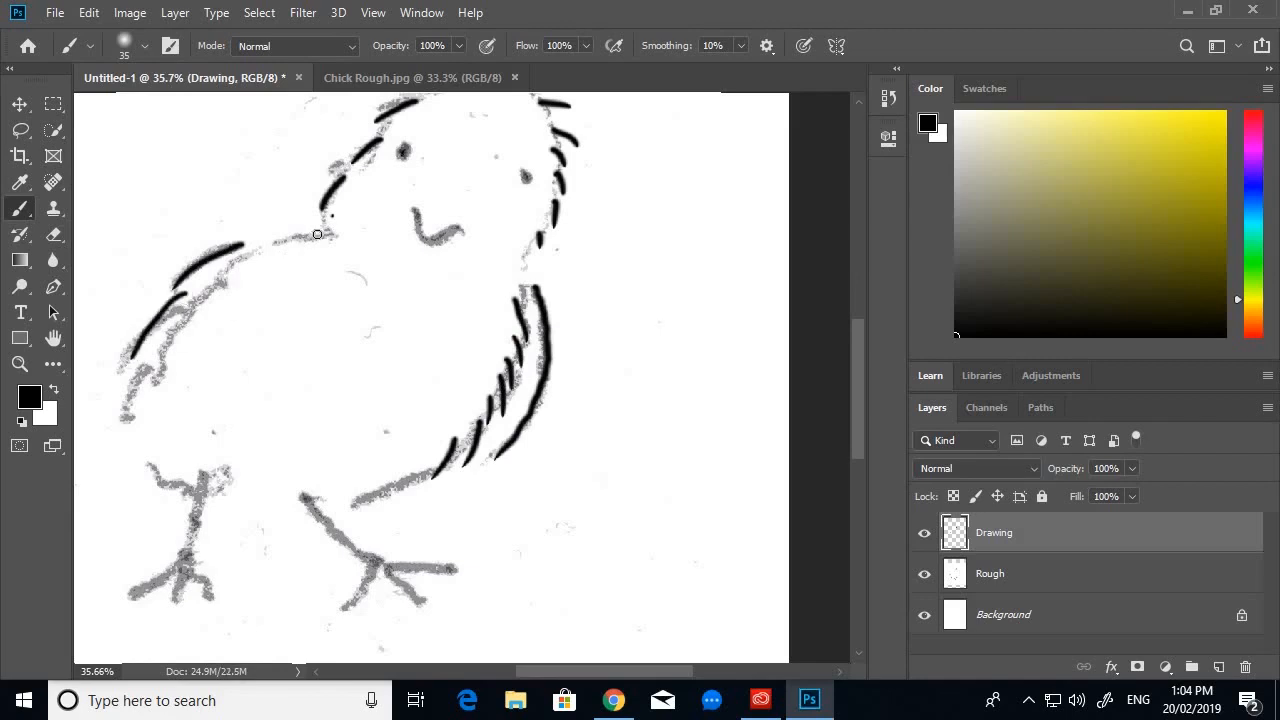
mouse_move(317, 234)
left_mouse_down()
mouse_move(186, 315)
mouse_move(195, 324)
mouse_move(146, 400)
mouse_move(165, 391)
mouse_move(132, 411)
mouse_move(144, 460)
mouse_move(185, 480)
left_mouse_up()
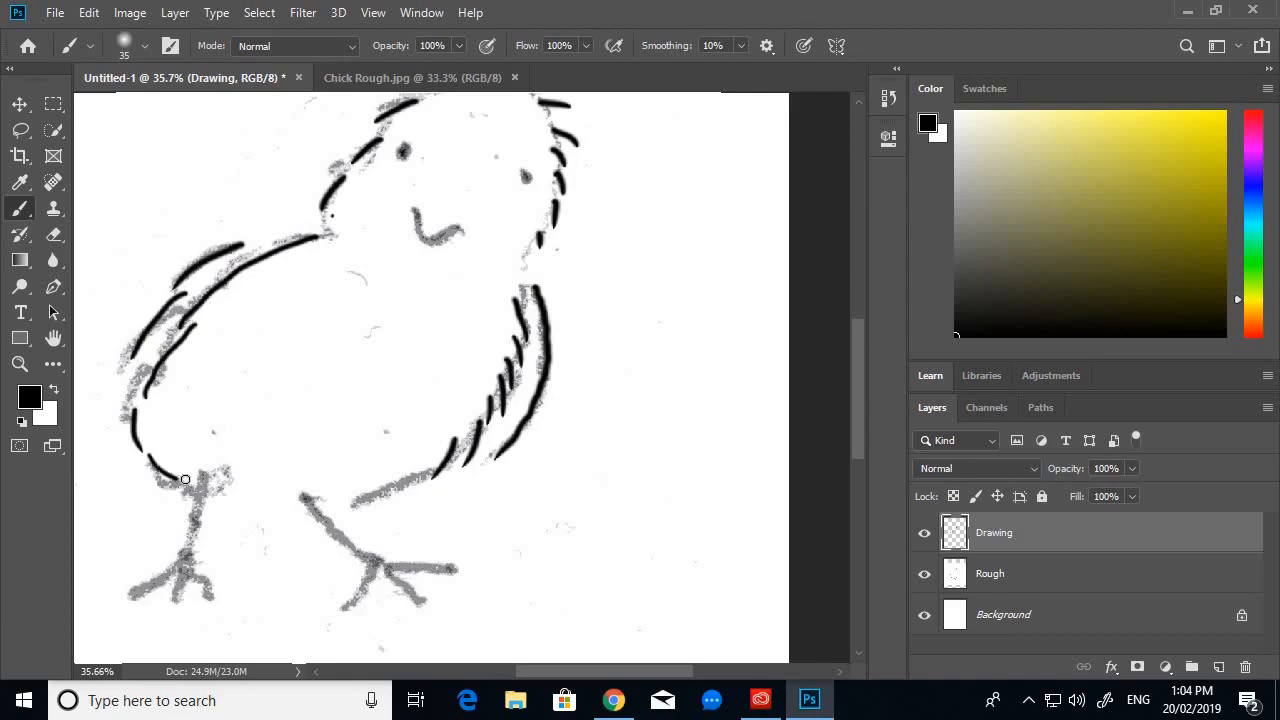
left_click_drag(411, 476, 321, 519)
left_click_drag(212, 503, 302, 523)
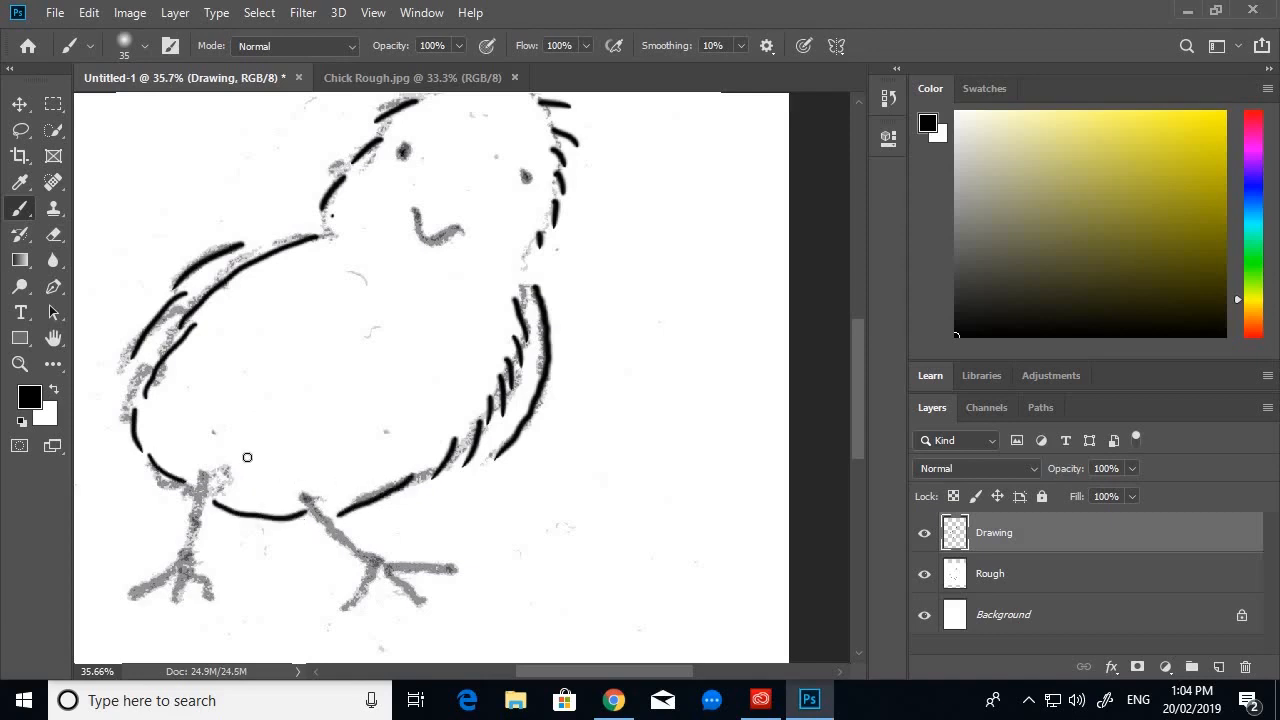
Step: Fill in both eyes as solid black dots and draw the V-shaped beak over the rough sketch
scroll(321, 363, "down", 2)
scroll(383, 318, "down", 1)
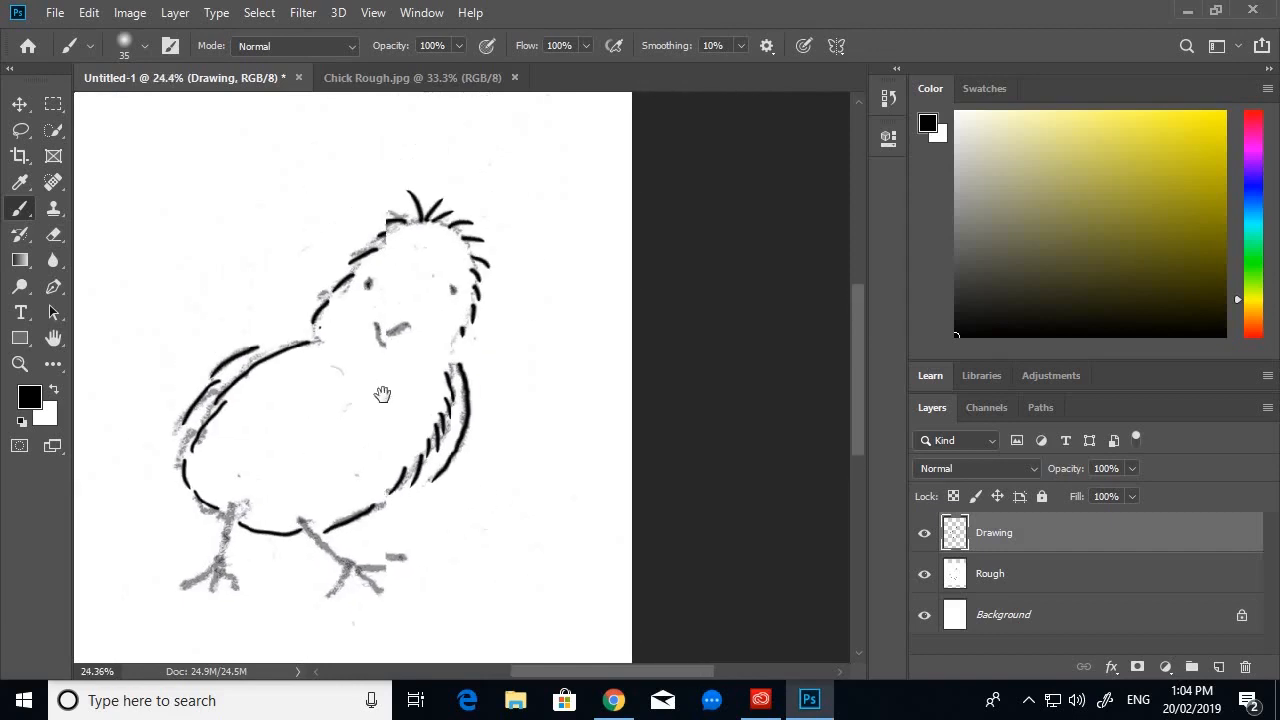
scroll(372, 295, "up", 6)
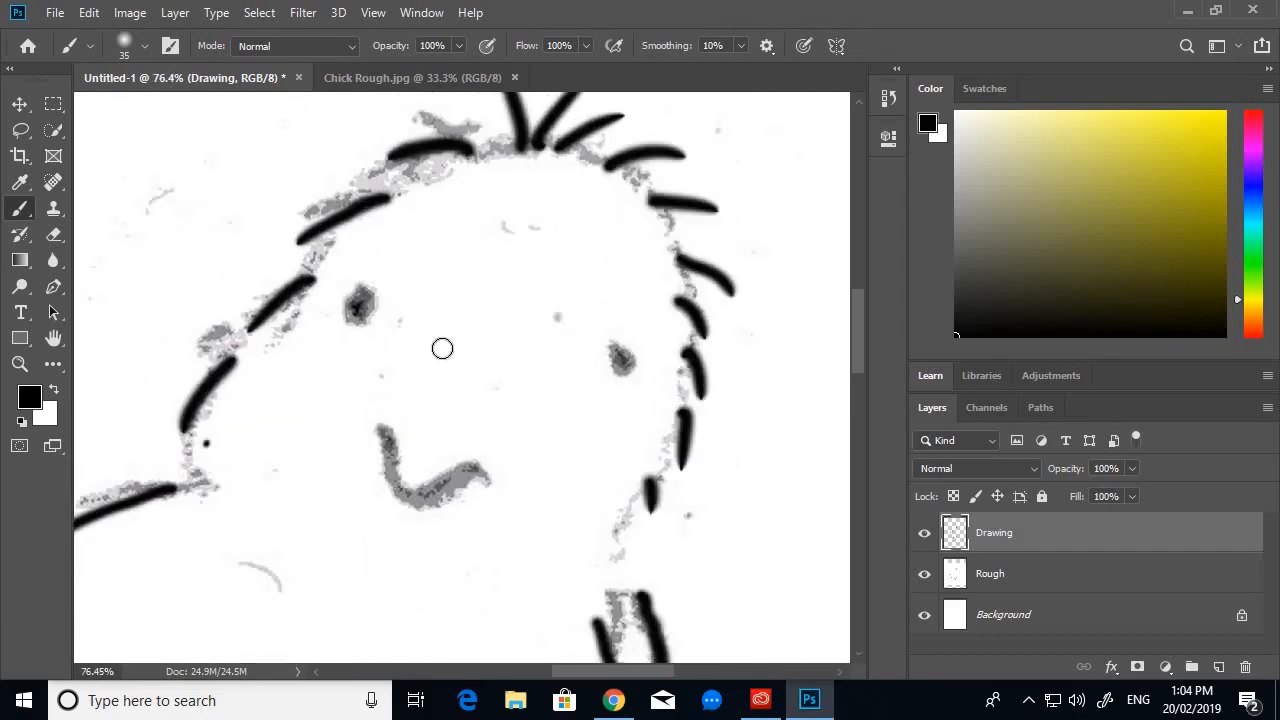
left_click_drag(361, 302, 362, 314)
left_click_drag(614, 357, 621, 363)
mouse_move(382, 430)
left_mouse_down()
mouse_move(408, 490)
mouse_move(399, 474)
mouse_move(420, 495)
mouse_move(458, 472)
mouse_move(422, 497)
mouse_move(473, 476)
left_mouse_up()
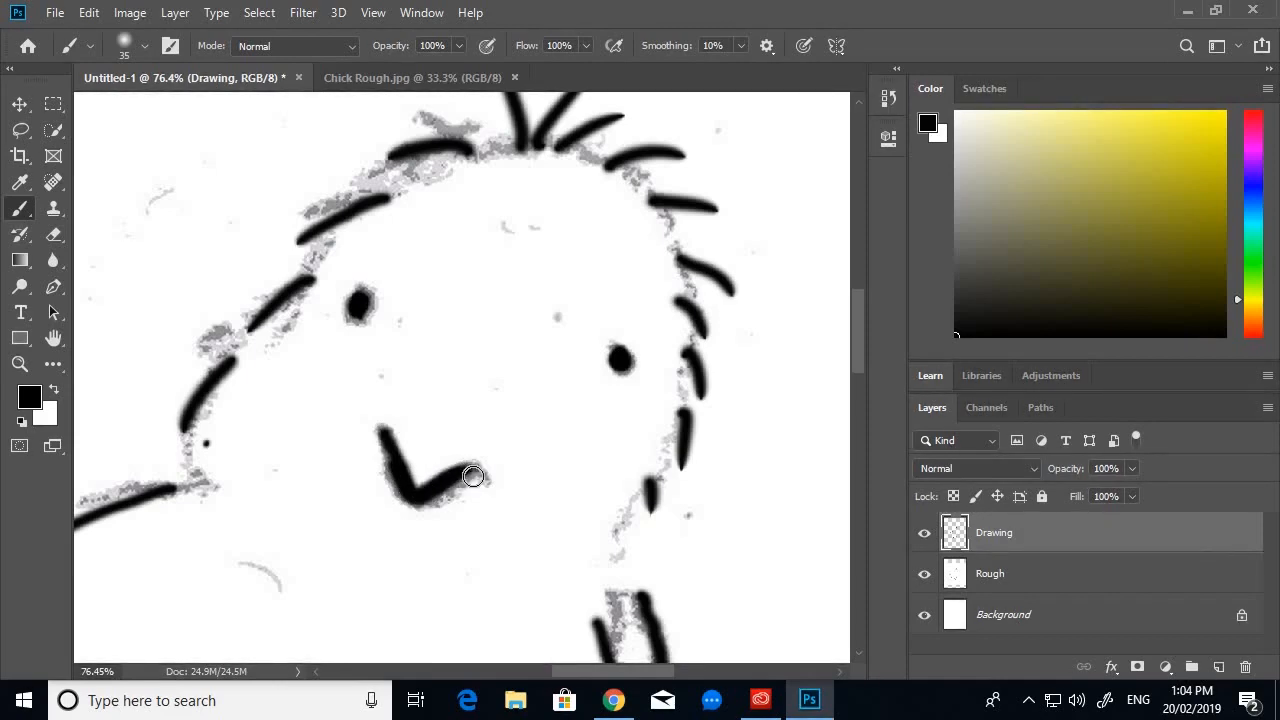
Step: Draw both legs and their three-toed feet with thick black strokes over the rough sketch
scroll(473, 476, "down", 10)
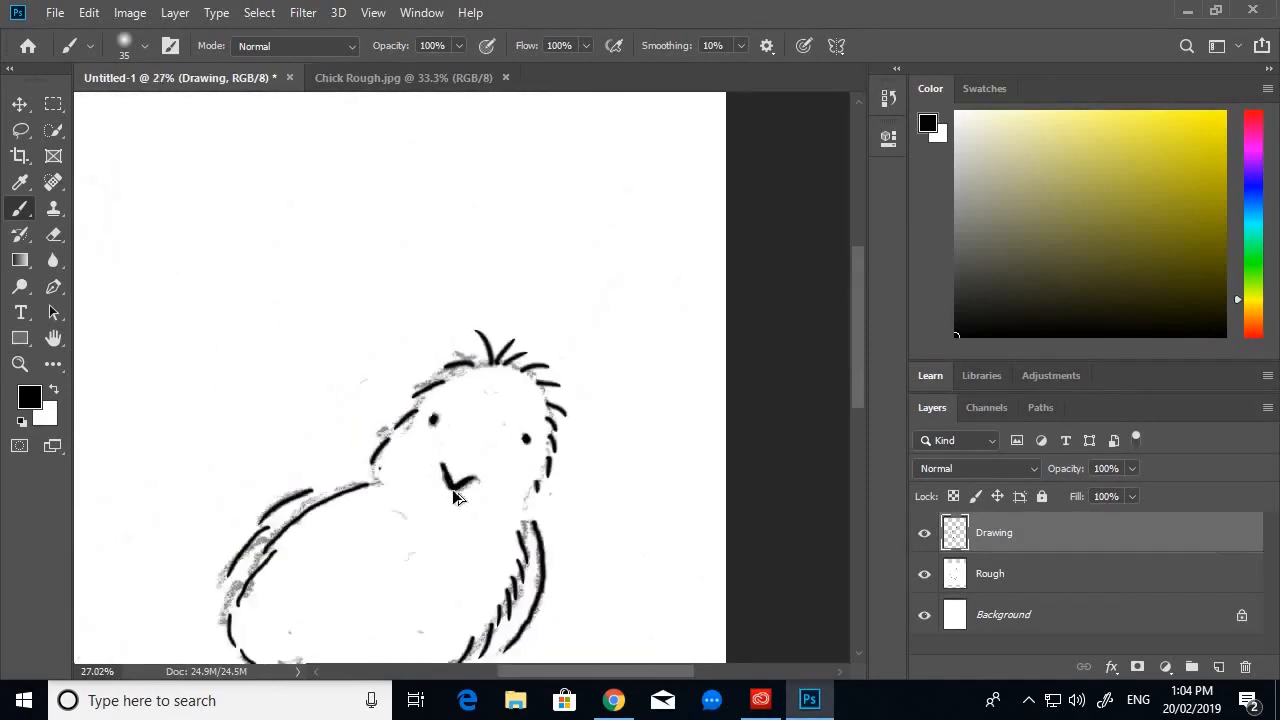
left_click_drag(506, 459, 538, 261)
scroll(342, 471, "up", 7)
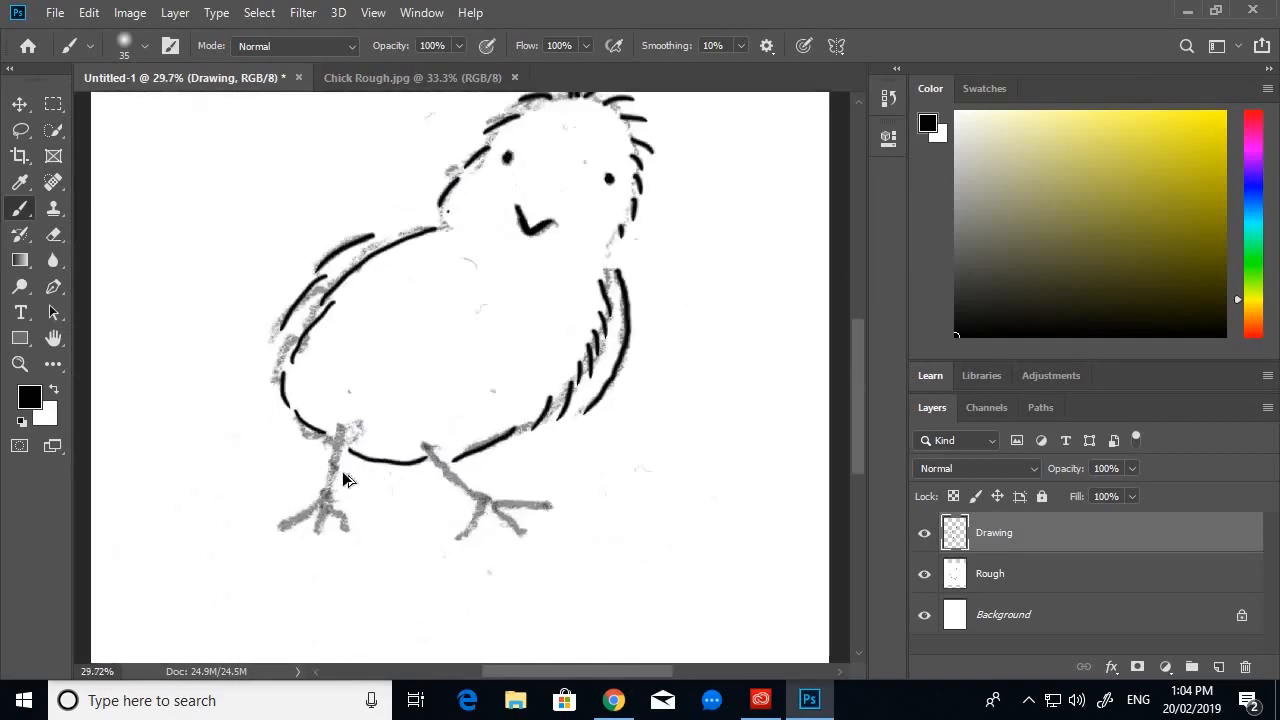
scroll(342, 479, "up", 1)
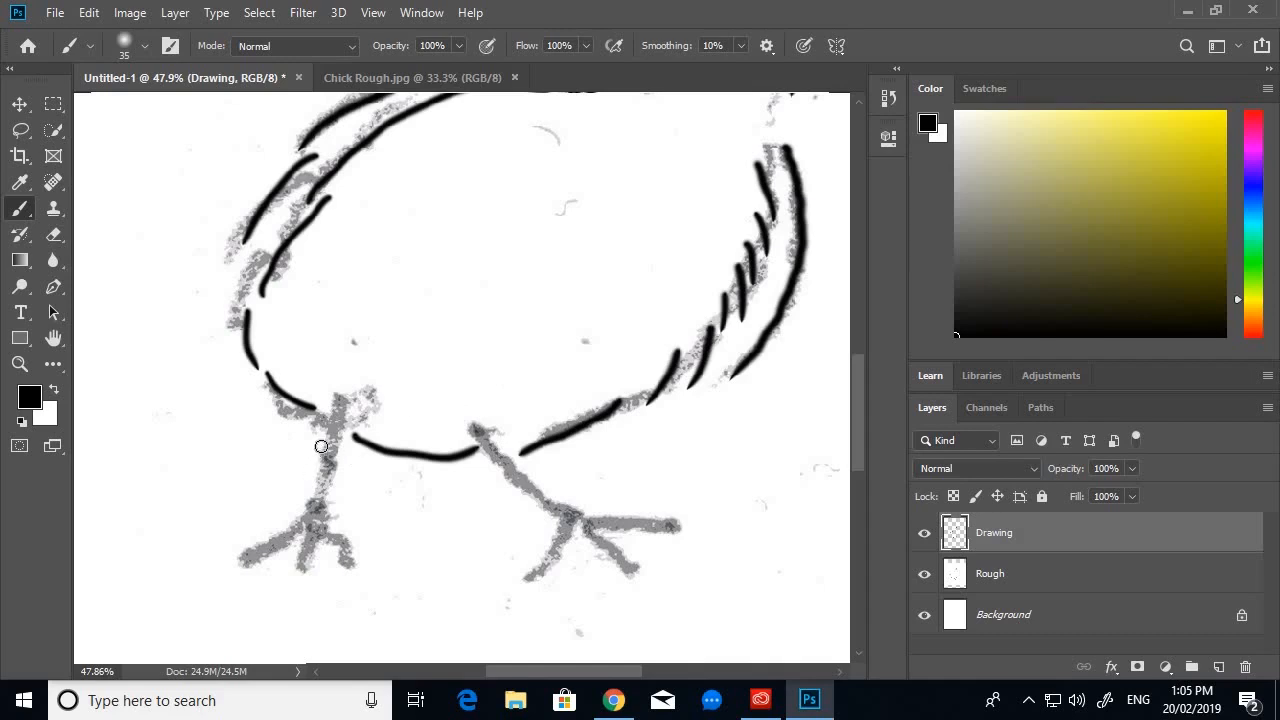
mouse_move(334, 459)
left_mouse_down()
mouse_move(344, 404)
mouse_move(321, 506)
mouse_move(261, 551)
mouse_move(317, 508)
mouse_move(312, 518)
mouse_move(323, 492)
mouse_move(303, 554)
mouse_move(322, 532)
mouse_move(350, 564)
left_mouse_up()
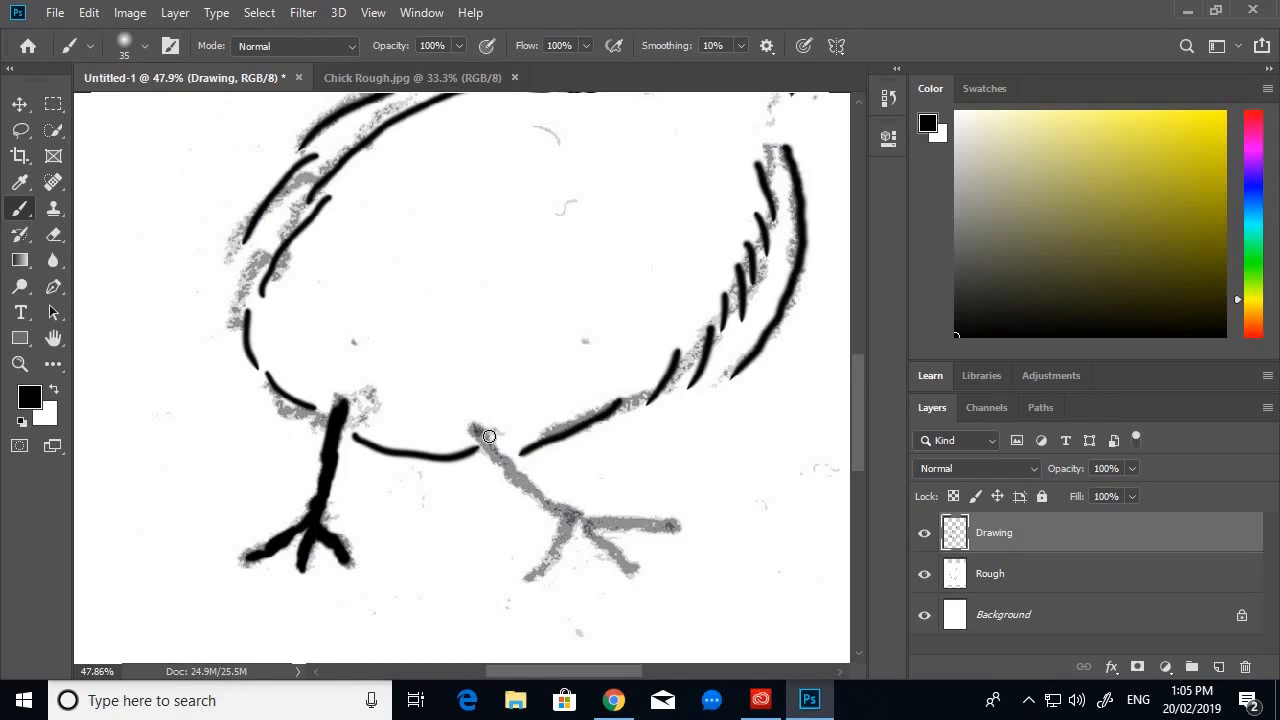
mouse_move(489, 437)
left_mouse_down()
mouse_move(472, 425)
mouse_move(565, 515)
mouse_move(552, 514)
left_mouse_up()
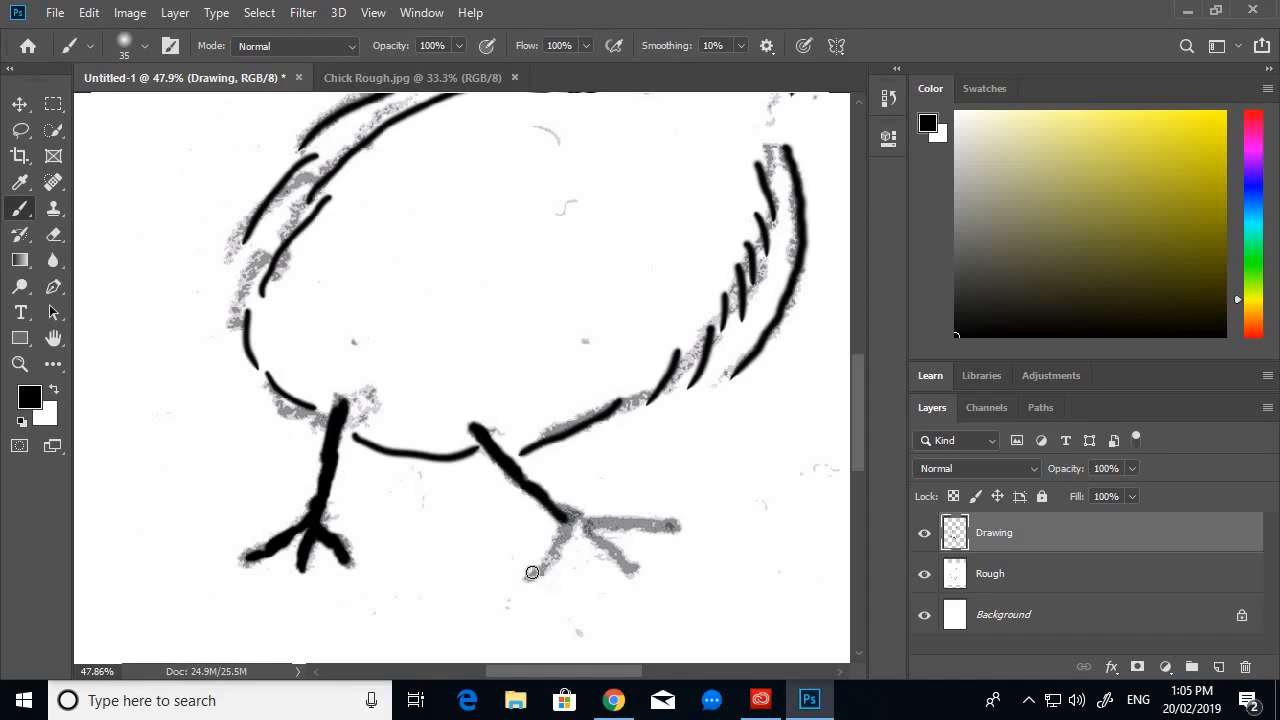
mouse_move(532, 572)
left_mouse_down()
mouse_move(570, 511)
mouse_move(567, 527)
mouse_move(613, 515)
mouse_move(571, 522)
mouse_move(622, 562)
left_mouse_up()
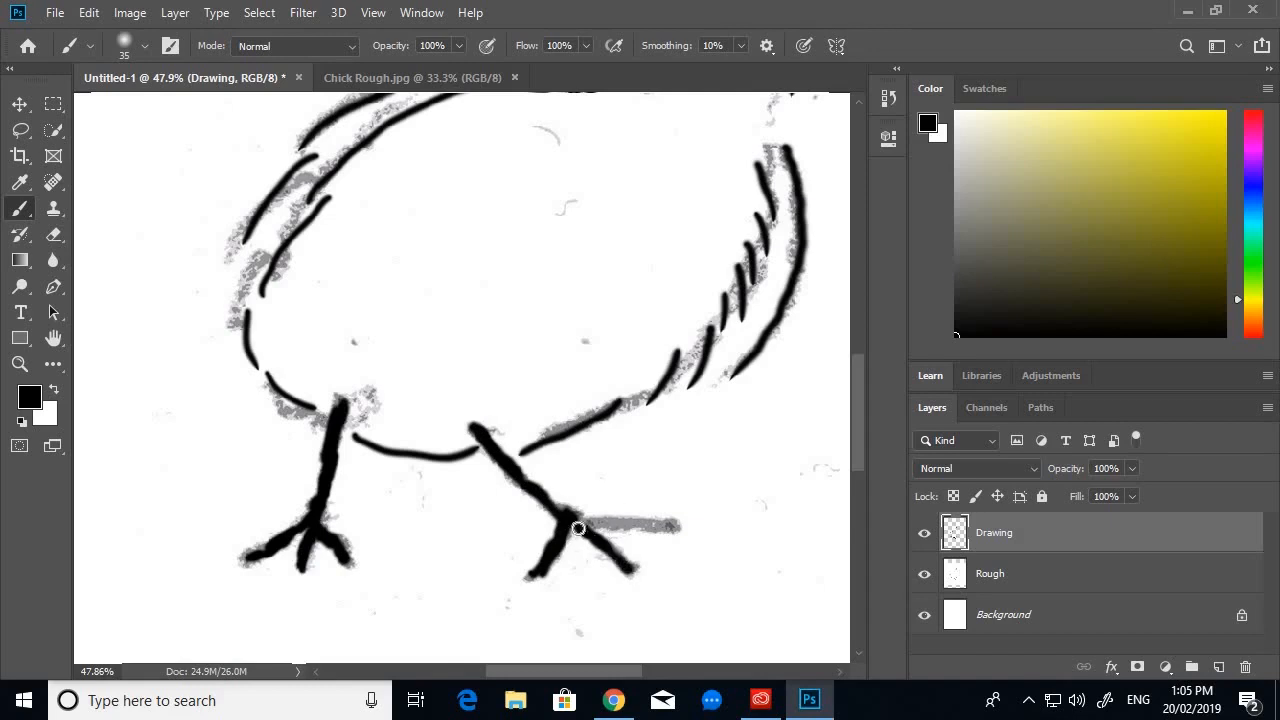
left_click_drag(582, 521, 671, 525)
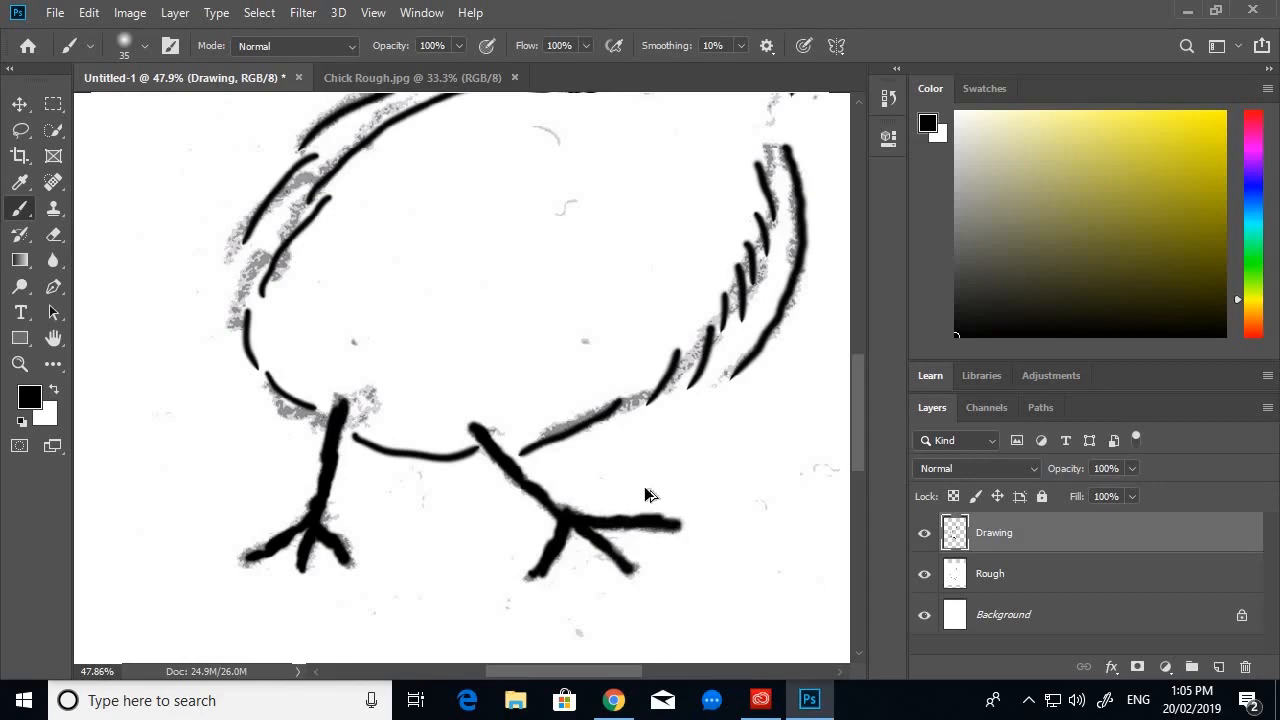
Step: Hide the Rough layer and check the finished line drawing on its own
scroll(520, 475, "down", 3)
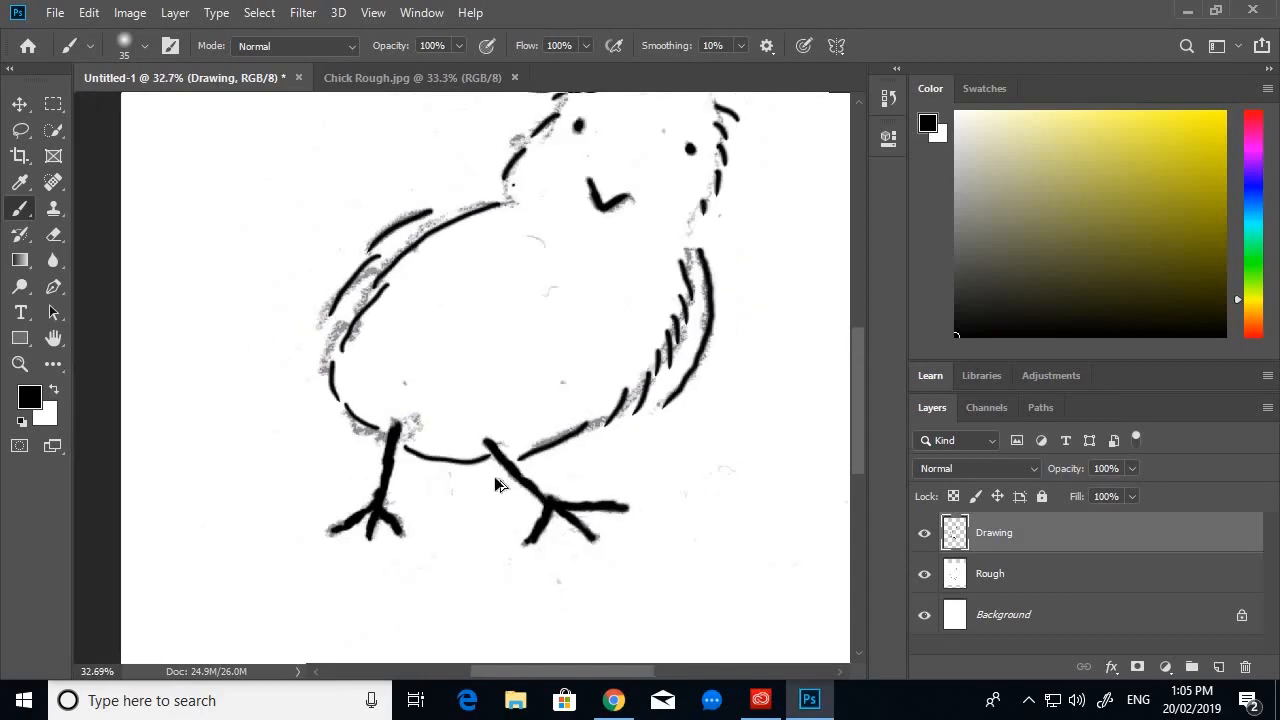
scroll(495, 478, "down", 3)
scroll(495, 485, "down", 1)
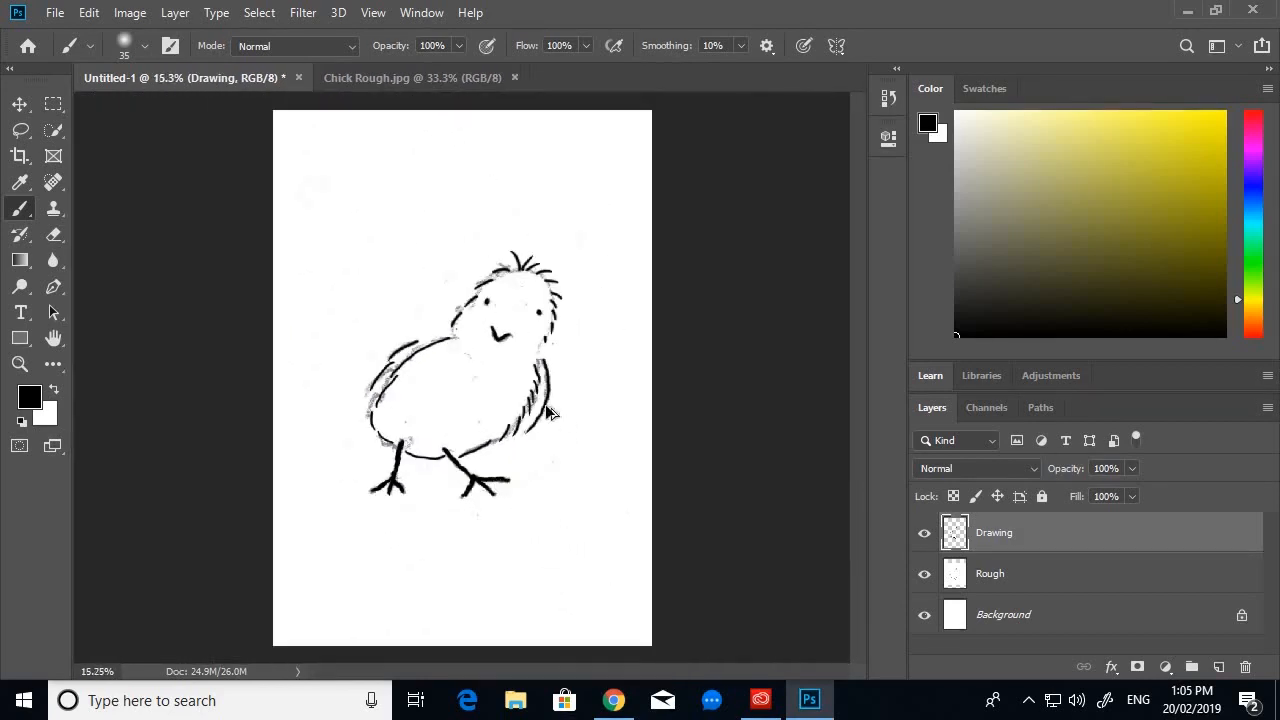
scroll(538, 397, "up", 1)
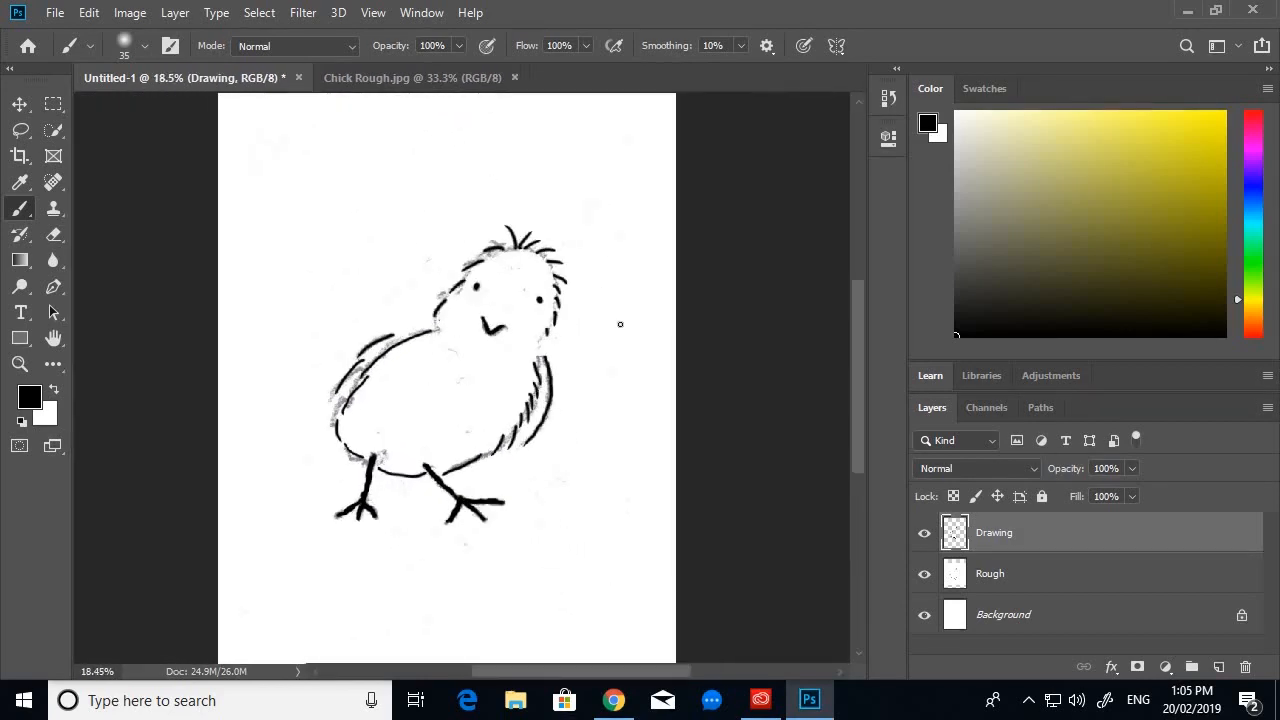
left_click(925, 574)
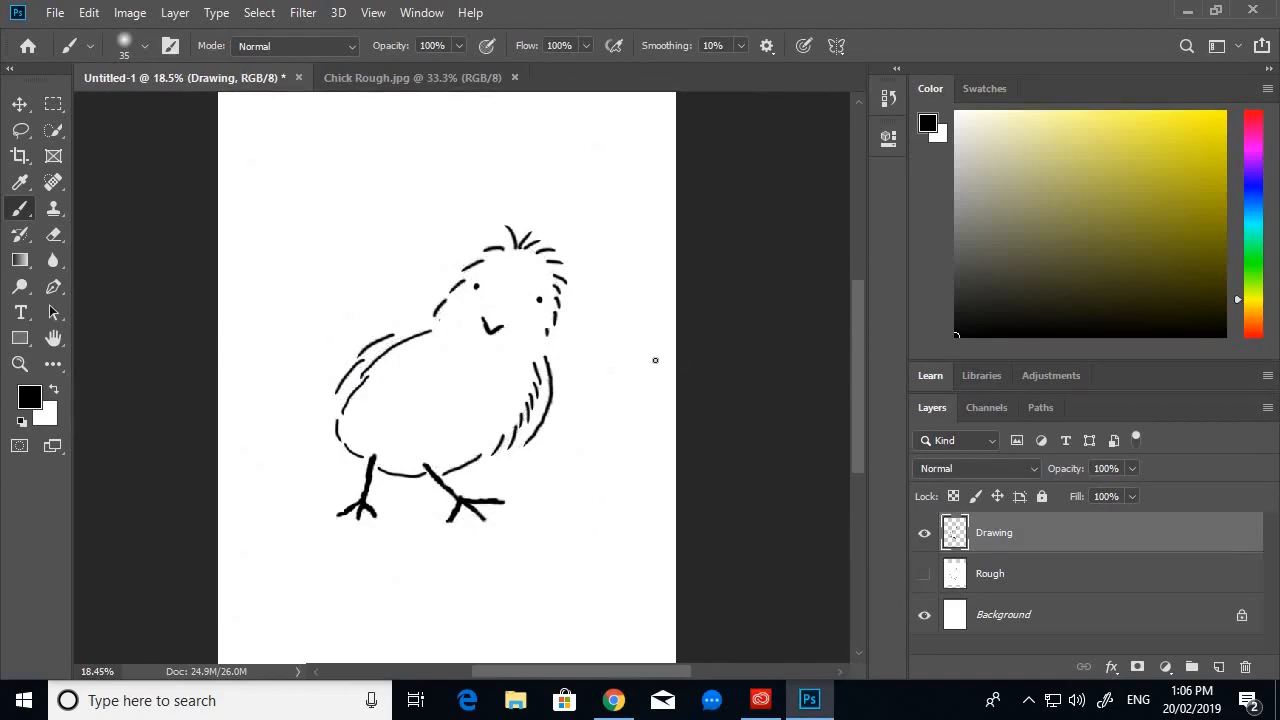
scroll(543, 306, "down", 2)
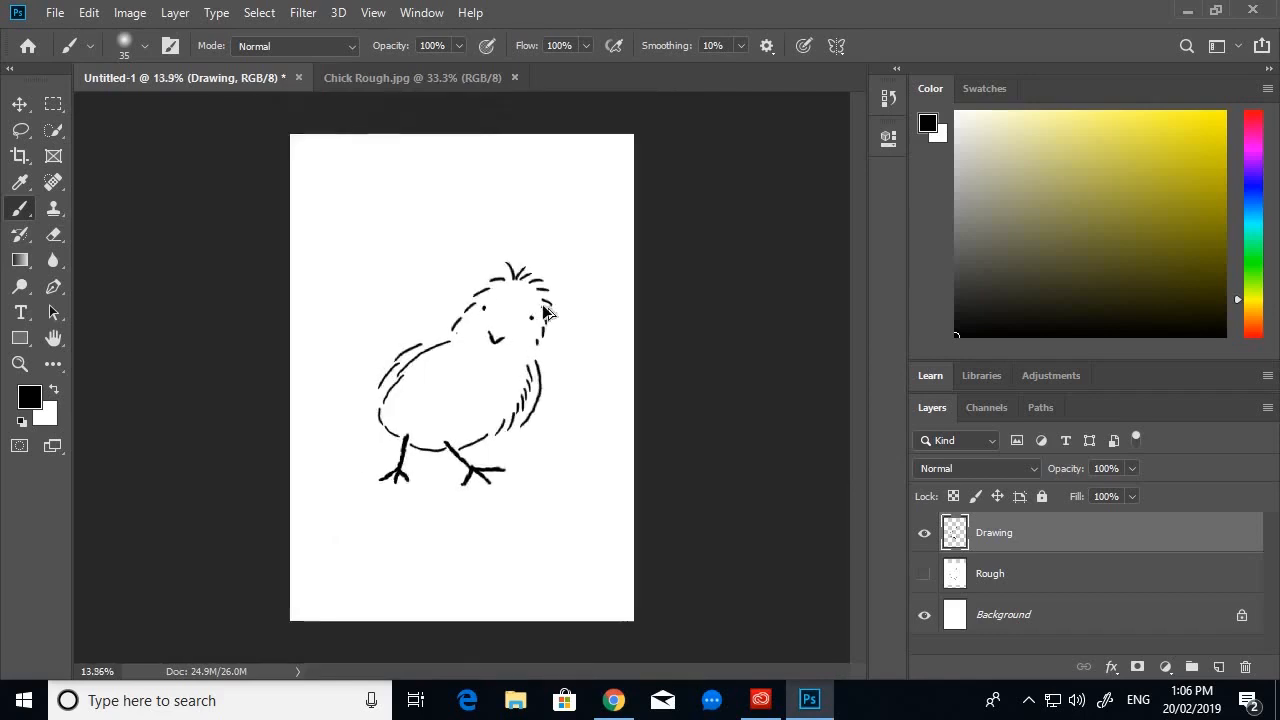
scroll(515, 320, "up", 2)
scroll(505, 323, "up", 2)
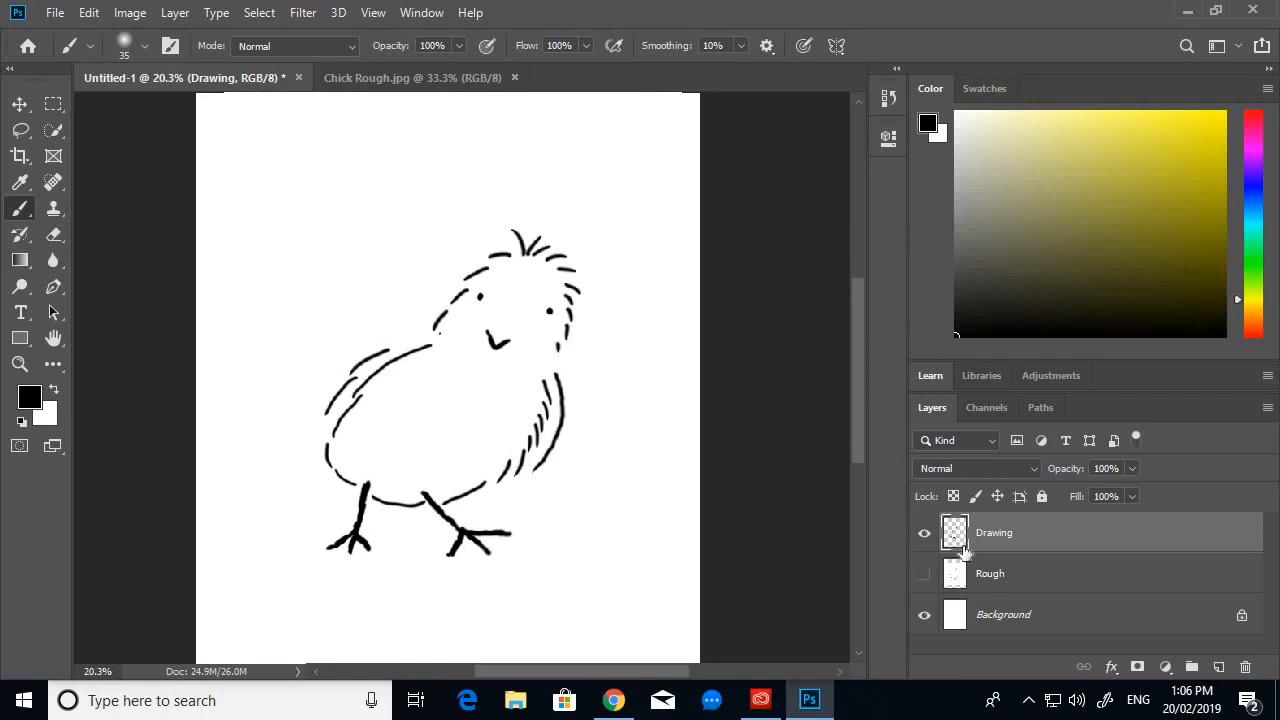
Step: Add a new layer named Paint and place it directly beneath the Drawing layer
left_click(1220, 668)
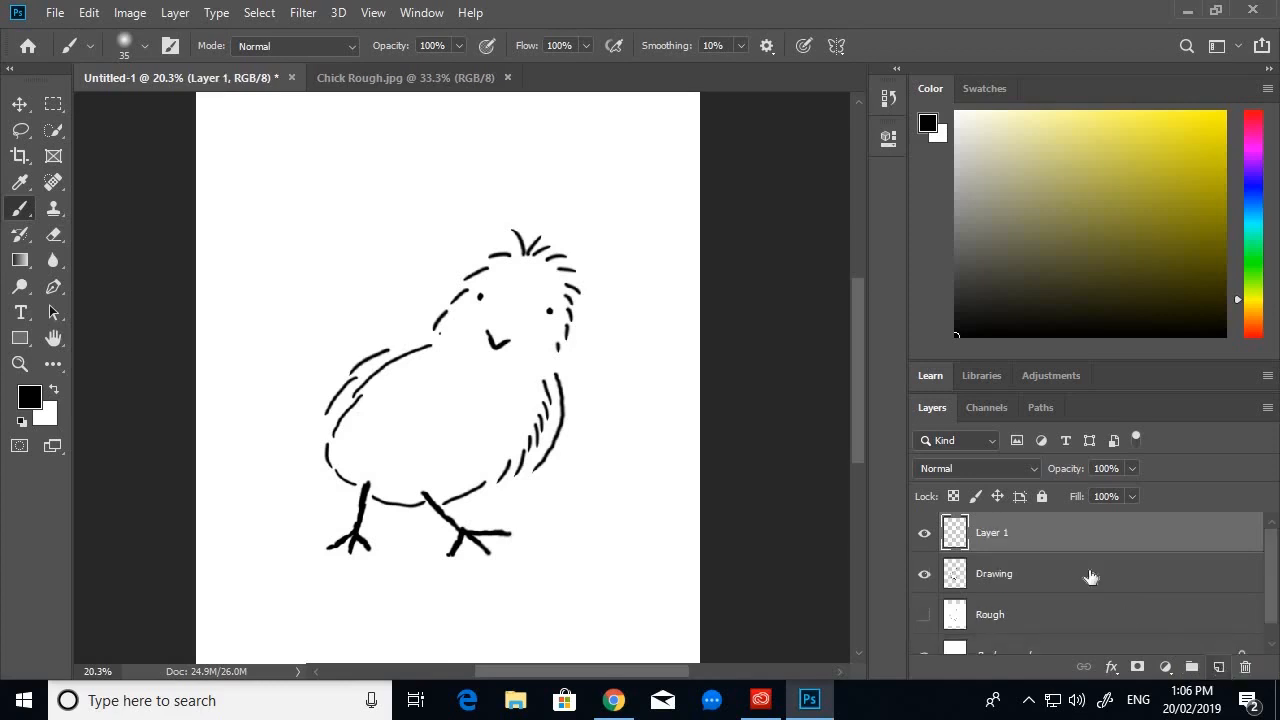
double_click(990, 533)
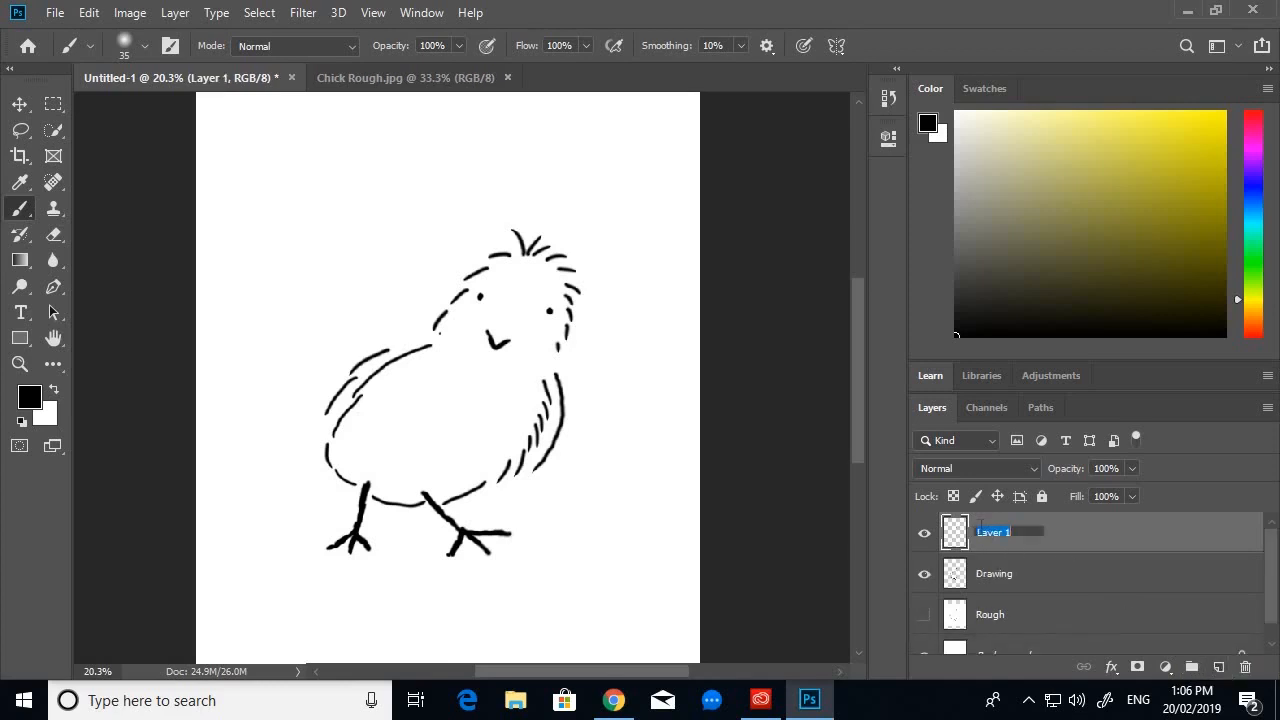
type("F")
key("Return")
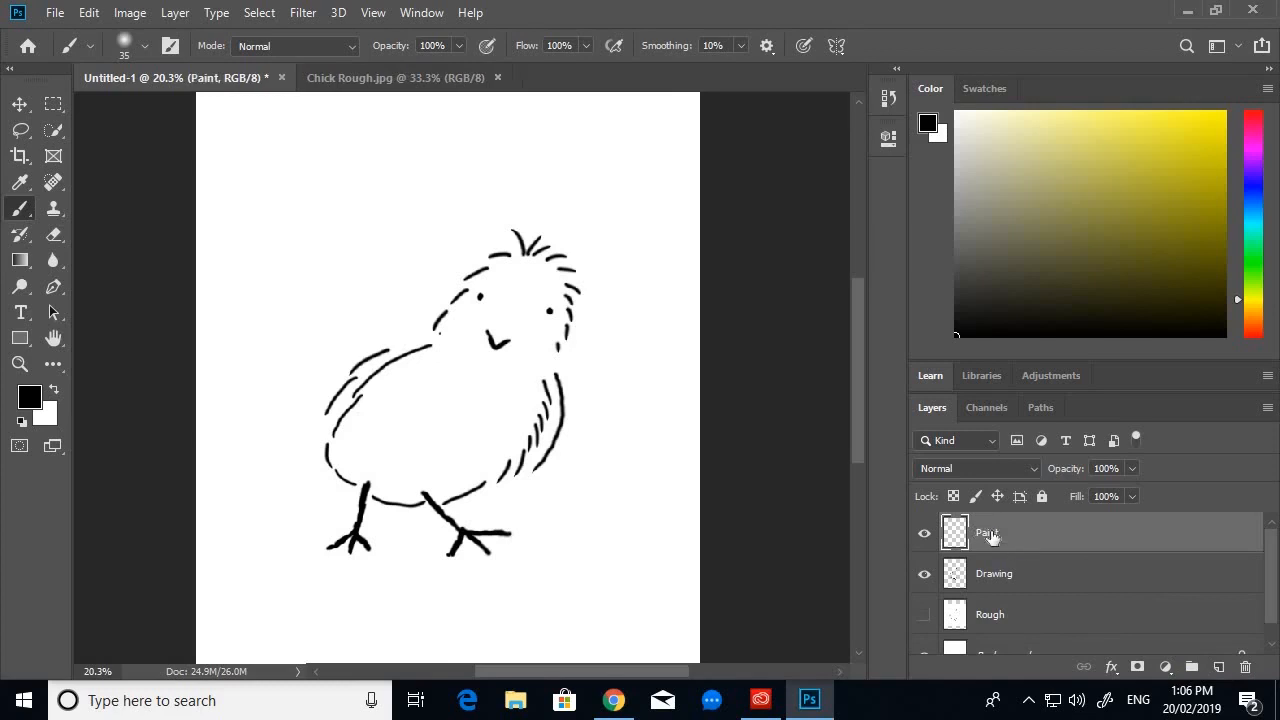
mouse_move(988, 535)
left_mouse_down()
mouse_move(988, 595)
mouse_move(1070, 596)
left_mouse_up()
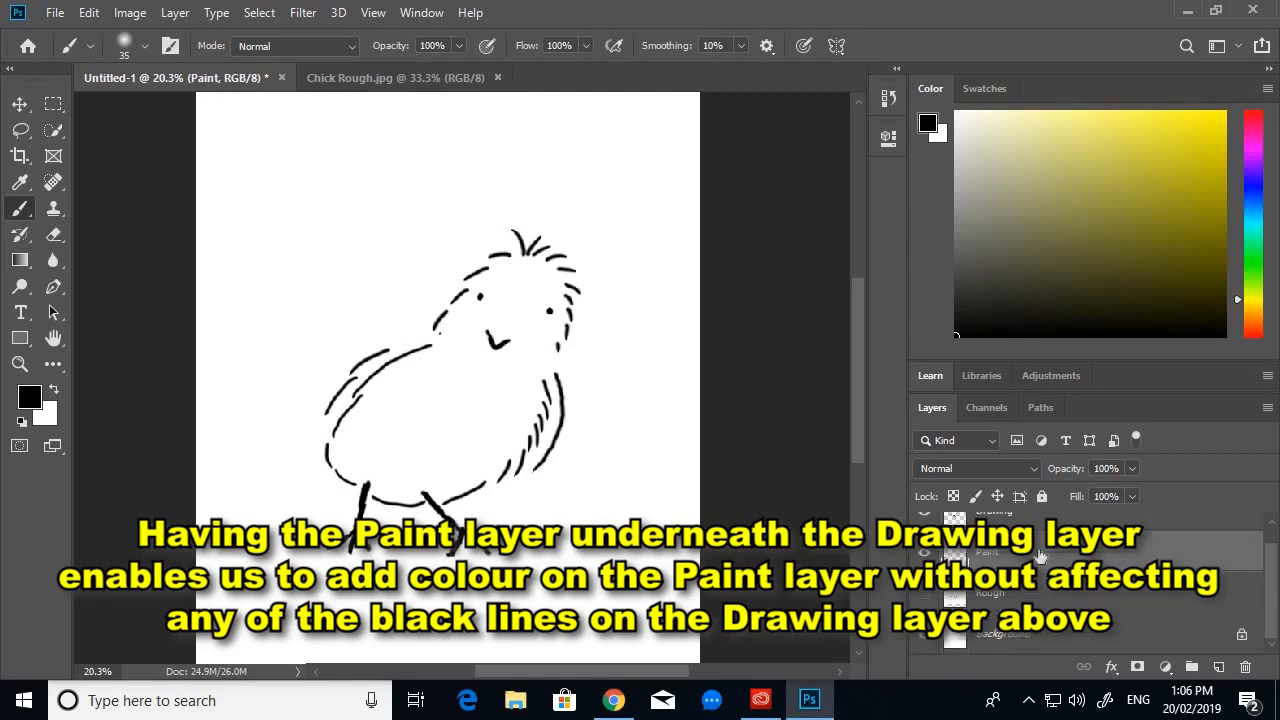
Step: Set the foreground colour to light yellow (#fffd7b) and return to the Brush tool
left_click(30, 401)
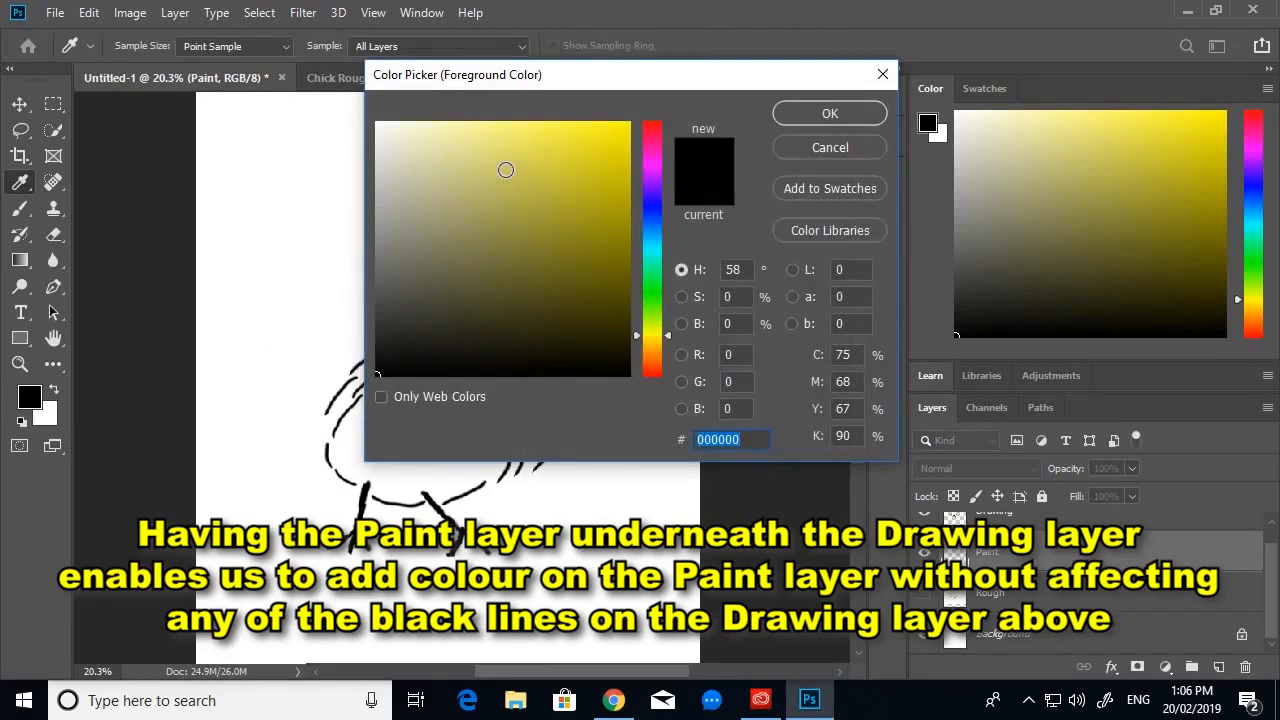
left_click_drag(511, 146, 511, 120)
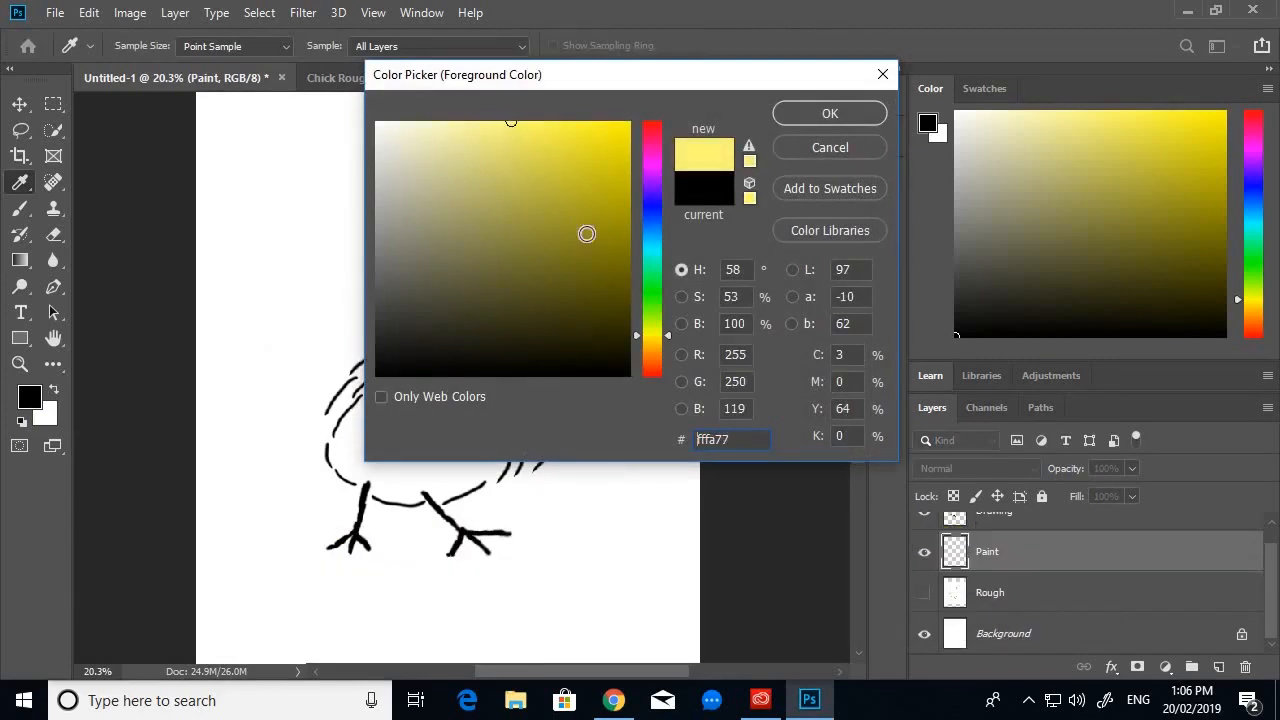
left_click_drag(667, 334, 667, 334)
left_click_drag(517, 177, 507, 120)
left_click_drag(669, 334, 668, 333)
left_click(817, 112)
key("b")
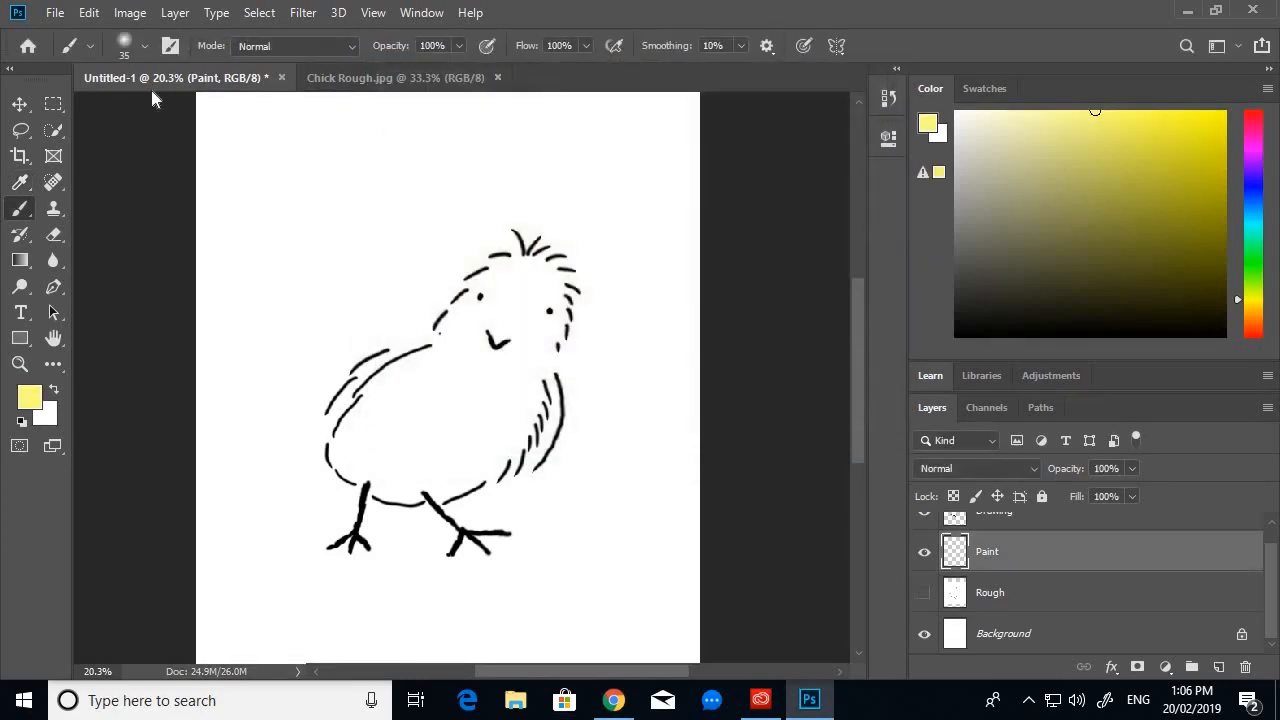
Step: Set the soft round brush to a size of 250 px
left_click(90, 47)
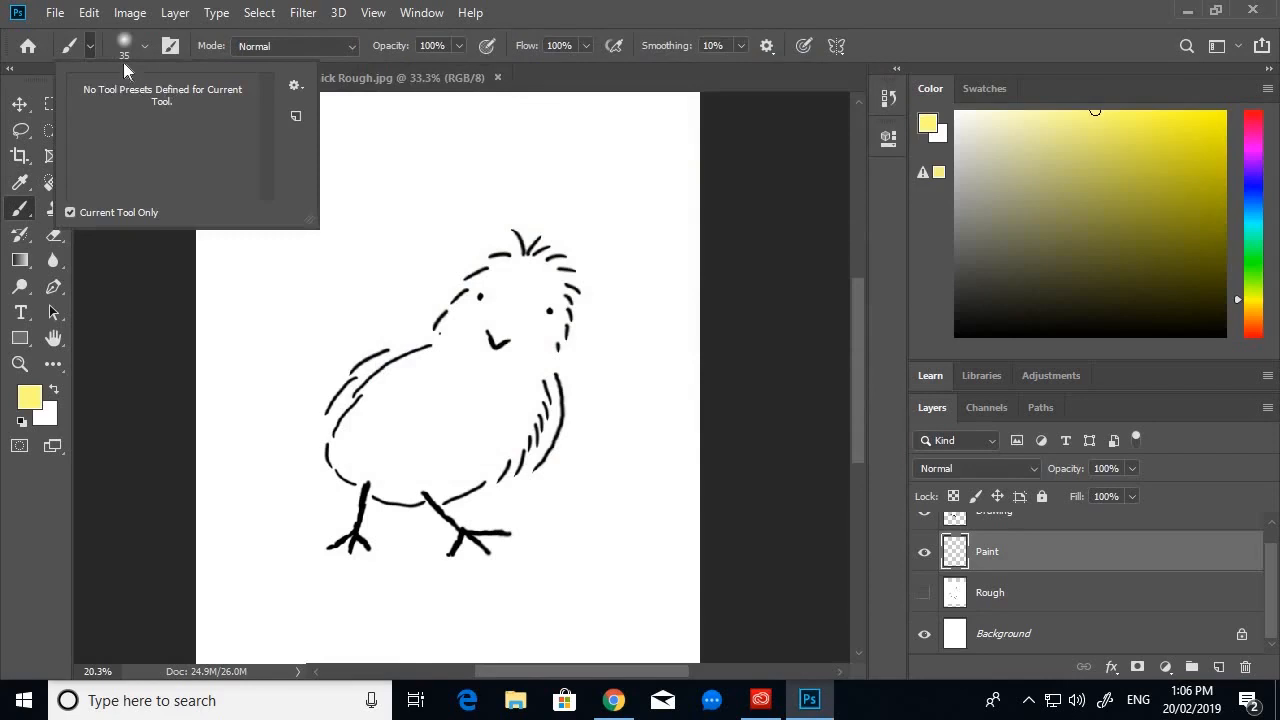
left_click(145, 46)
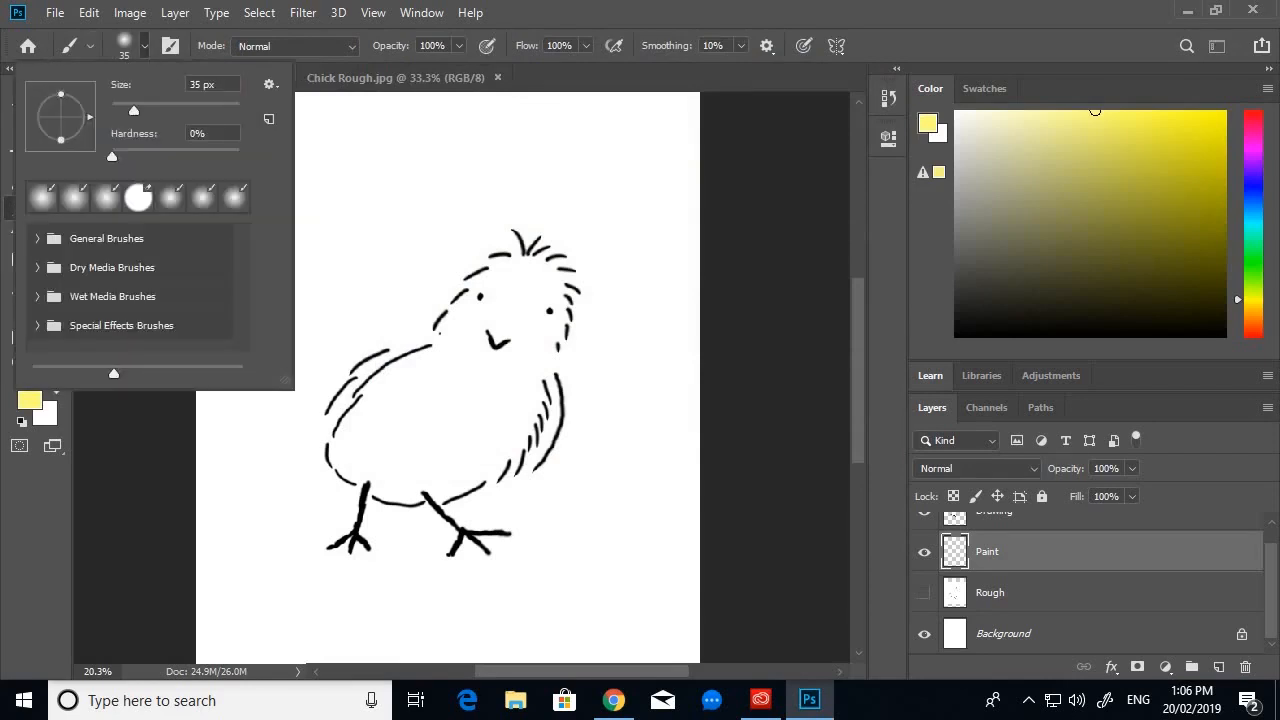
left_click_drag(218, 85, 130, 91)
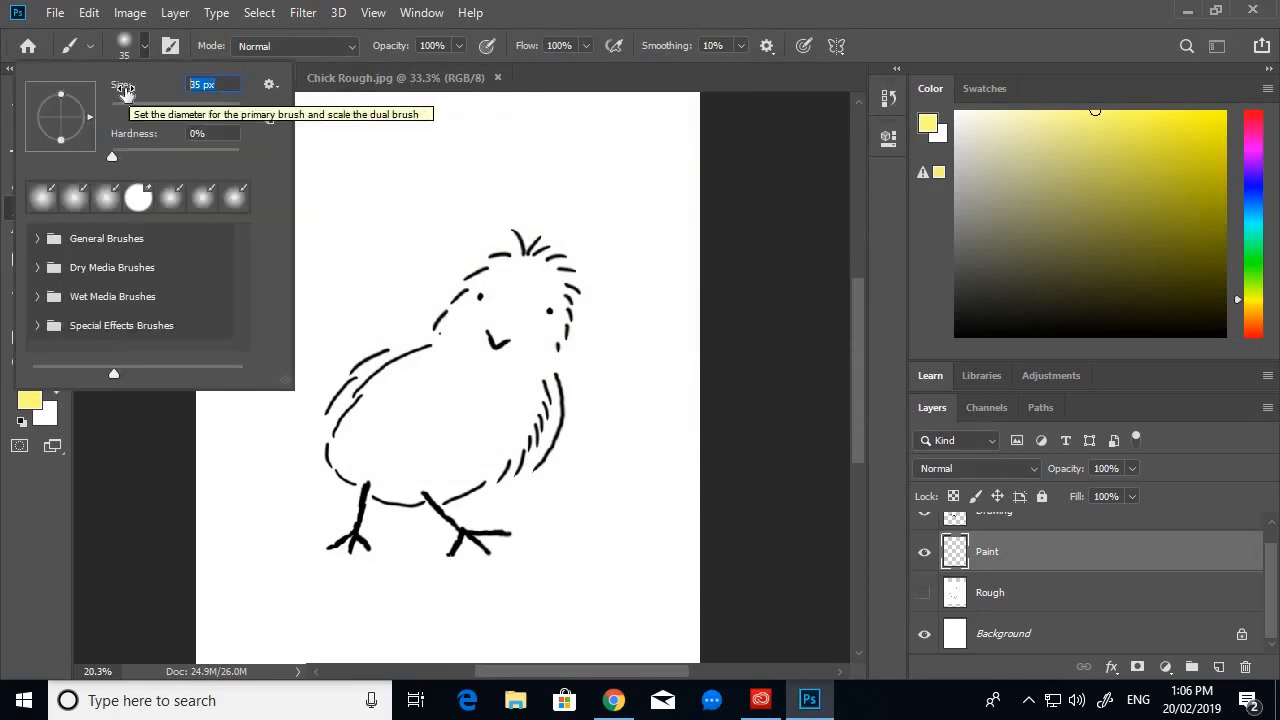
type("250")
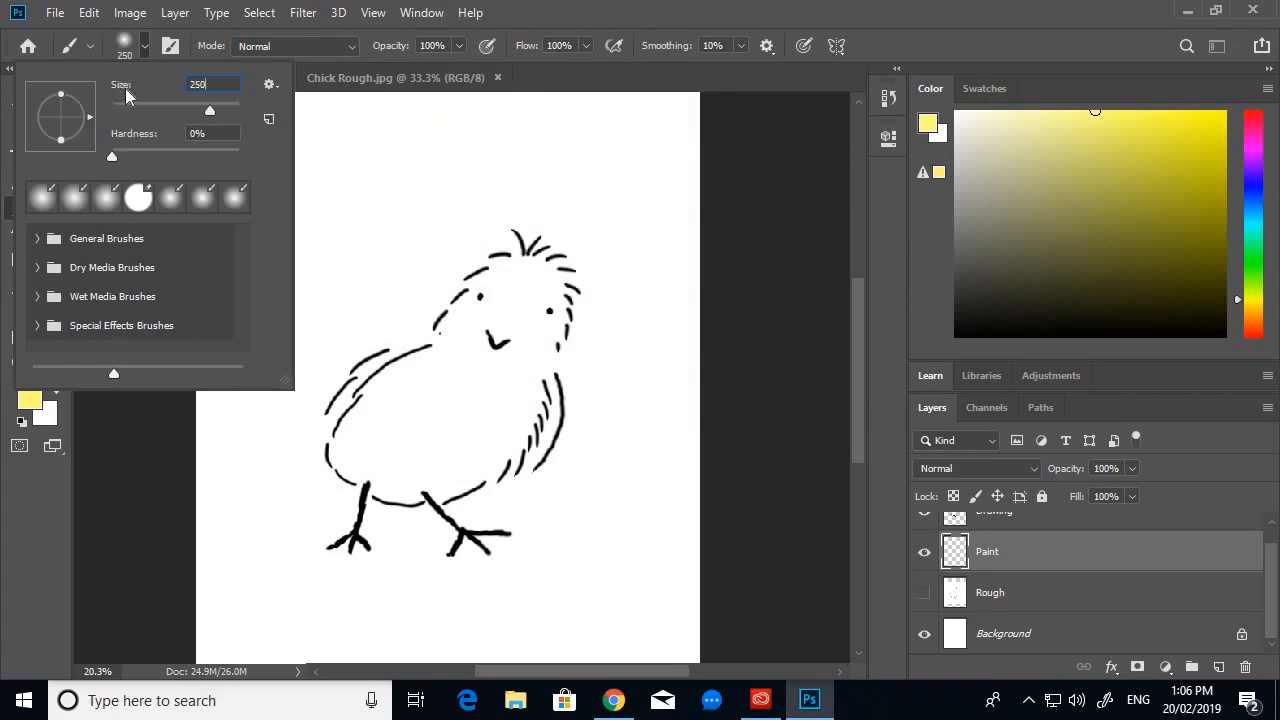
key("Return")
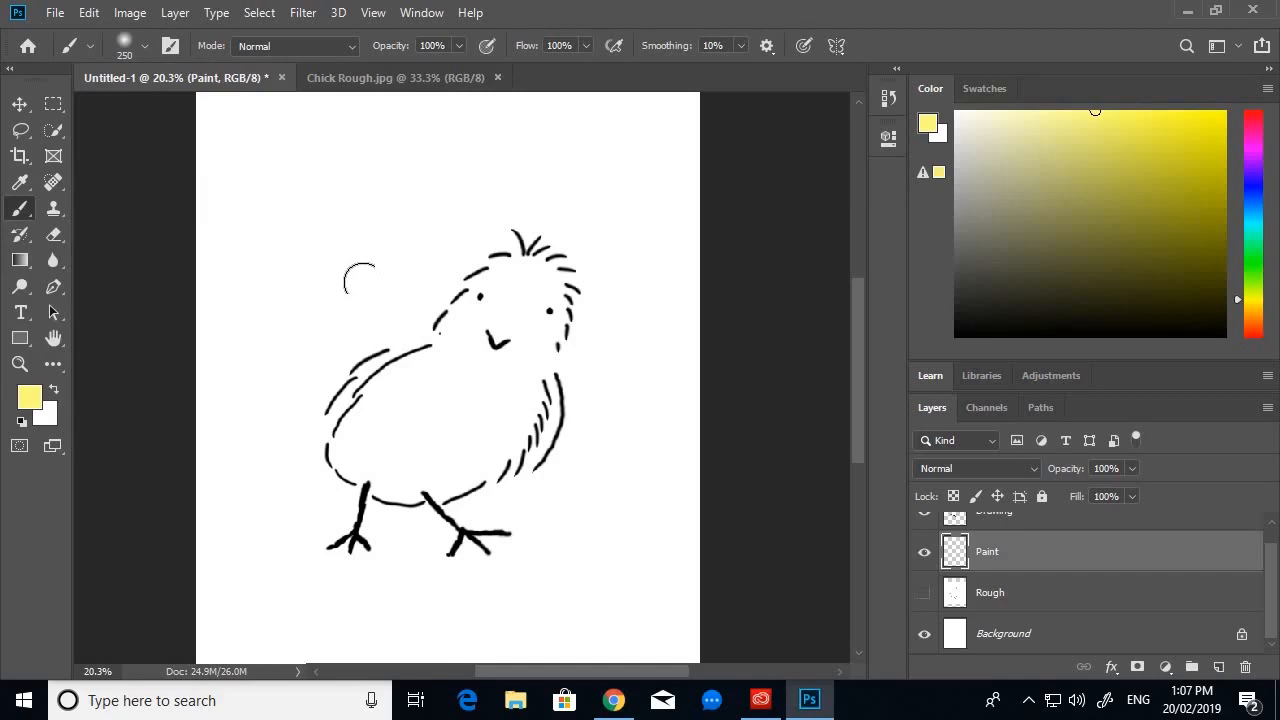
Step: Dab a test spot on the chick's body, lower the brush flow to 15%, and paint the body and head light yellow
left_click(141, 48)
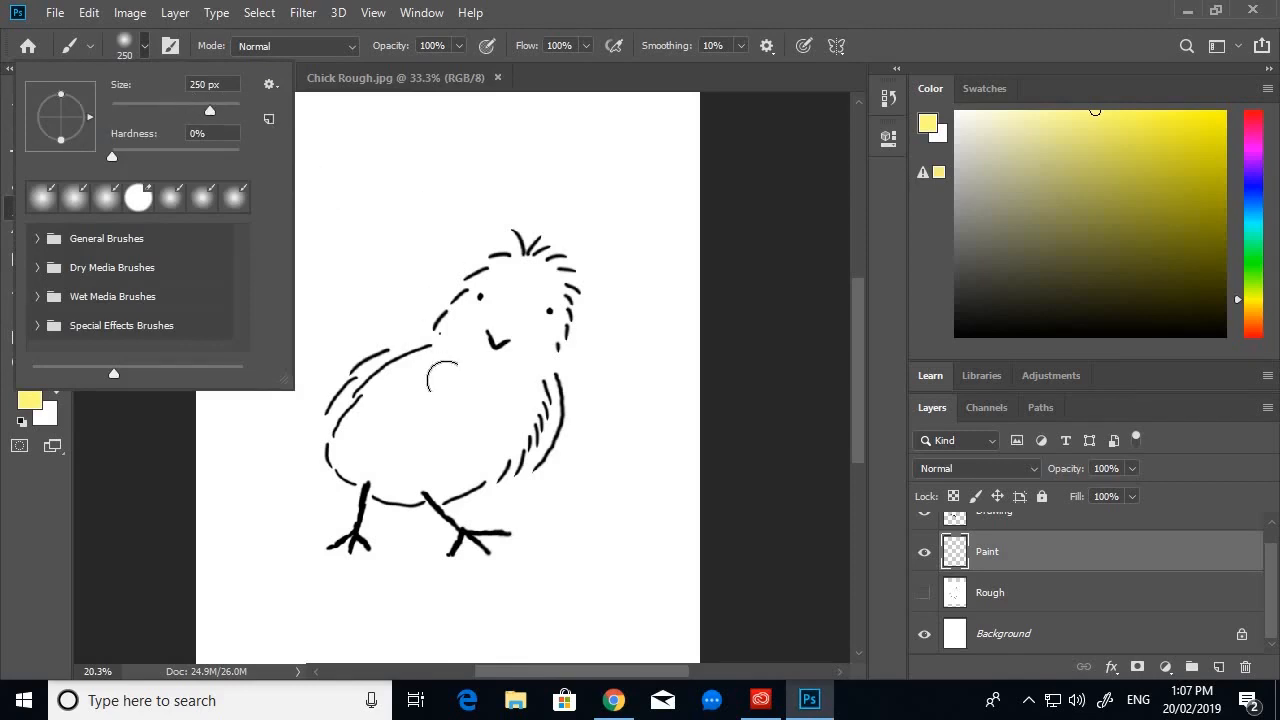
left_click(442, 376)
left_click(445, 378)
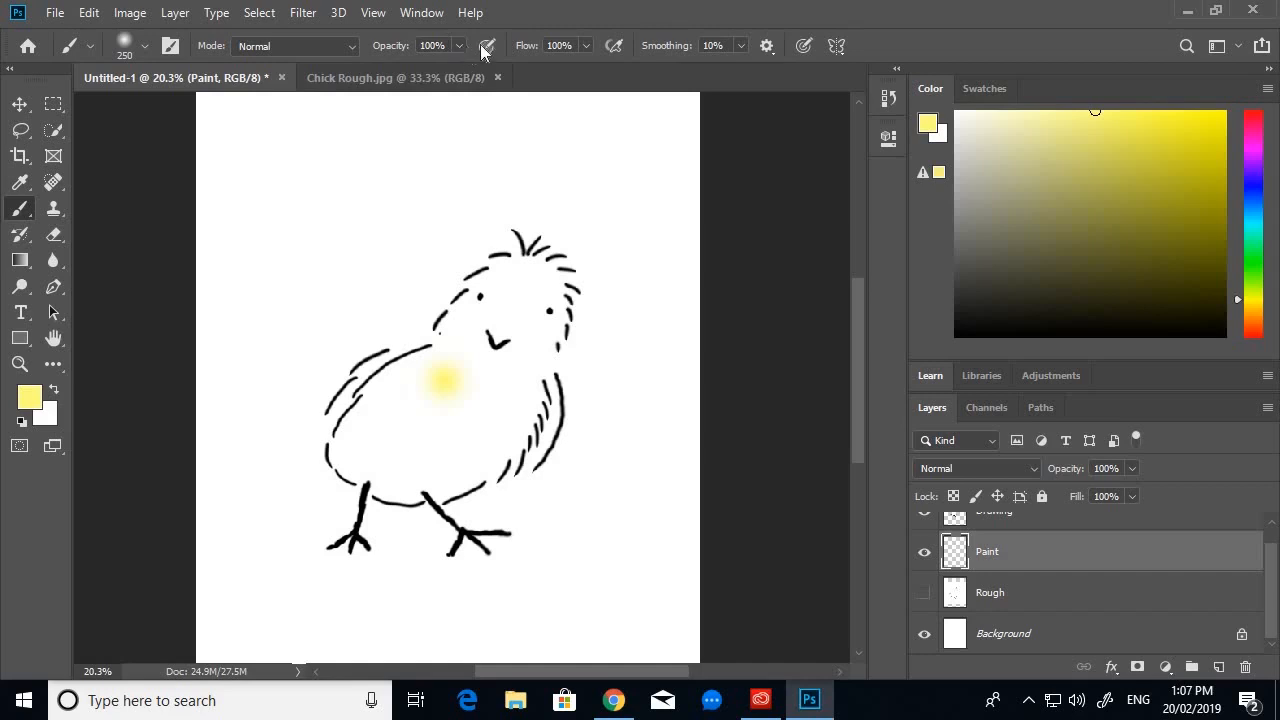
left_click(586, 45)
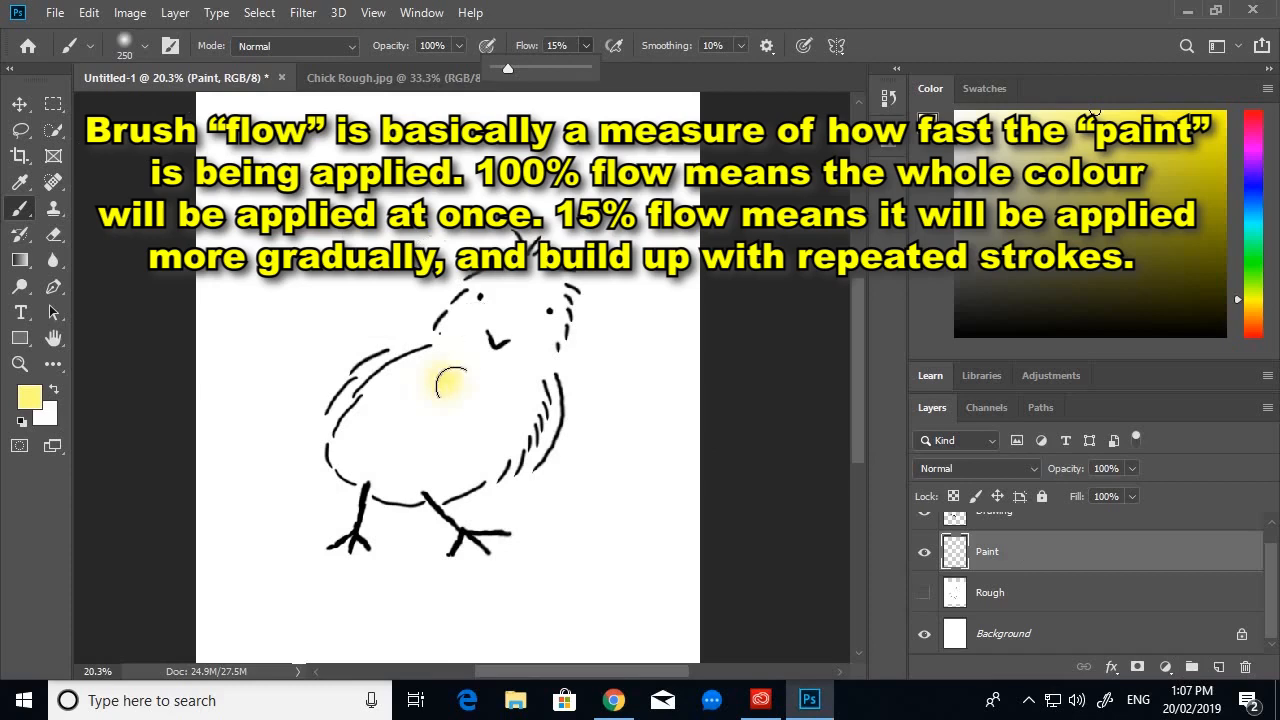
mouse_move(452, 388)
left_mouse_down()
mouse_move(374, 415)
mouse_move(398, 452)
mouse_move(461, 415)
mouse_move(432, 410)
mouse_move(417, 435)
mouse_move(446, 399)
mouse_move(443, 415)
mouse_move(389, 413)
mouse_move(399, 397)
mouse_move(371, 421)
mouse_move(372, 445)
mouse_move(414, 450)
mouse_move(456, 415)
mouse_move(434, 465)
mouse_move(469, 426)
mouse_move(467, 403)
mouse_move(392, 466)
mouse_move(403, 443)
mouse_move(385, 435)
mouse_move(346, 443)
mouse_move(335, 468)
mouse_move(341, 424)
mouse_move(363, 423)
mouse_move(347, 427)
mouse_move(372, 393)
mouse_move(347, 408)
mouse_move(377, 377)
mouse_move(357, 403)
mouse_move(397, 380)
mouse_move(345, 405)
mouse_move(424, 365)
mouse_move(365, 469)
mouse_move(385, 474)
mouse_move(383, 492)
mouse_move(464, 472)
mouse_move(408, 468)
mouse_move(490, 440)
mouse_move(495, 455)
mouse_move(537, 430)
mouse_move(526, 429)
mouse_move(541, 415)
mouse_move(515, 392)
mouse_move(472, 412)
mouse_move(432, 393)
mouse_move(327, 451)
mouse_move(415, 473)
mouse_move(476, 470)
mouse_move(432, 345)
mouse_move(468, 300)
mouse_move(442, 336)
mouse_move(489, 358)
mouse_move(477, 346)
mouse_move(509, 397)
mouse_move(517, 361)
mouse_move(537, 377)
mouse_move(553, 291)
mouse_move(543, 318)
mouse_move(490, 323)
mouse_move(487, 295)
mouse_move(466, 290)
mouse_move(530, 262)
mouse_move(528, 292)
mouse_move(540, 262)
mouse_move(550, 302)
mouse_move(555, 285)
mouse_move(495, 262)
mouse_move(533, 255)
mouse_move(548, 290)
mouse_move(534, 346)
mouse_move(541, 400)
mouse_move(492, 467)
mouse_move(398, 492)
mouse_move(419, 495)
mouse_move(352, 375)
mouse_move(348, 400)
mouse_move(482, 272)
mouse_move(348, 459)
mouse_move(446, 470)
left_mouse_up()
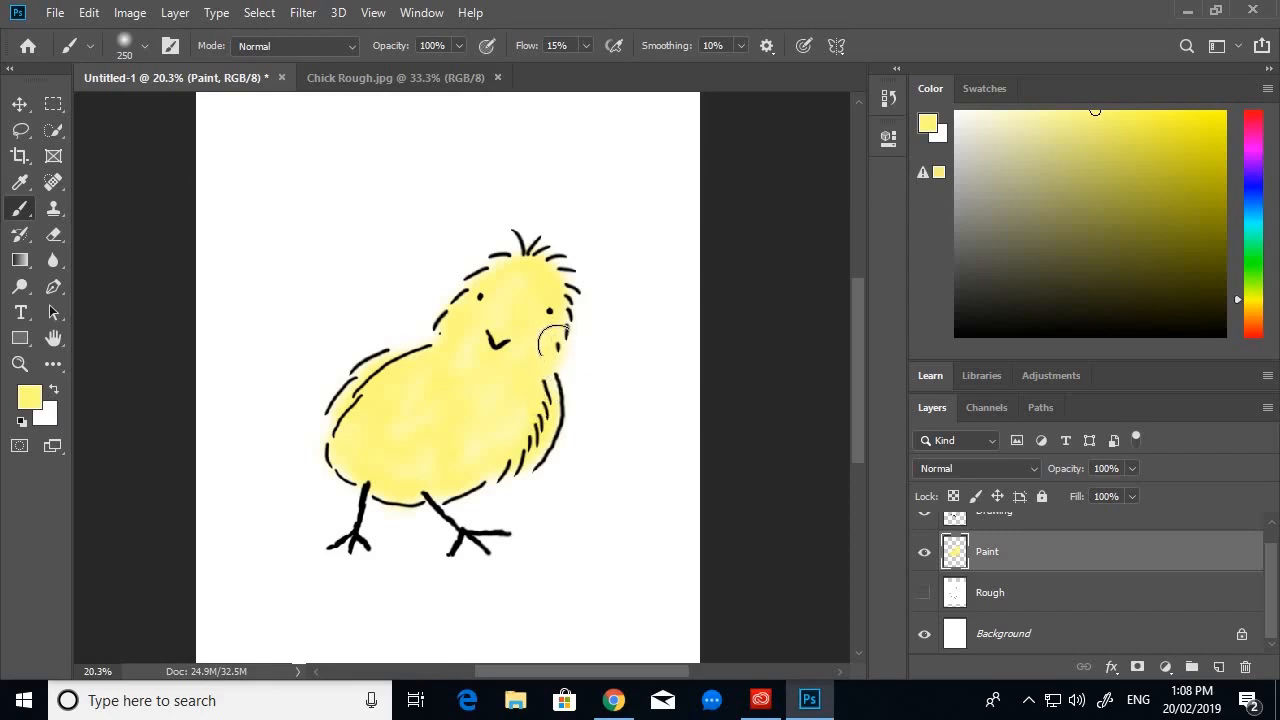
Step: Shade the chick's belly, its right side and the edge of its head with a darker yellow (#e3e114)
left_click(29, 396)
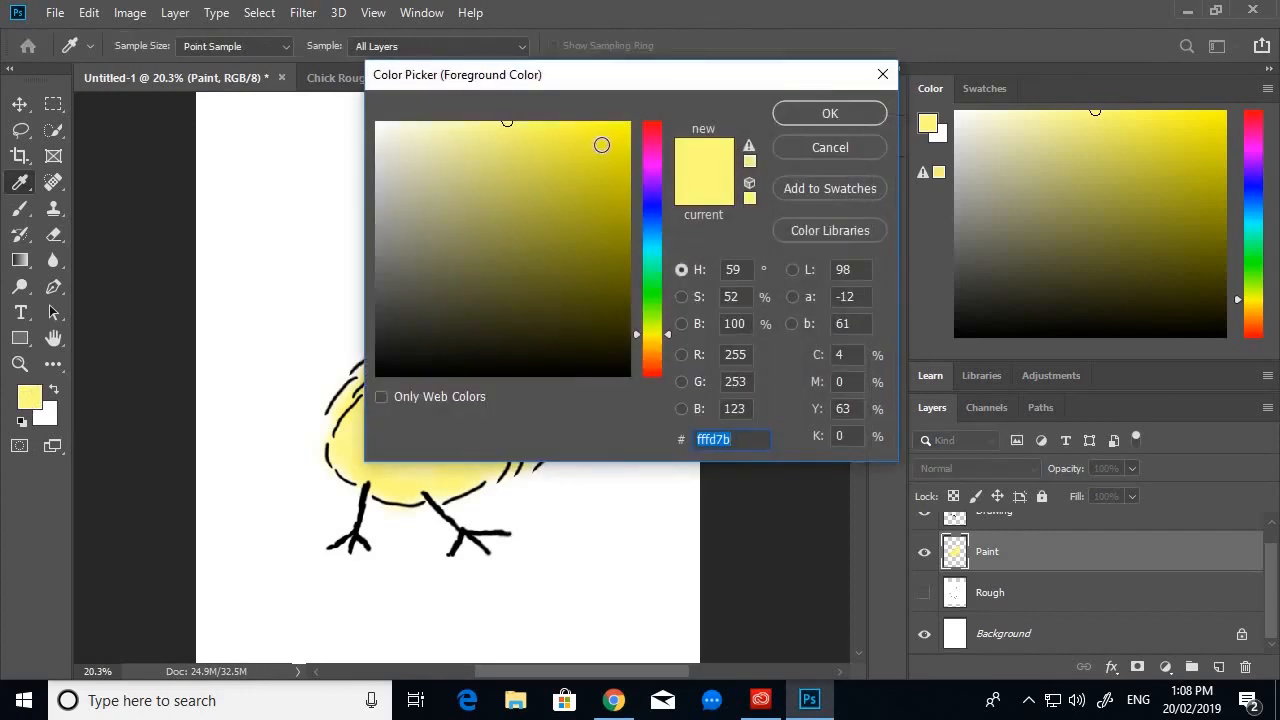
left_click_drag(601, 145, 607, 150)
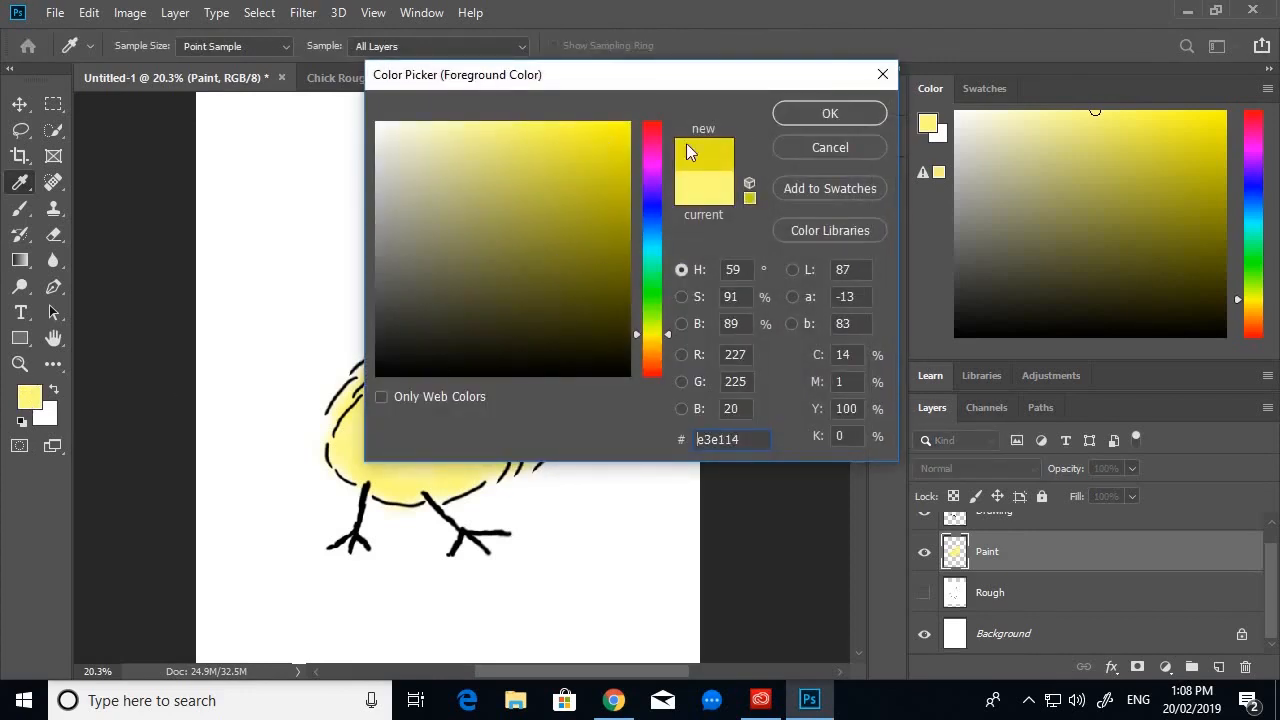
left_click(828, 116)
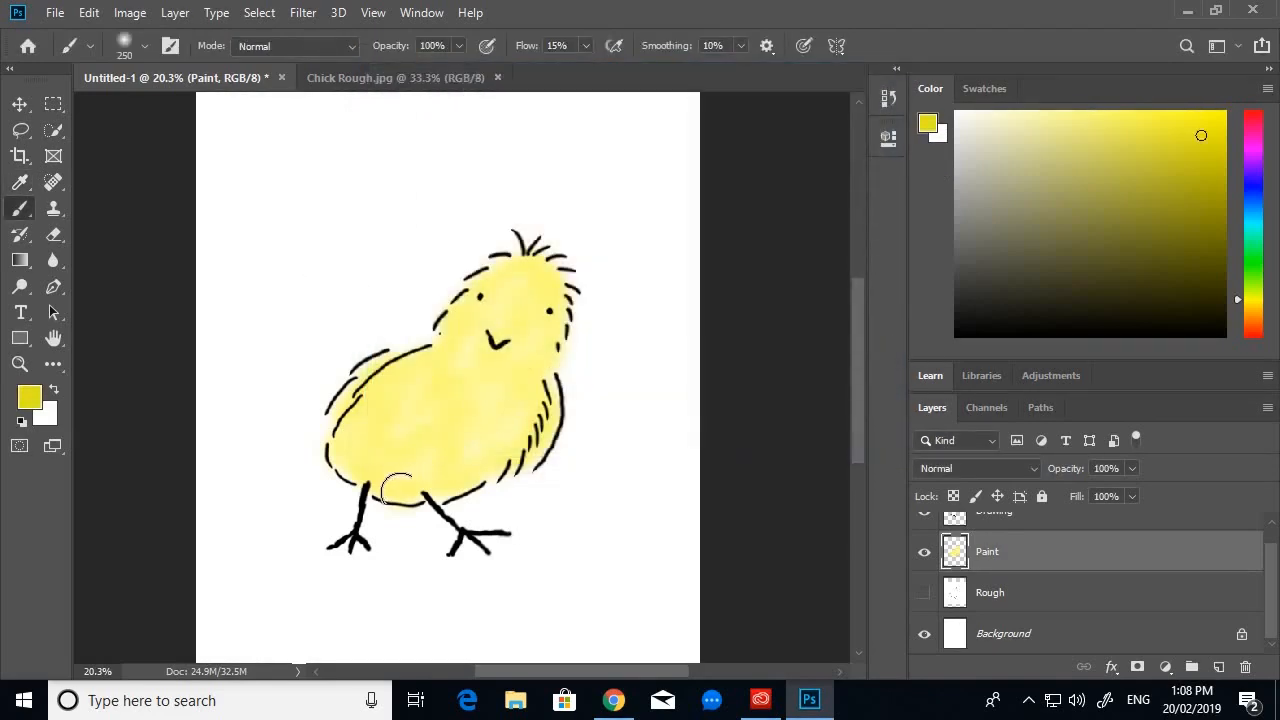
mouse_move(393, 489)
left_mouse_down()
mouse_move(463, 481)
mouse_move(522, 420)
mouse_move(508, 450)
mouse_move(575, 433)
left_mouse_up()
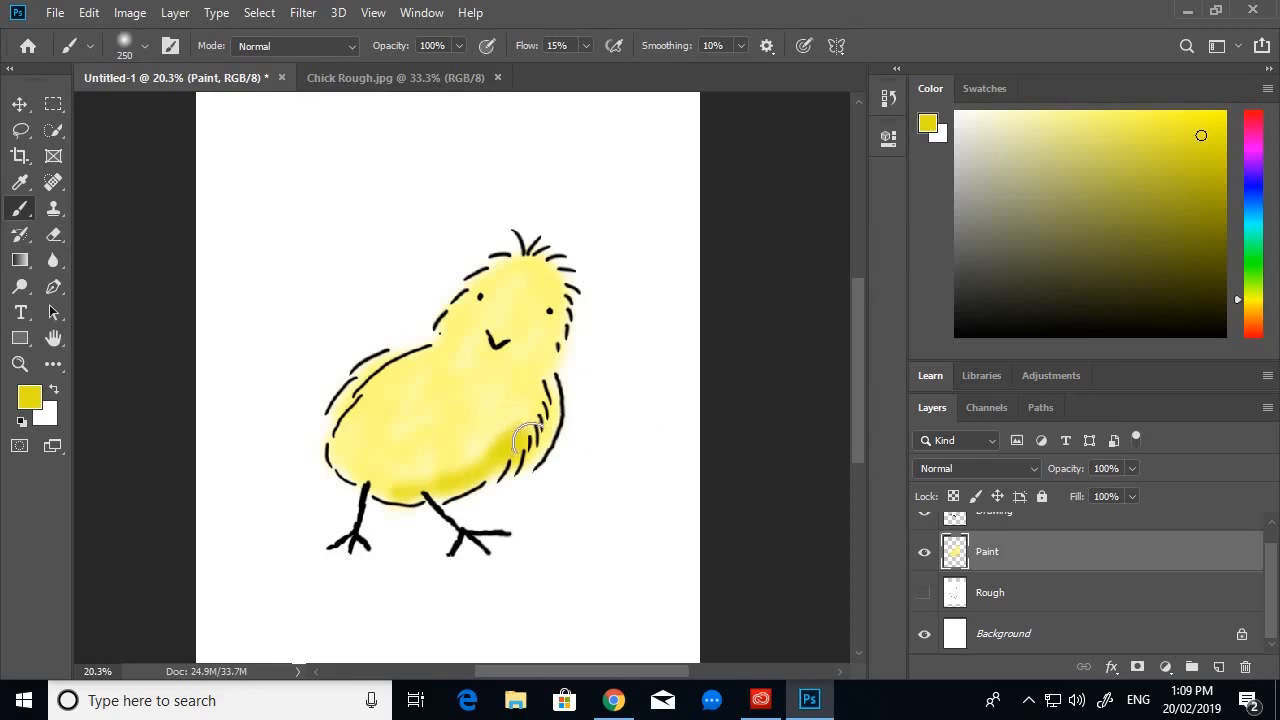
mouse_move(530, 440)
left_mouse_down()
mouse_move(539, 403)
mouse_move(511, 429)
mouse_move(537, 375)
mouse_move(542, 386)
mouse_move(514, 359)
mouse_move(547, 391)
mouse_move(555, 341)
mouse_move(507, 356)
mouse_move(526, 383)
mouse_move(554, 333)
mouse_move(533, 343)
mouse_move(555, 311)
mouse_move(546, 257)
mouse_move(556, 302)
left_mouse_up()
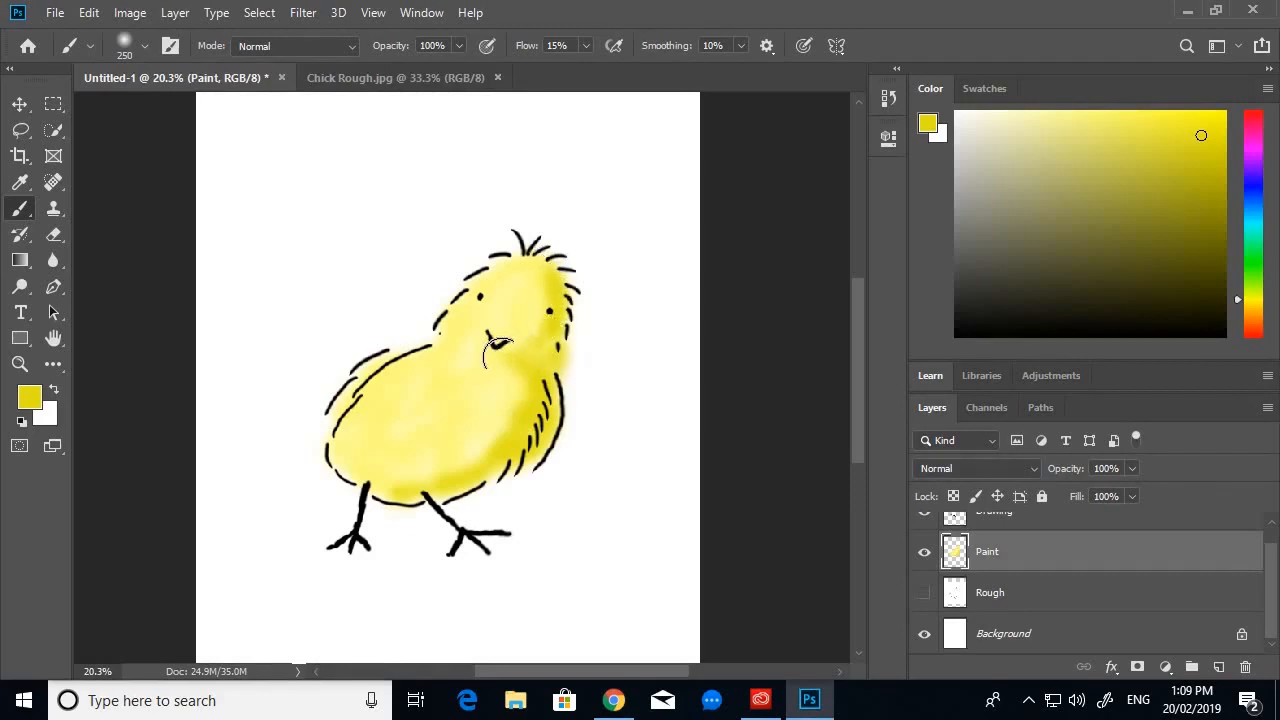
mouse_move(497, 352)
left_mouse_down()
mouse_move(551, 347)
mouse_move(568, 300)
left_mouse_up()
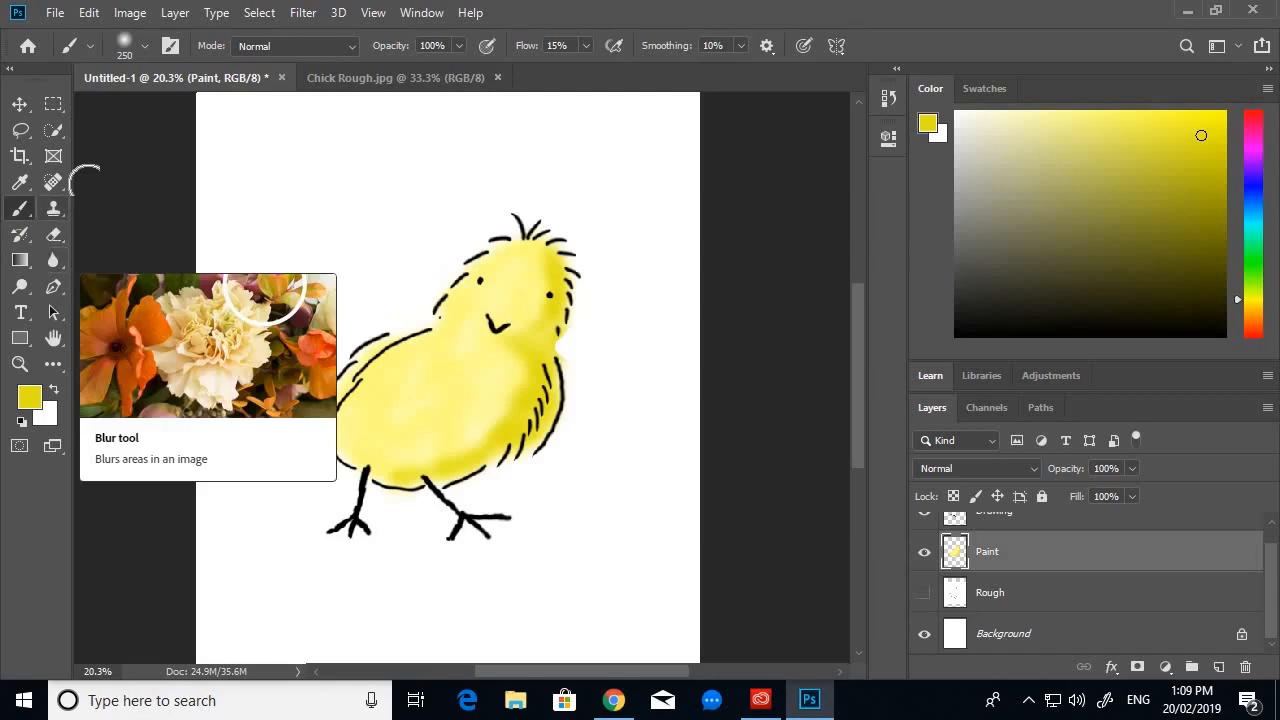
Step: Erase the yellow paint spilling past the outline along the chick's back and head with the Eraser tool
left_click(53, 235)
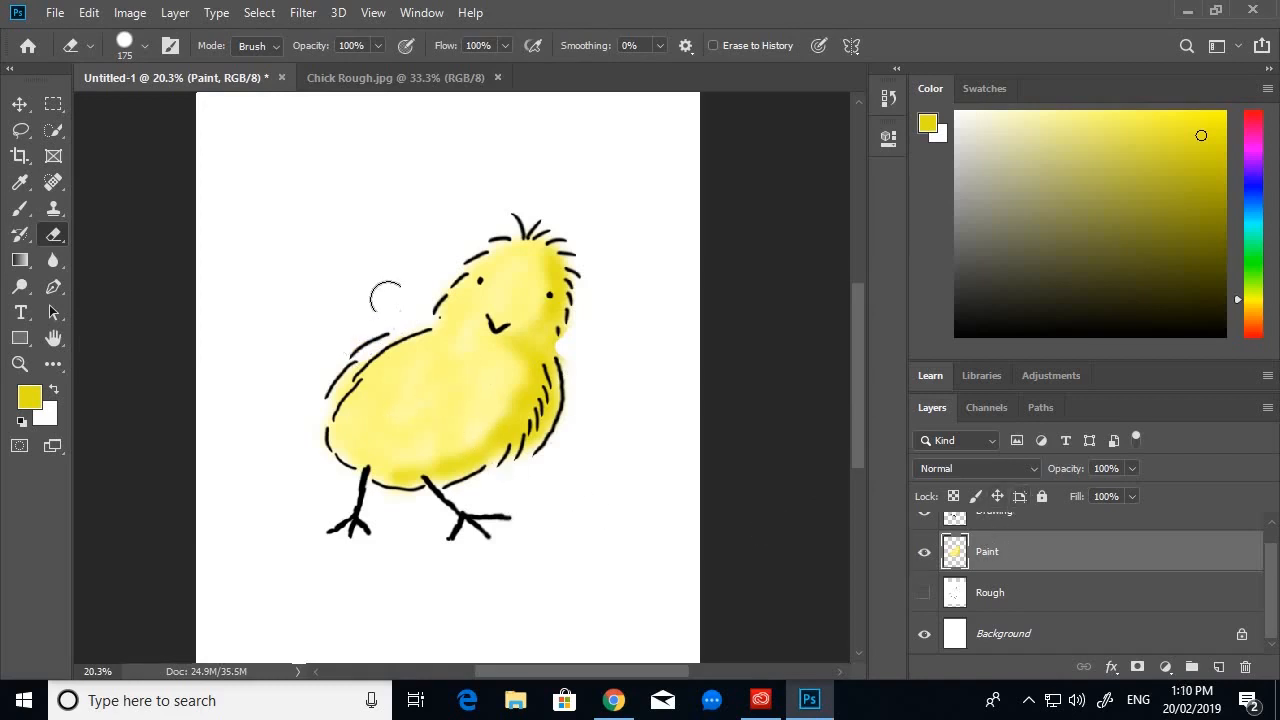
mouse_move(391, 313)
left_mouse_down()
mouse_move(326, 394)
mouse_move(375, 357)
mouse_move(327, 415)
mouse_move(342, 378)
mouse_move(399, 329)
mouse_move(360, 358)
left_mouse_up()
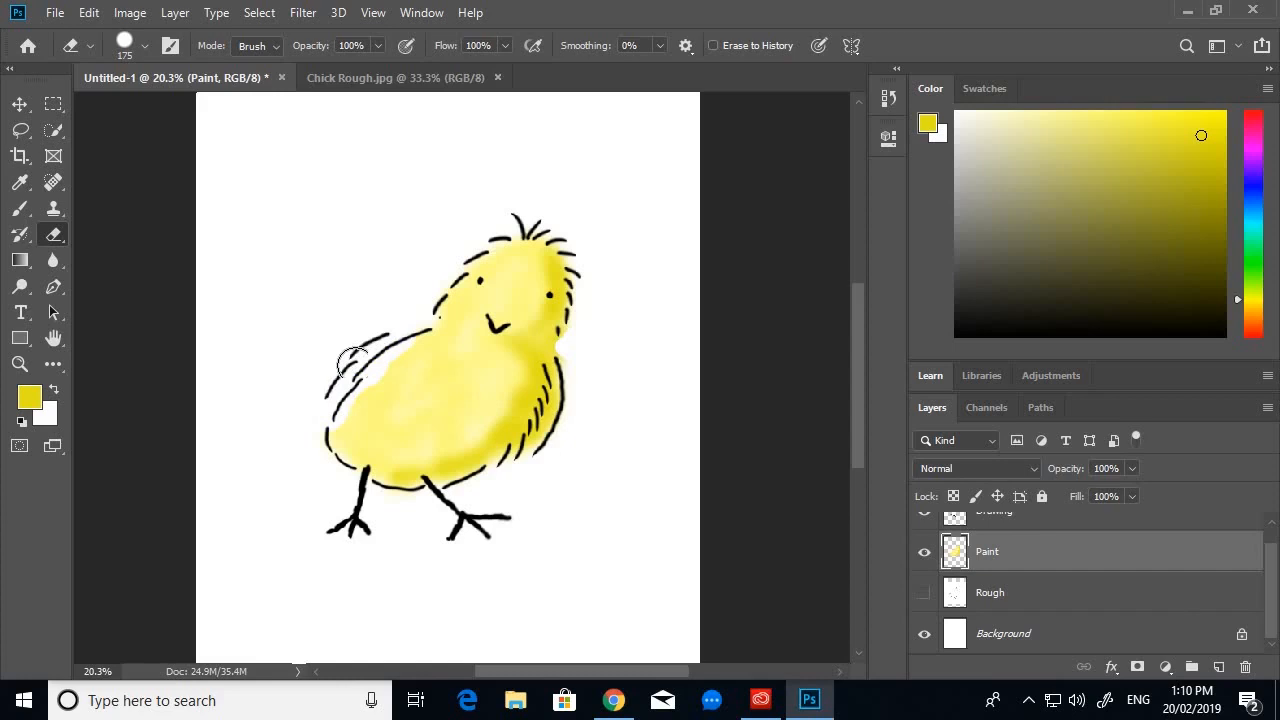
mouse_move(352, 363)
left_mouse_down()
mouse_move(418, 322)
mouse_move(440, 283)
left_mouse_up()
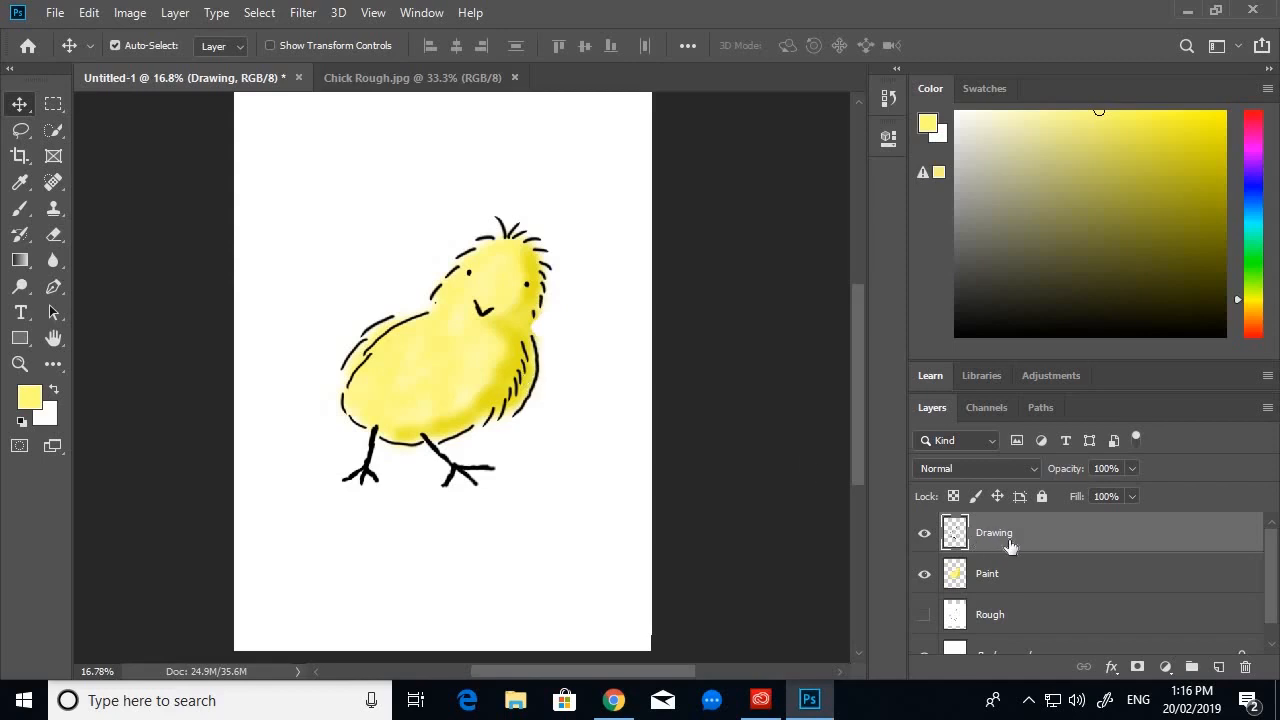
Step: Add a new layer named Shadow and place it directly beneath the Paint layer
left_click(1218, 667)
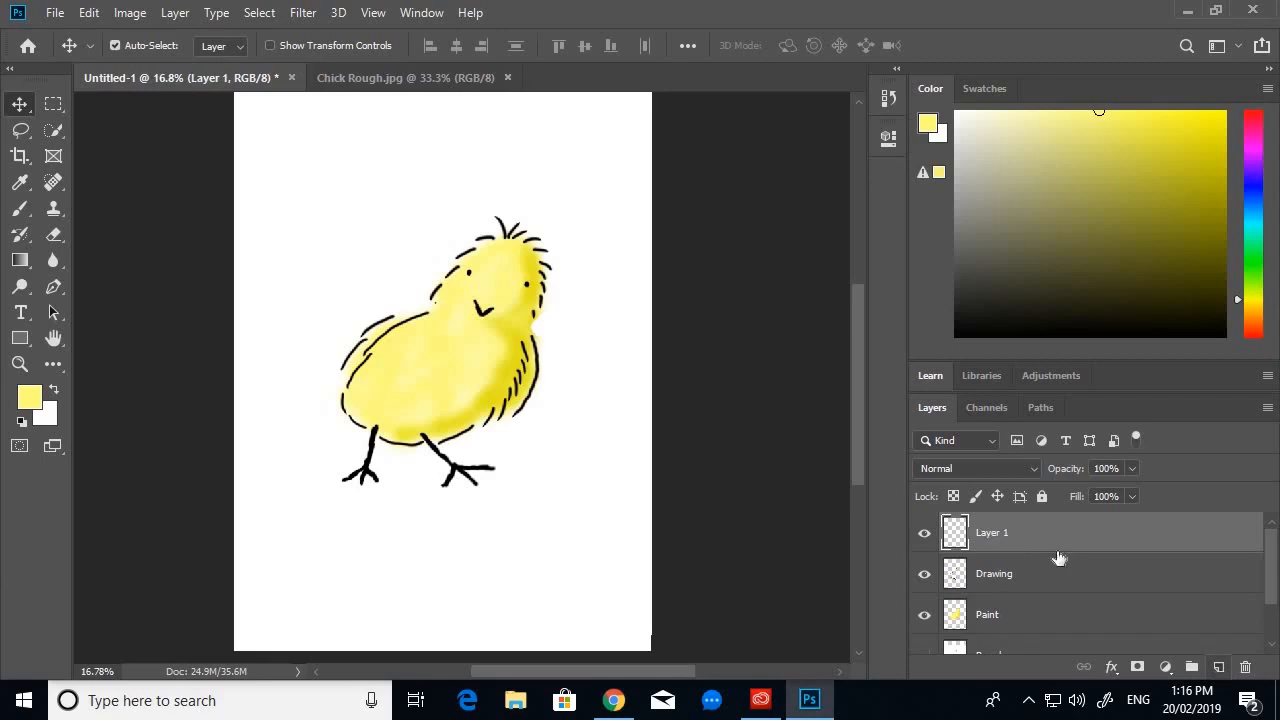
double_click(995, 532)
type("Shadow")
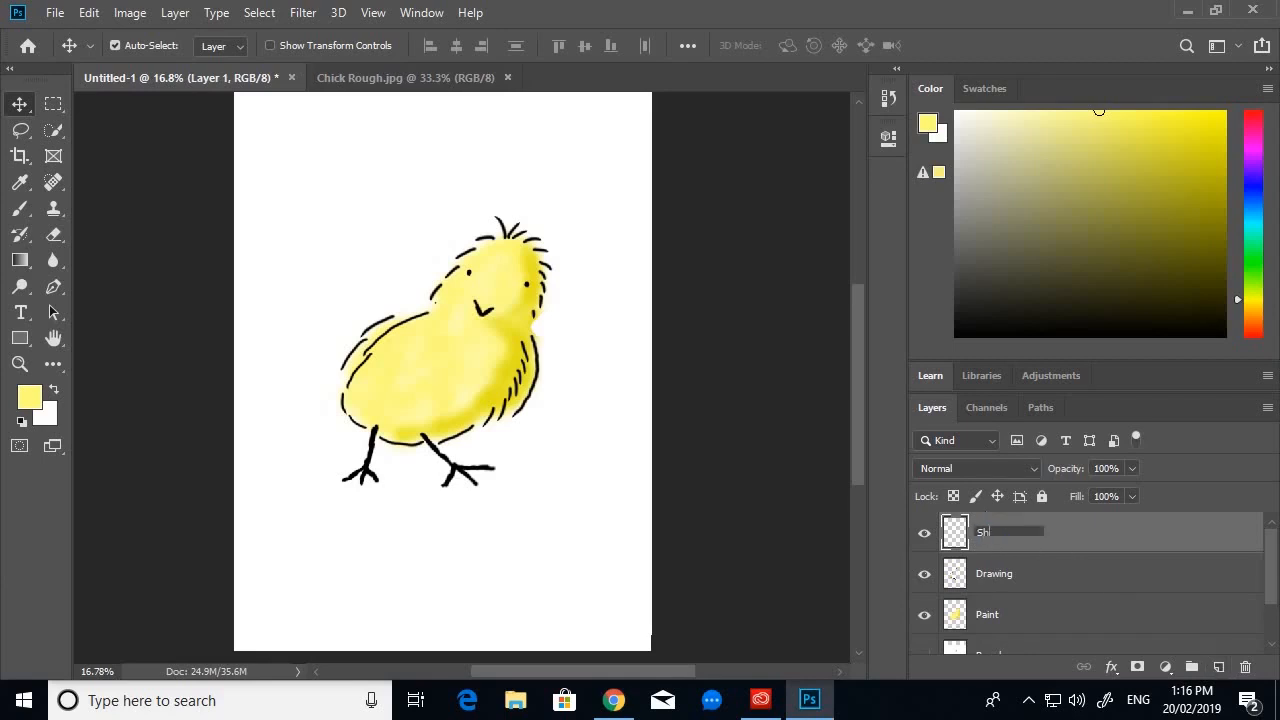
key("Return")
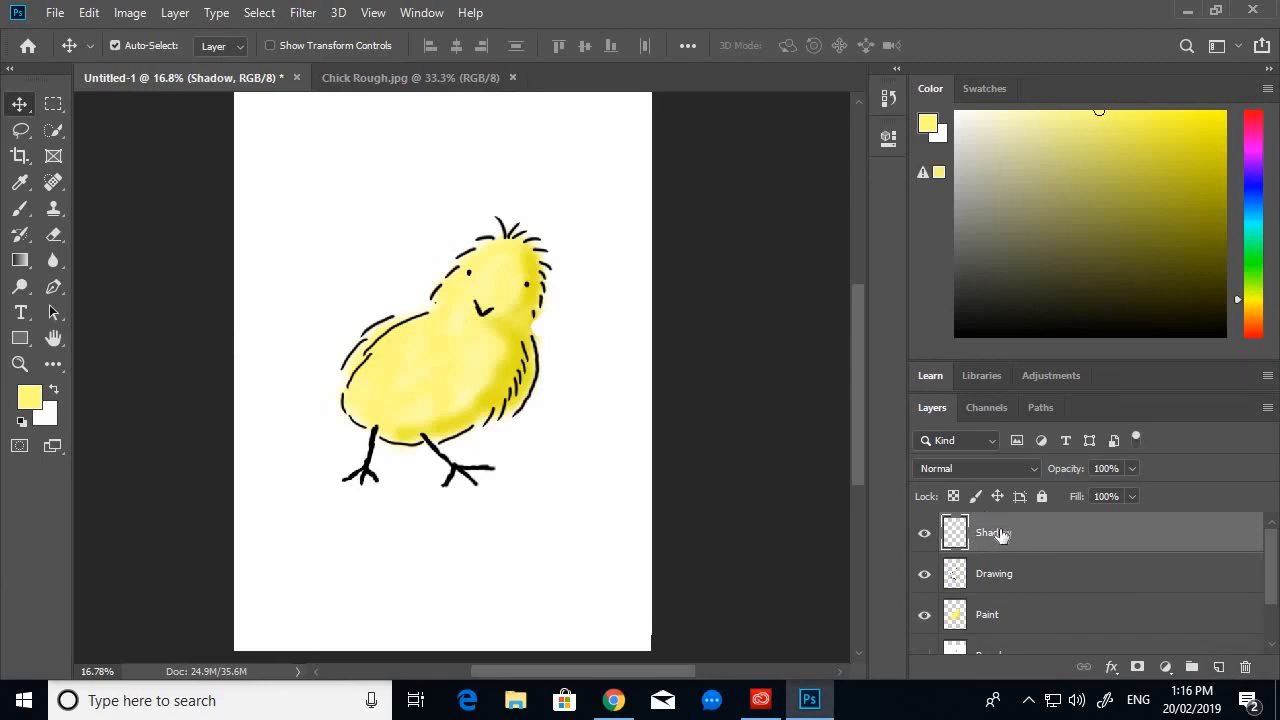
left_click_drag(997, 533, 1003, 624)
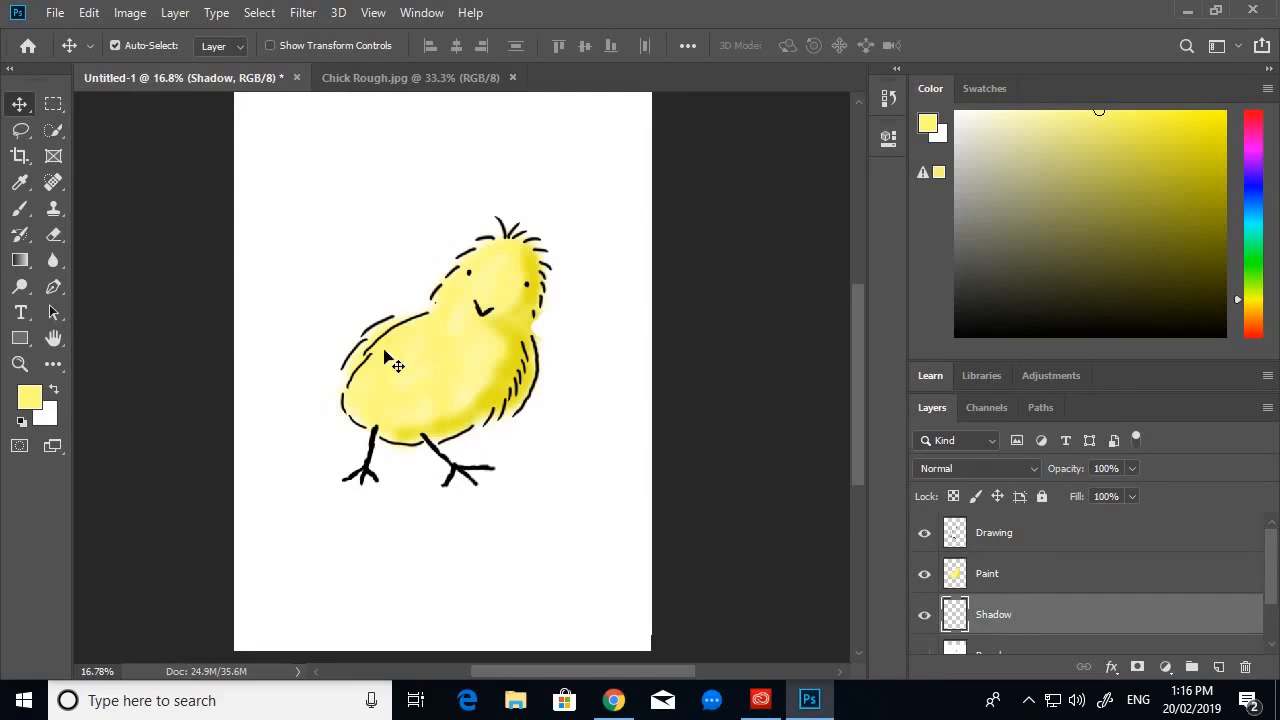
Step: Paint a dark grey (#595959) ground shadow beneath the chick's feet on the Shadow layer with the Brush tool
left_click(18, 210)
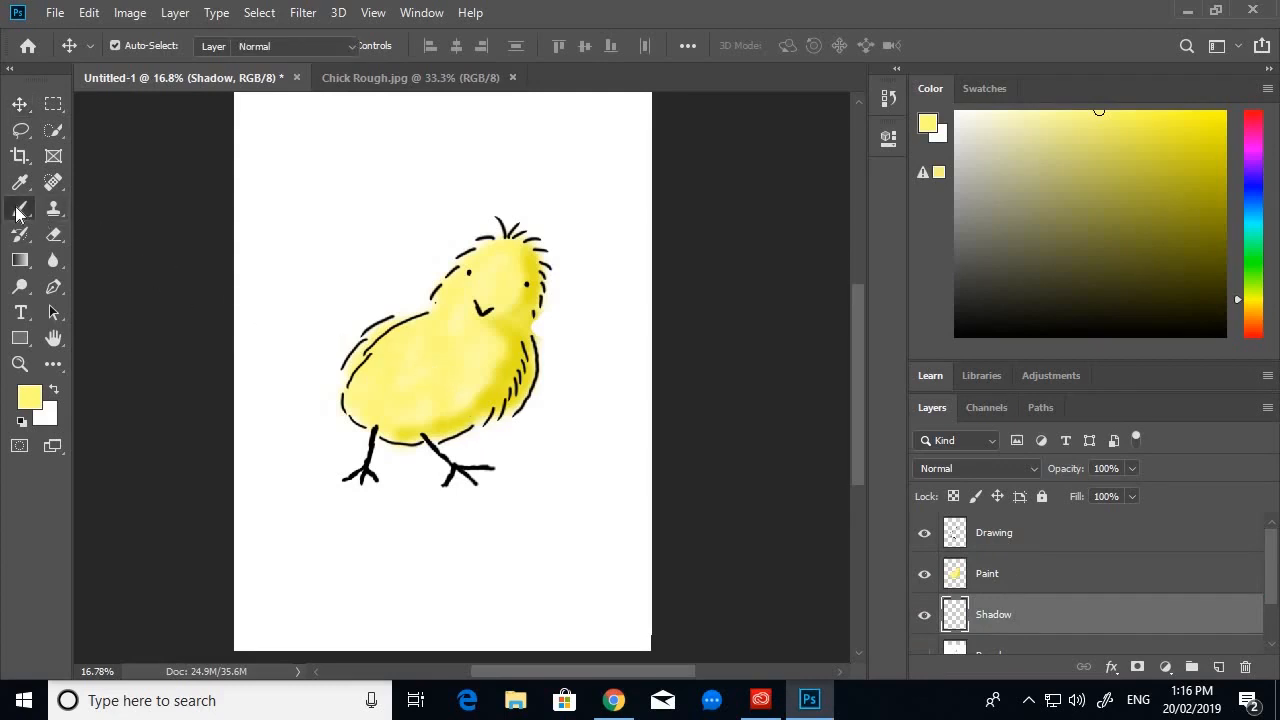
left_click(31, 398)
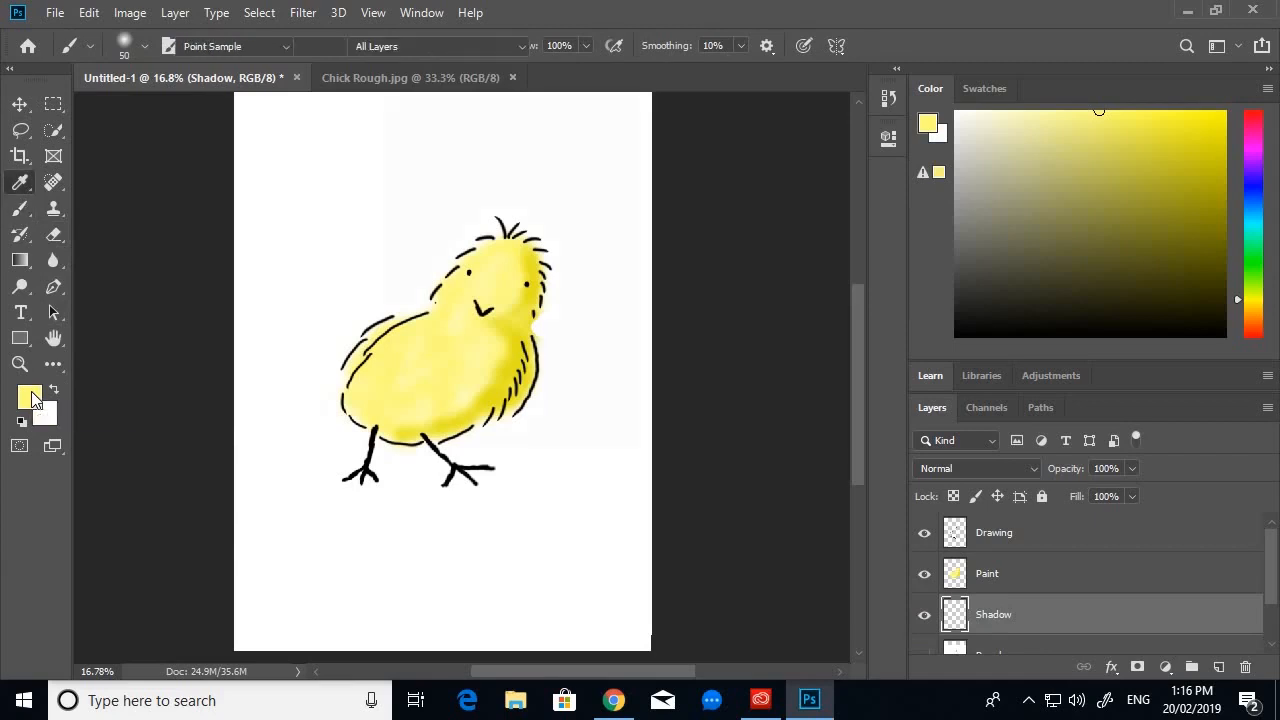
left_click_drag(390, 307, 365, 288)
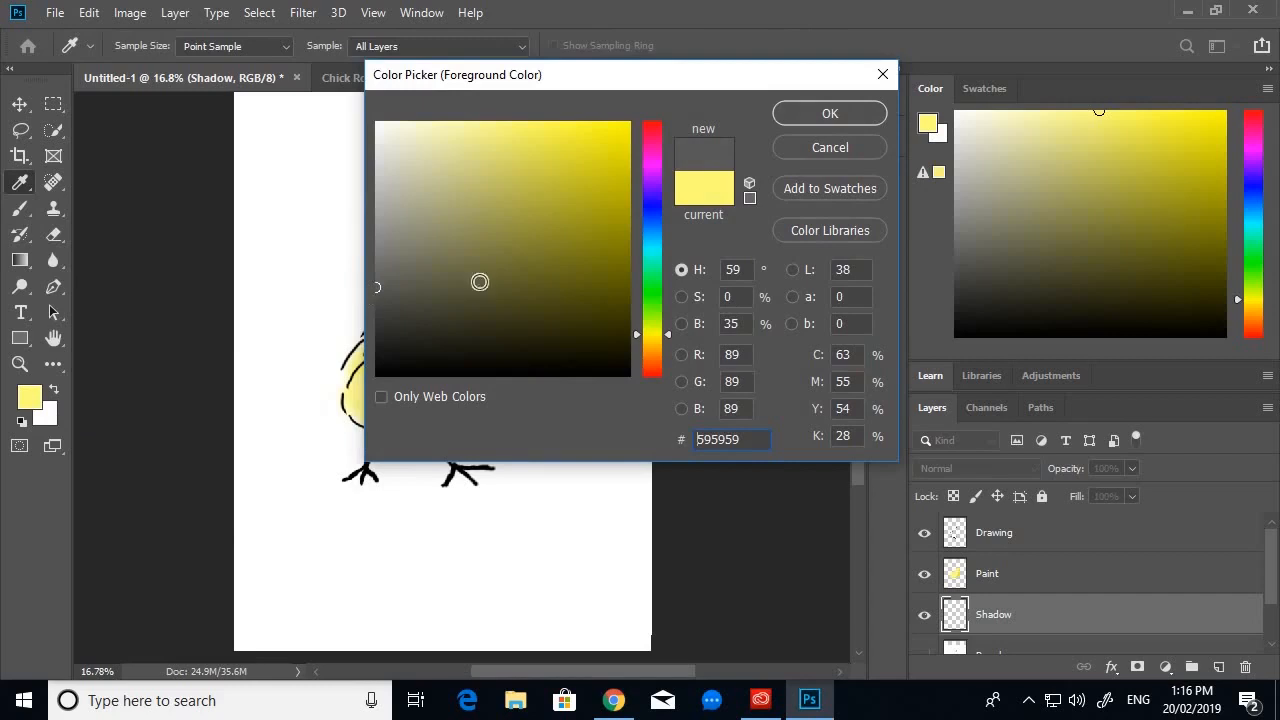
left_click(792, 114)
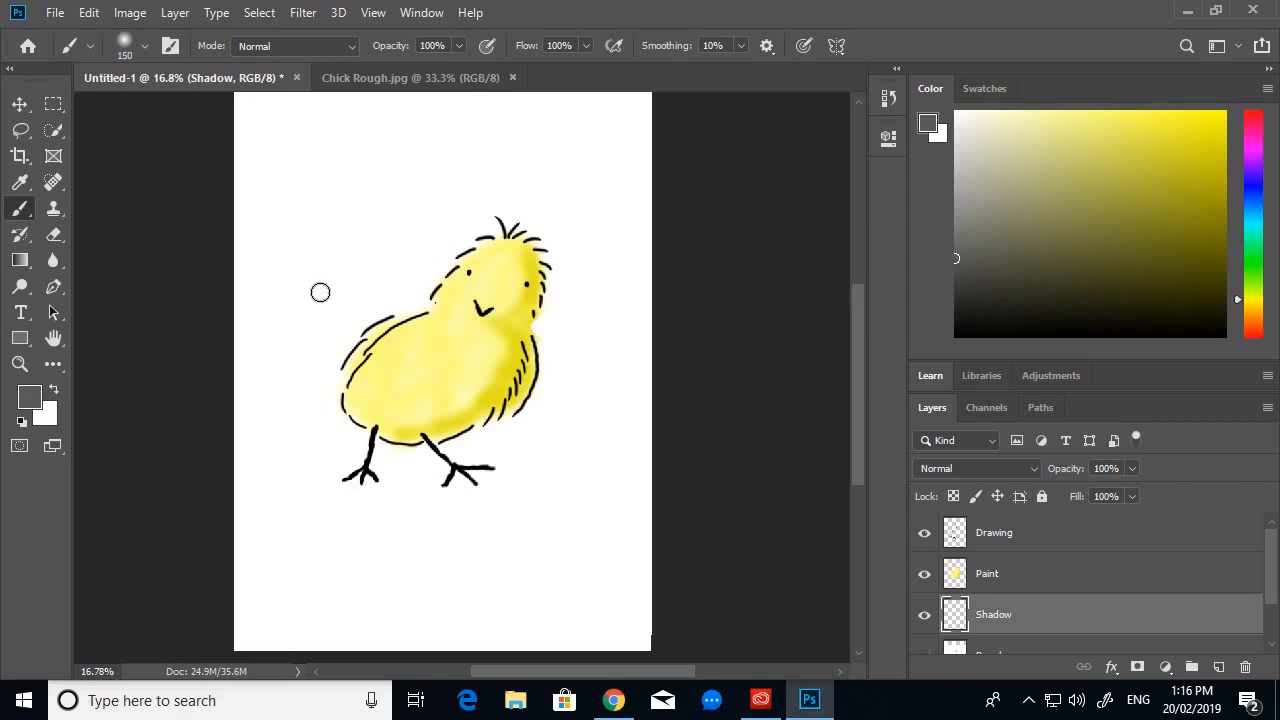
key("bracketright")
left_click_drag(373, 484, 505, 488)
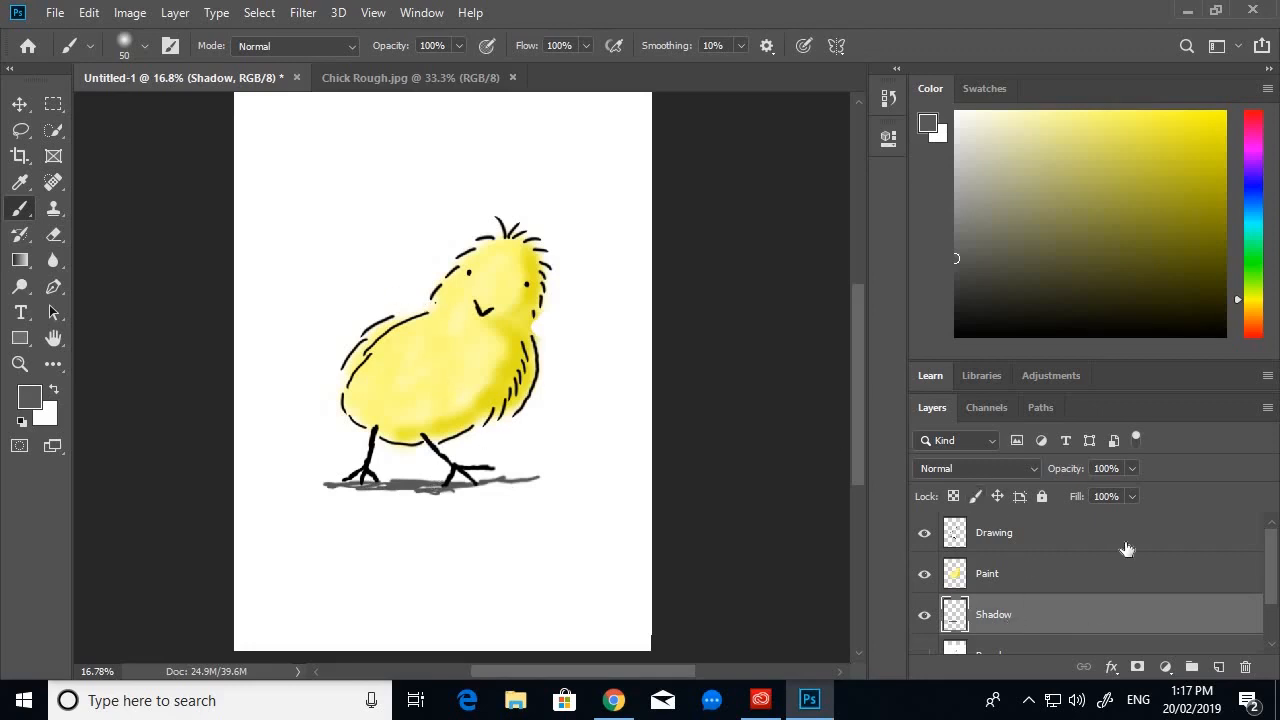
Step: Set the Shadow layer's opacity to 76% and nudge the shadow into place beneath the chick's feet
left_click(1131, 467)
mouse_move(1117, 491)
left_mouse_down()
mouse_move(1095, 490)
mouse_move(1112, 493)
left_mouse_up()
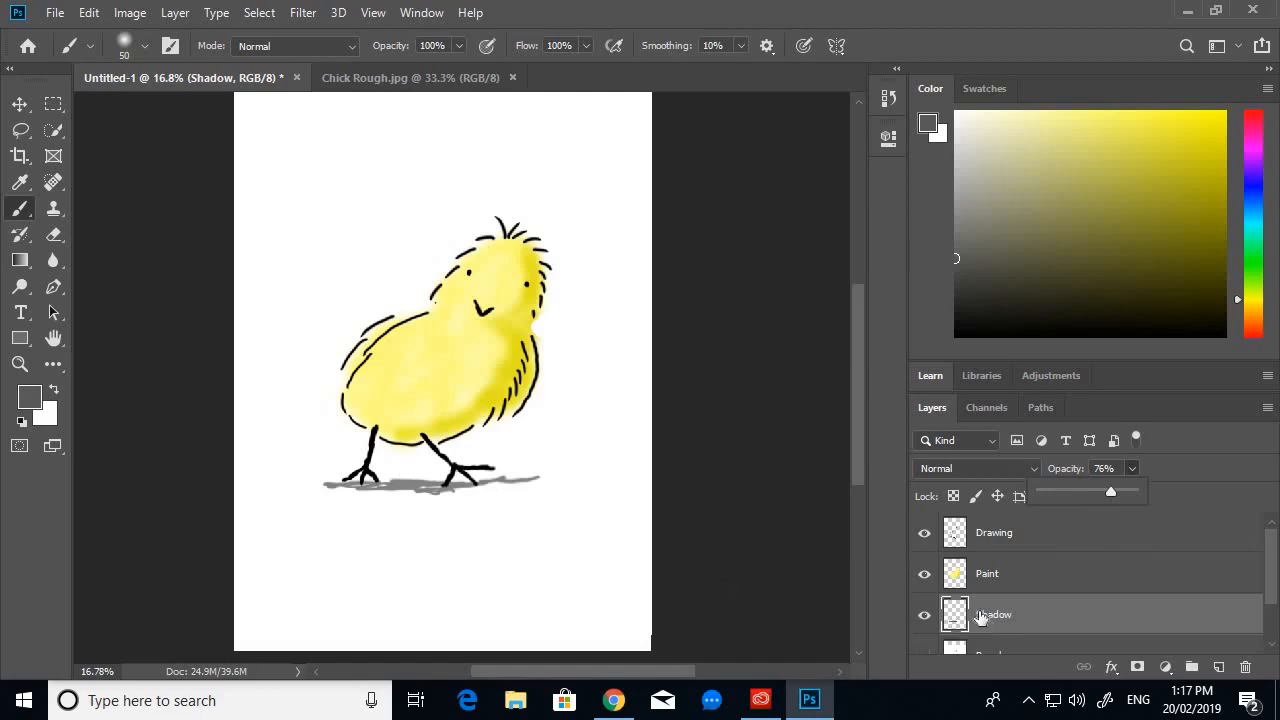
left_click(19, 108)
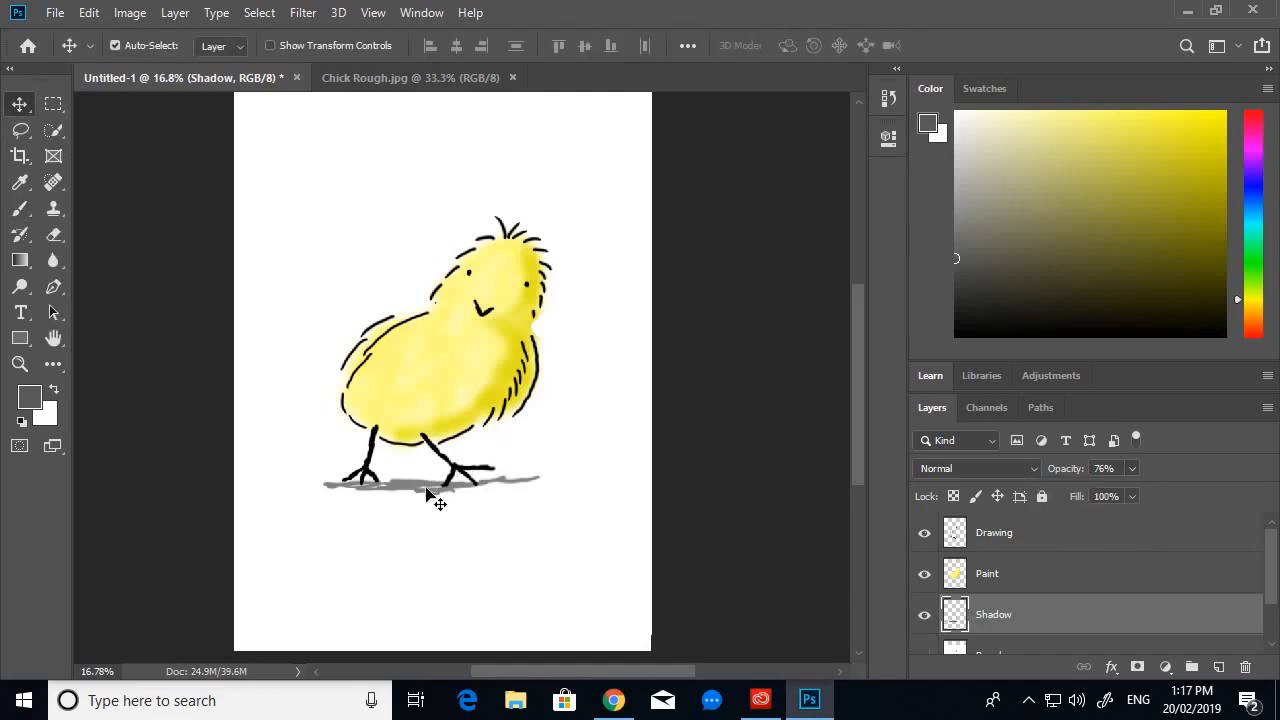
mouse_move(426, 489)
left_mouse_down()
mouse_move(434, 467)
mouse_move(434, 488)
left_mouse_up()
scroll(434, 490, "up", 5)
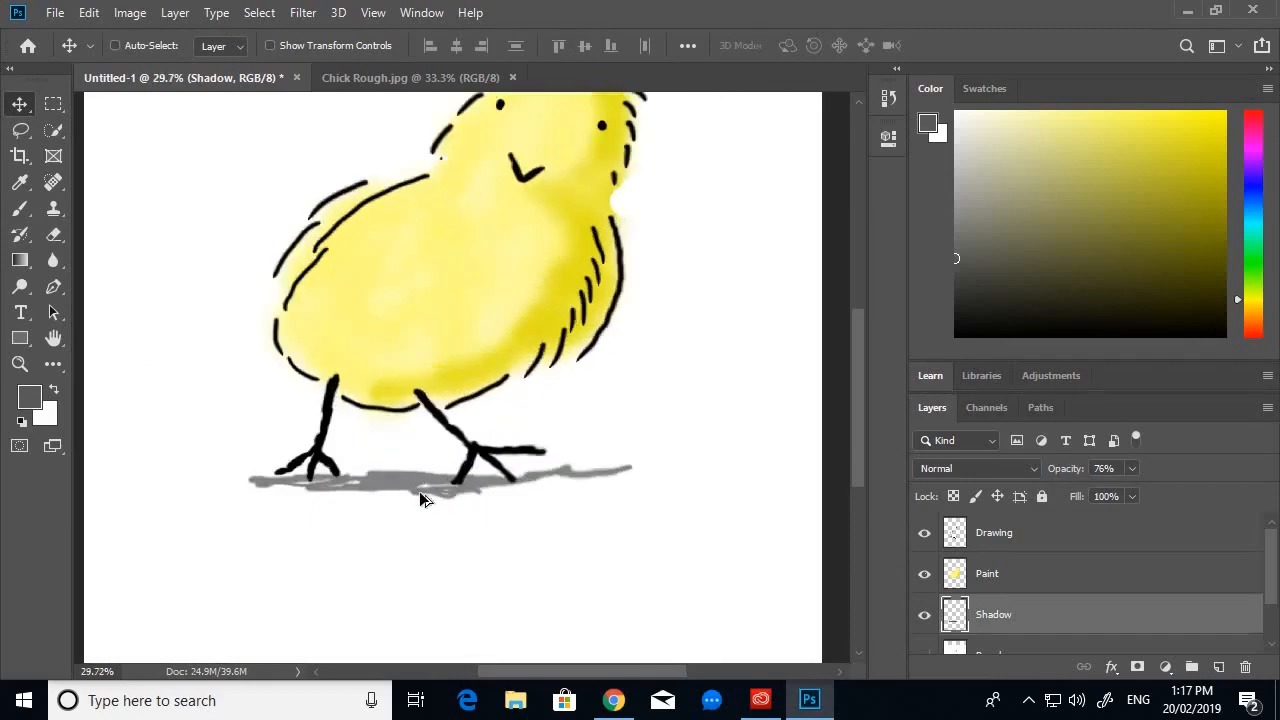
mouse_move(393, 475)
left_mouse_down()
mouse_move(390, 462)
mouse_move(397, 480)
left_mouse_up()
scroll(403, 474, "down", 5)
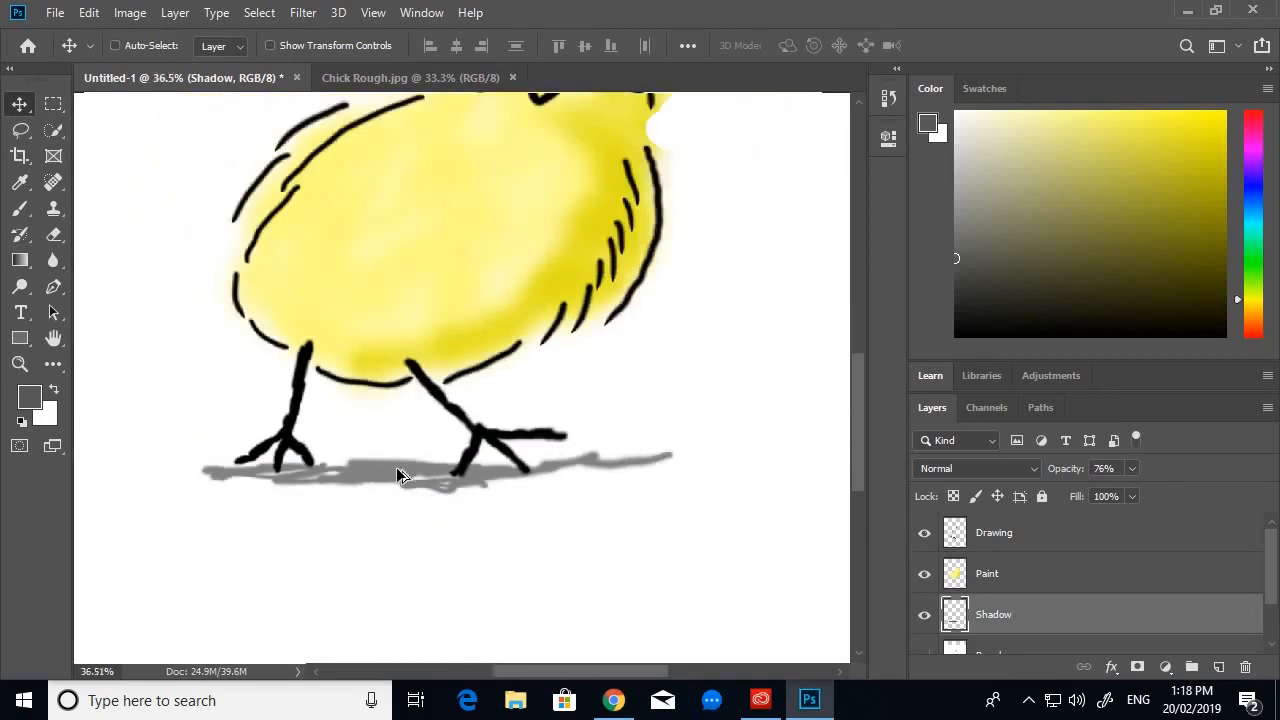
scroll(543, 543, "down", 2)
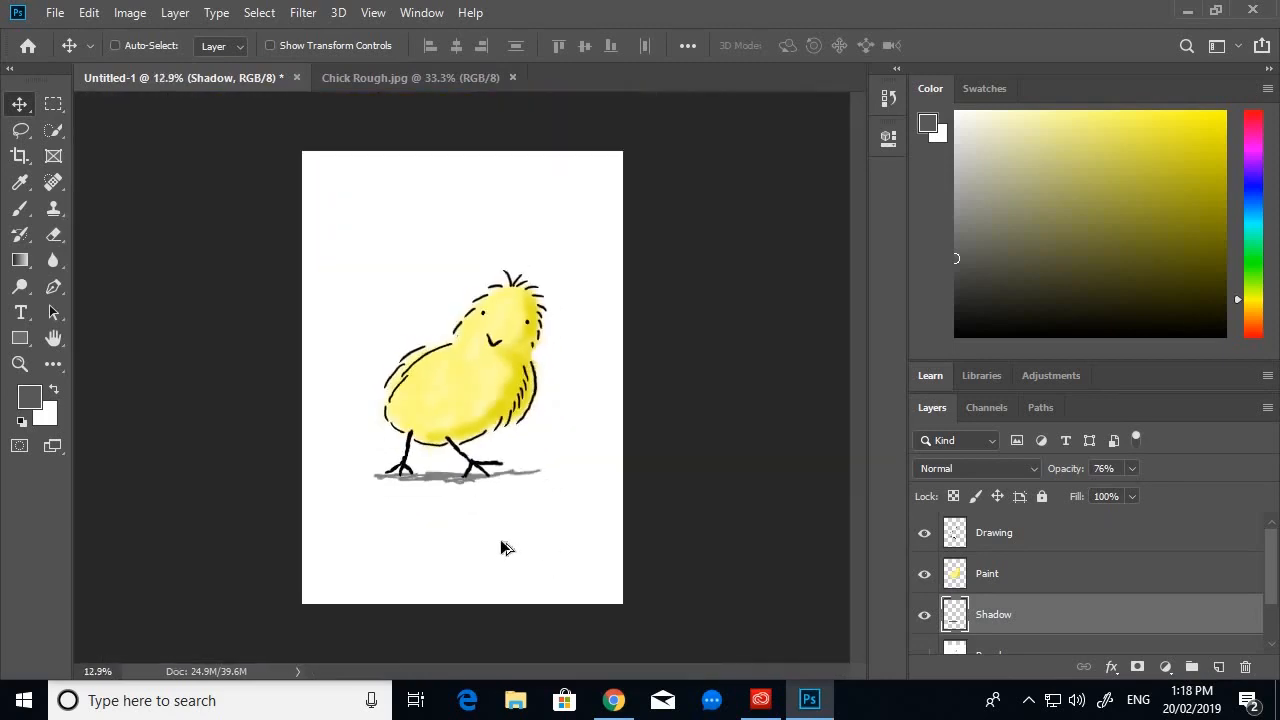
Step: Save the chick drawing as New Chick in Photoshop (PSD) format, with layers kept, in the Tutorial Material folder
scroll(499, 544, "up", 2)
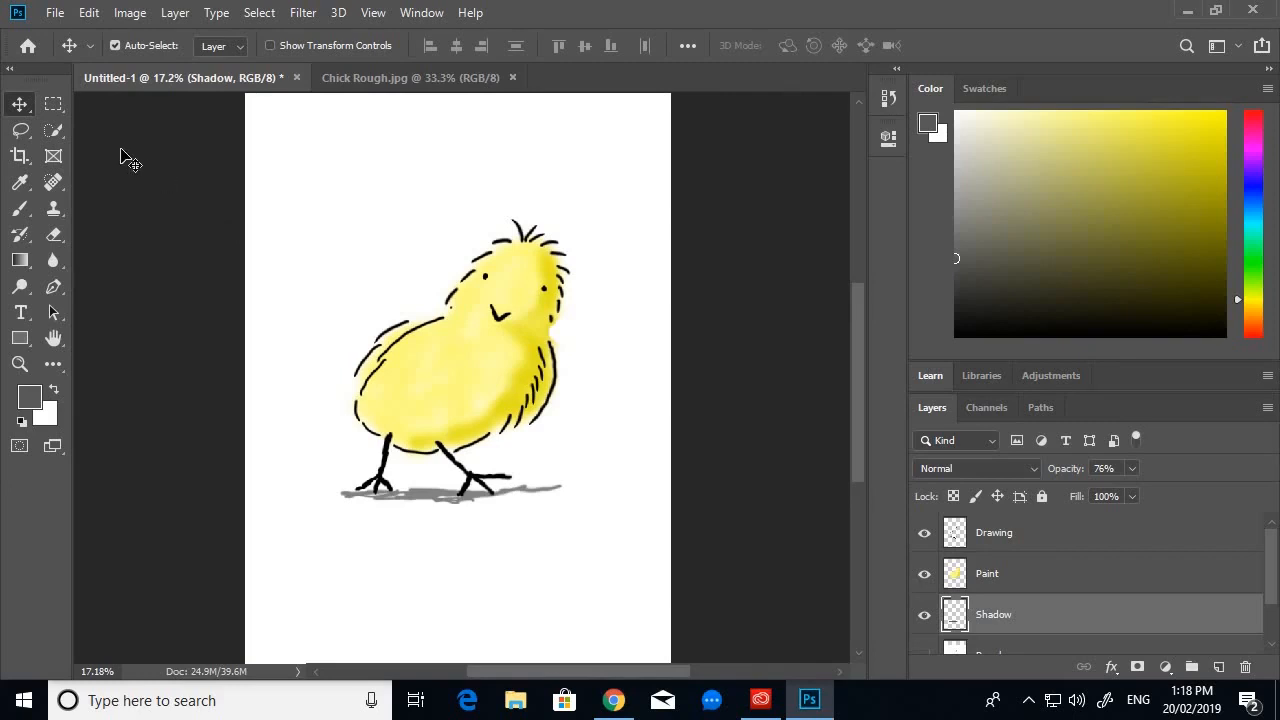
scroll(121, 151, "up", 1)
left_click(55, 12)
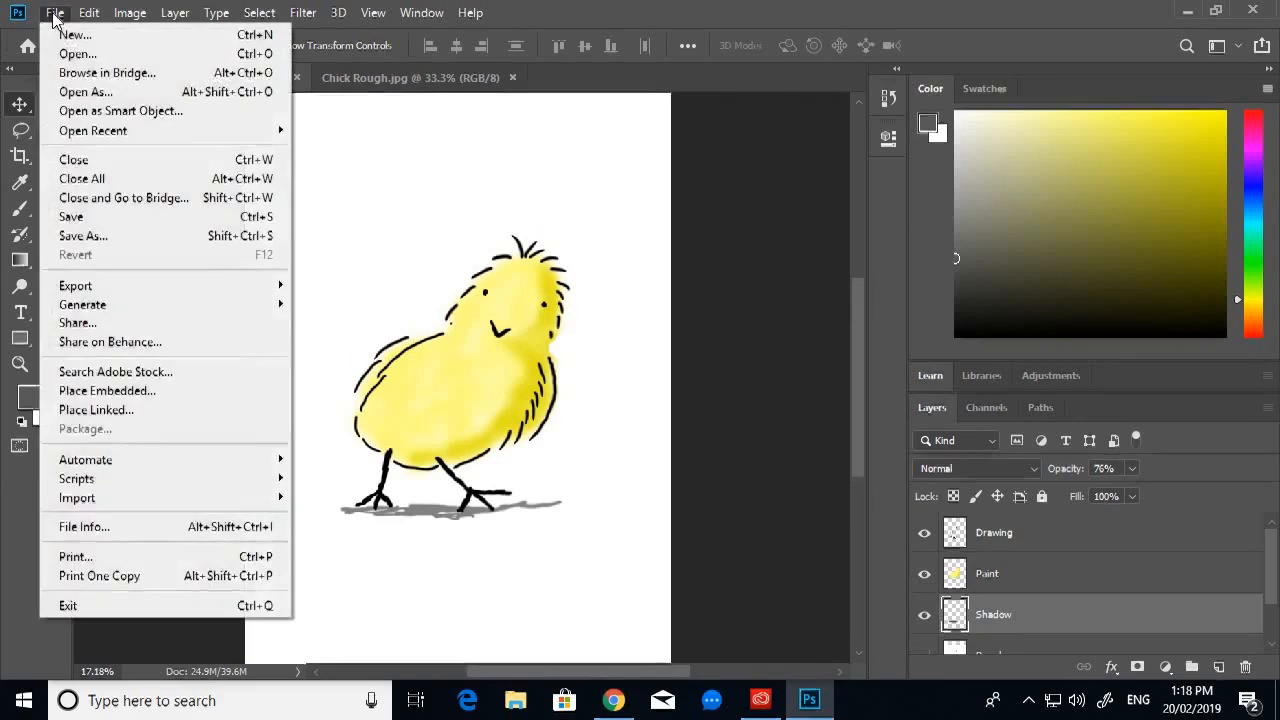
mouse_move(55, 12)
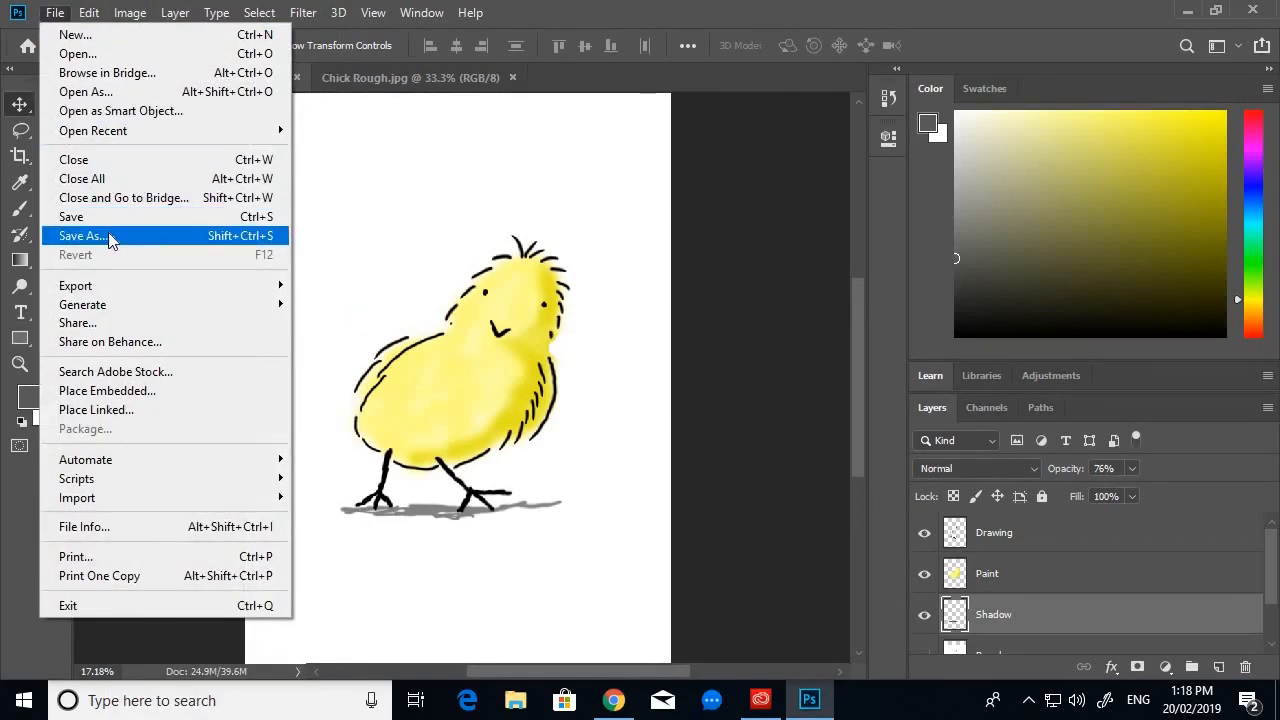
left_click(110, 238)
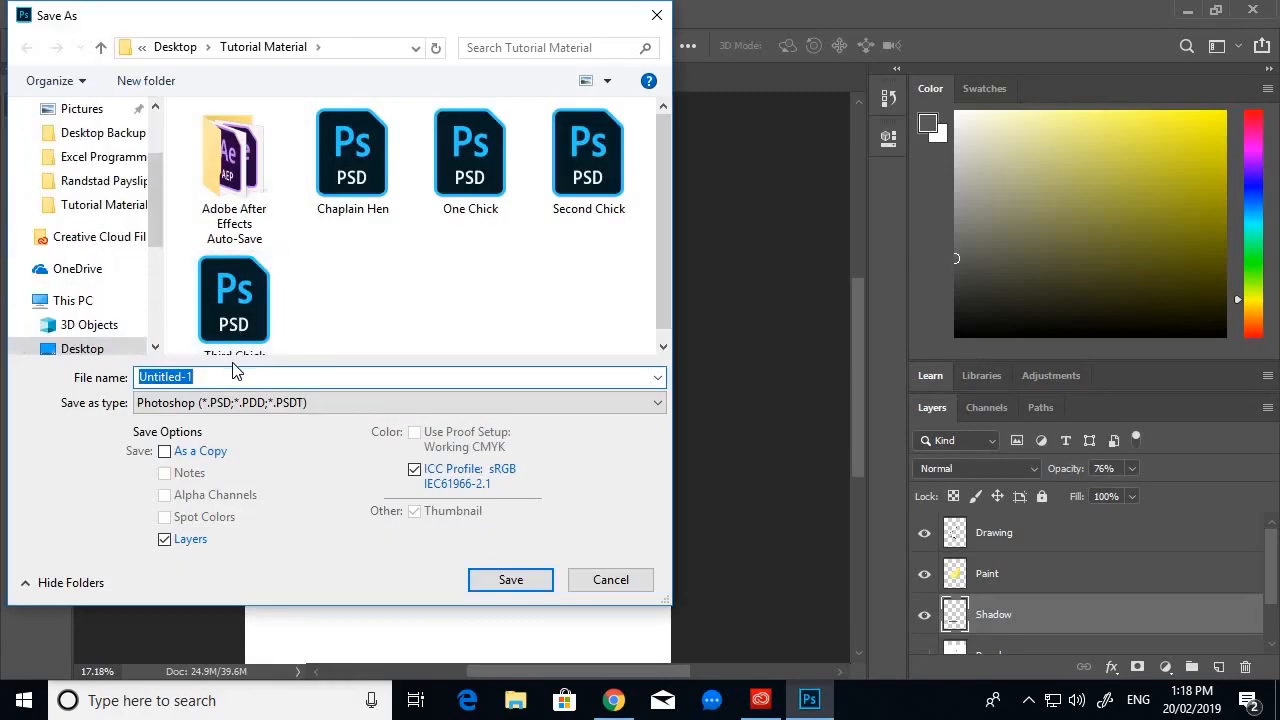
type("Chick")
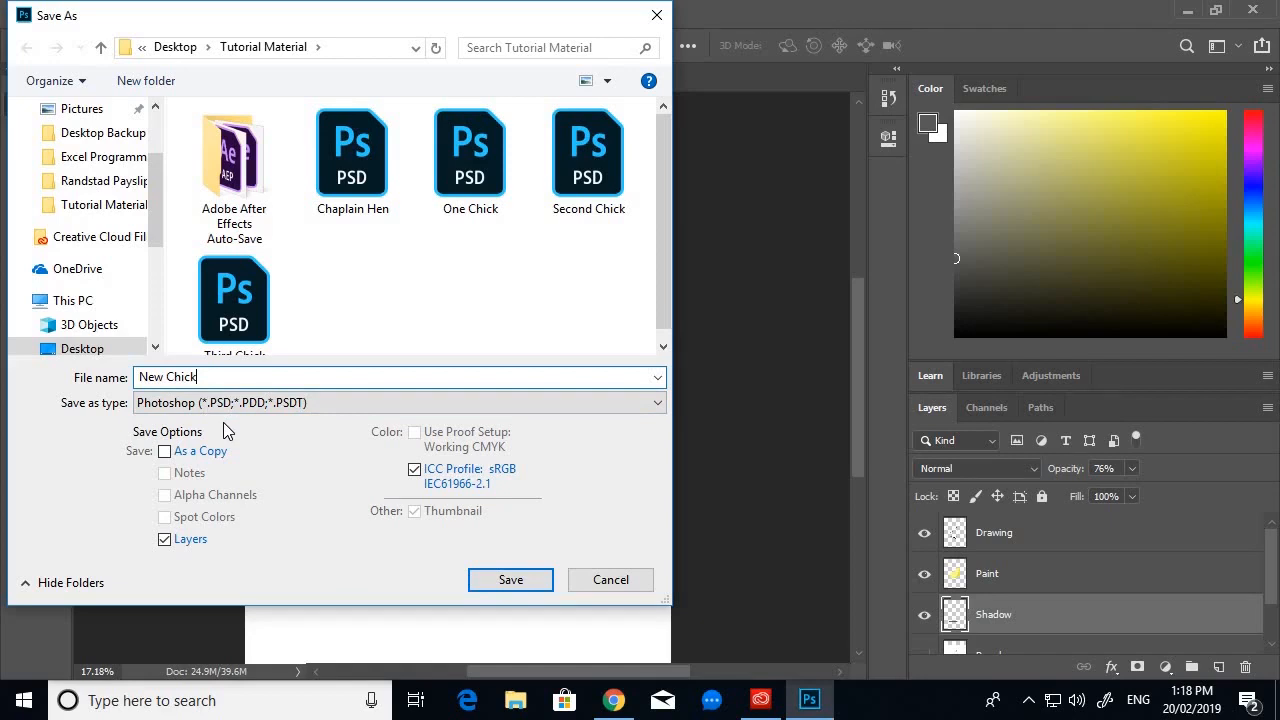
left_click(388, 402)
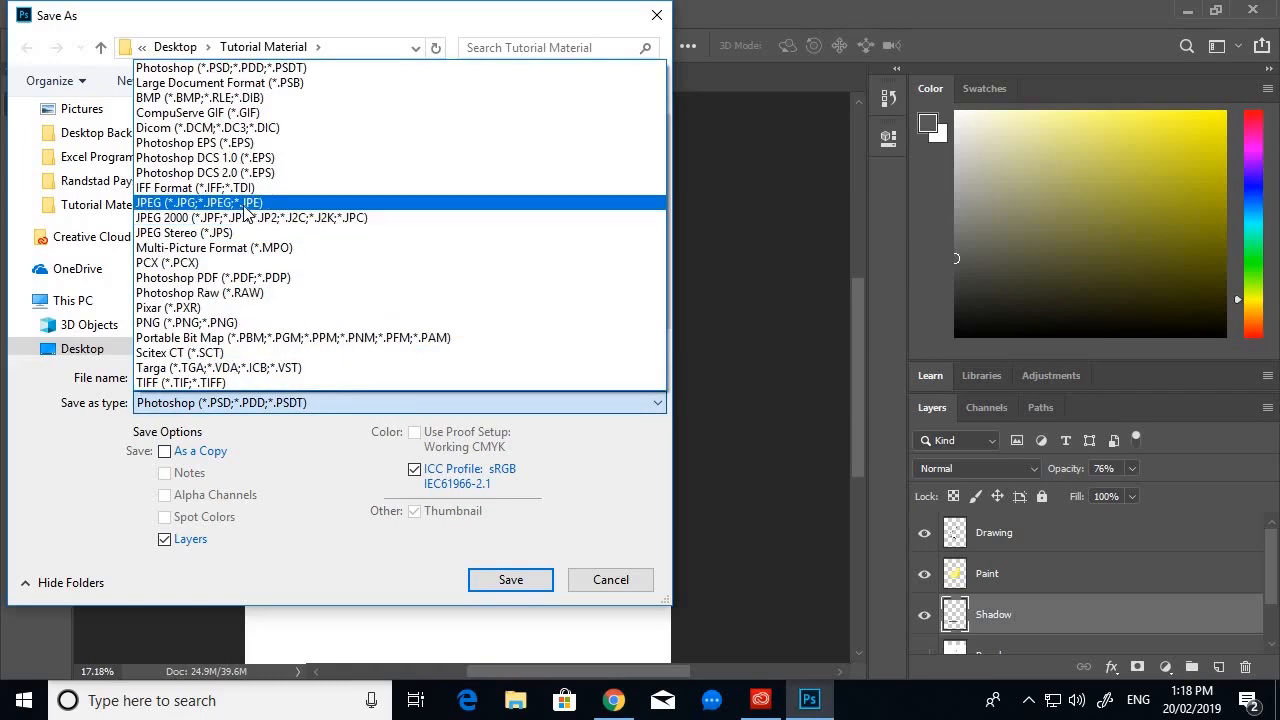
left_click(85, 456)
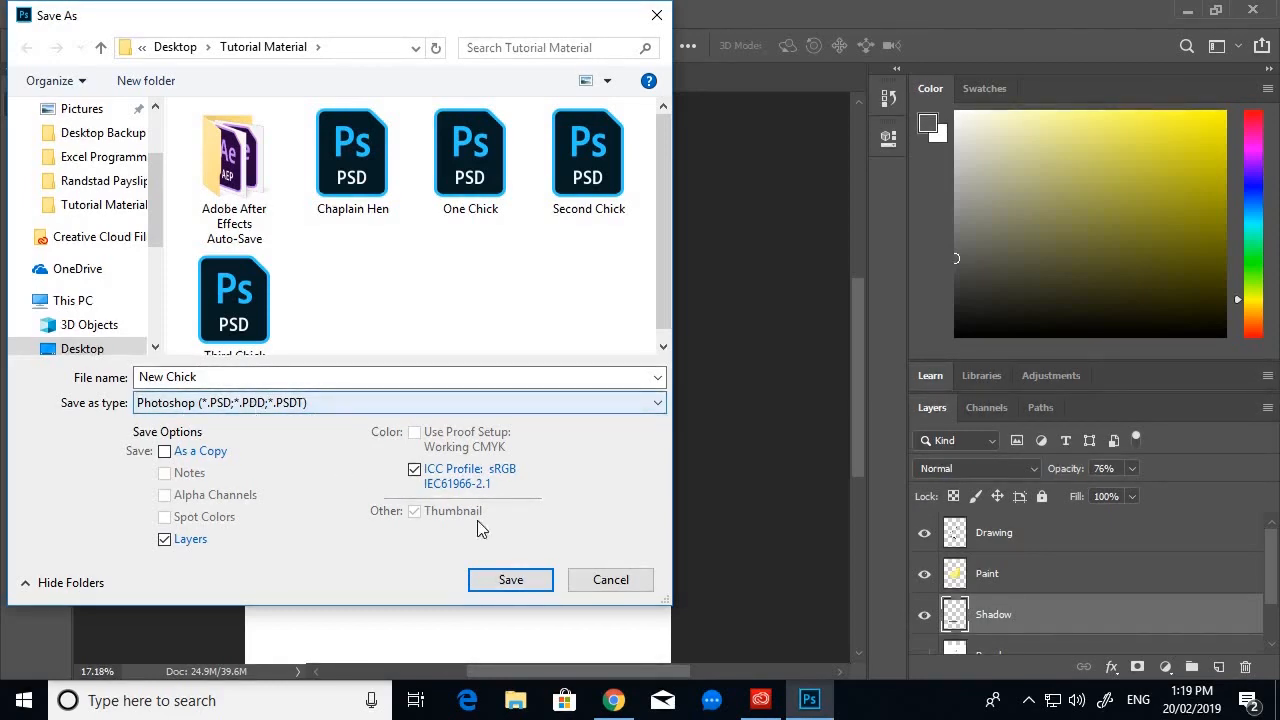
left_click(508, 583)
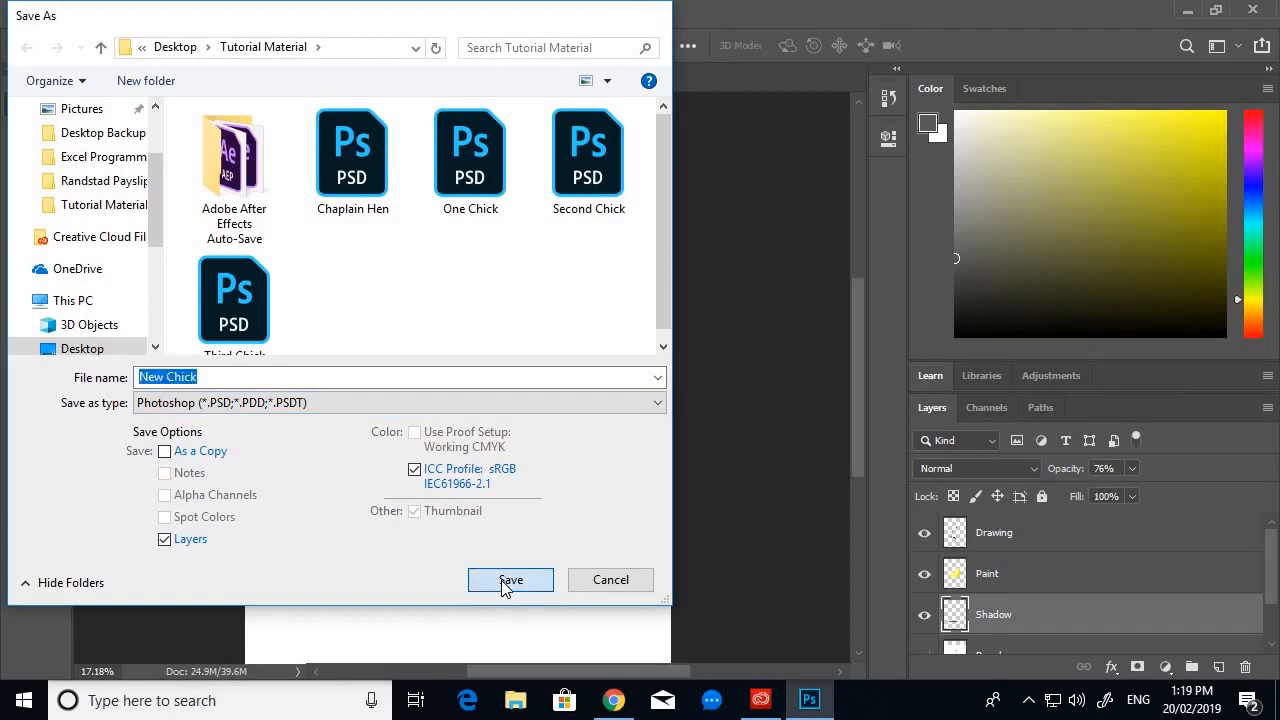
left_click(859, 180)
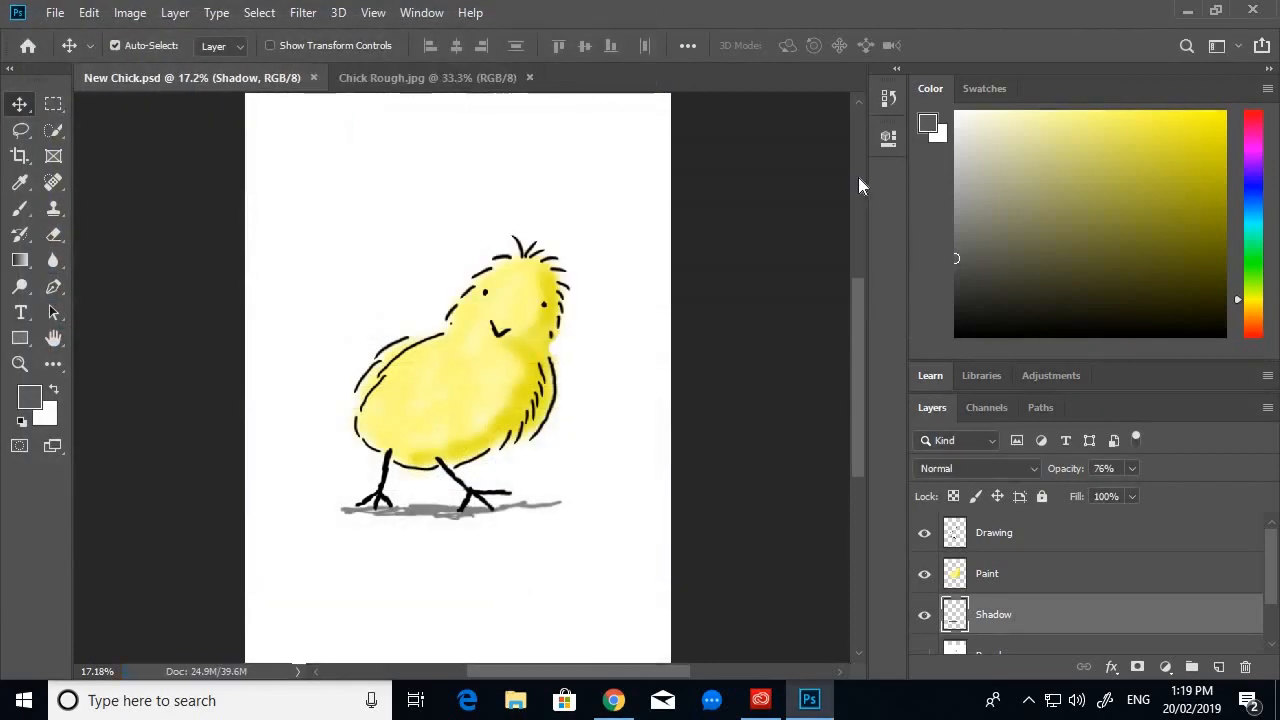